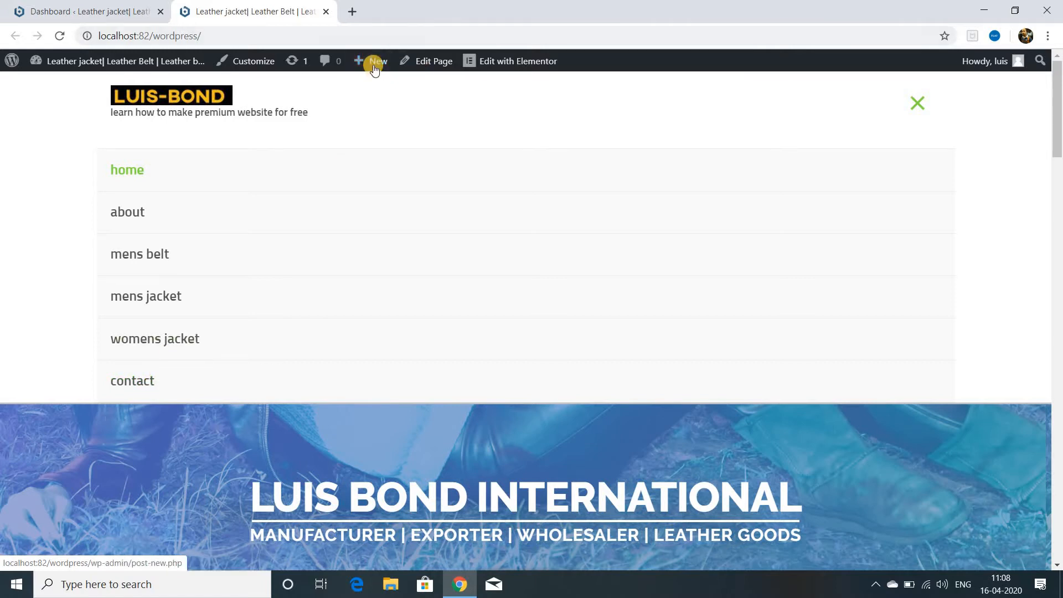
Create a new page titled "Blog" and publish it.
mouse_move(375, 65)
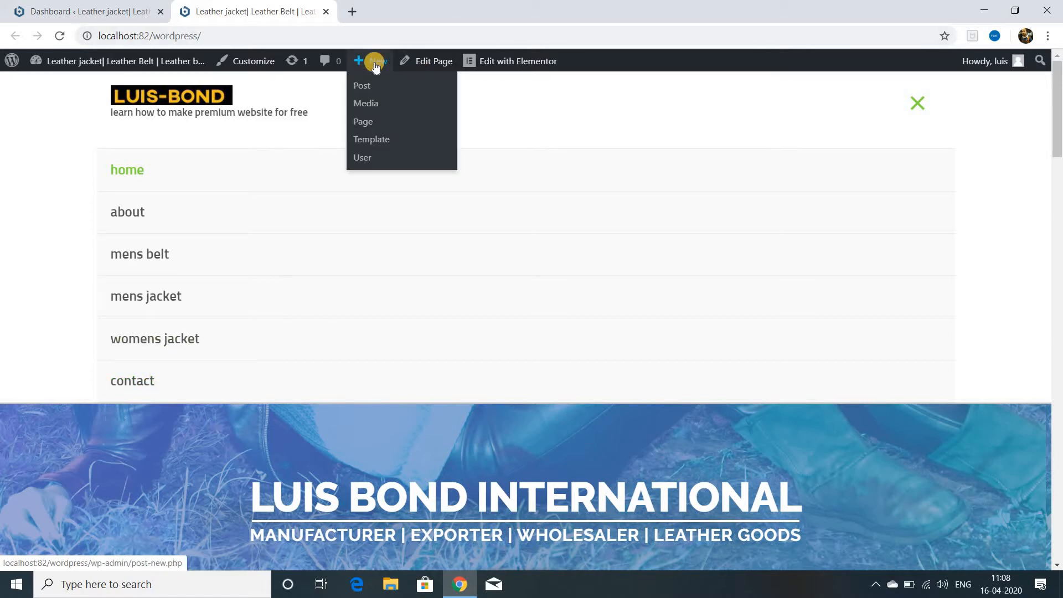
click(368, 123)
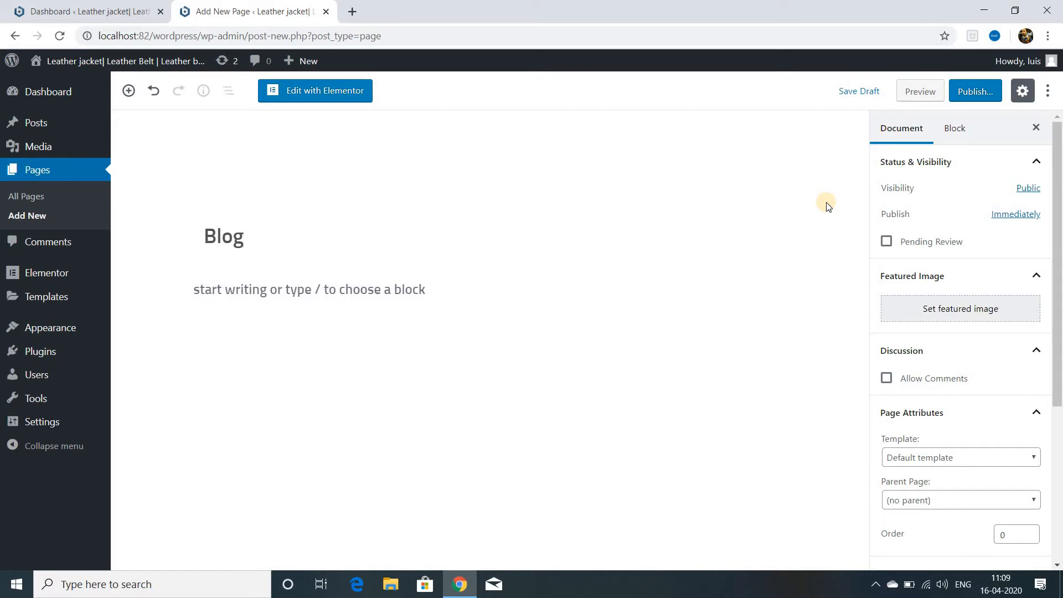
click(968, 91)
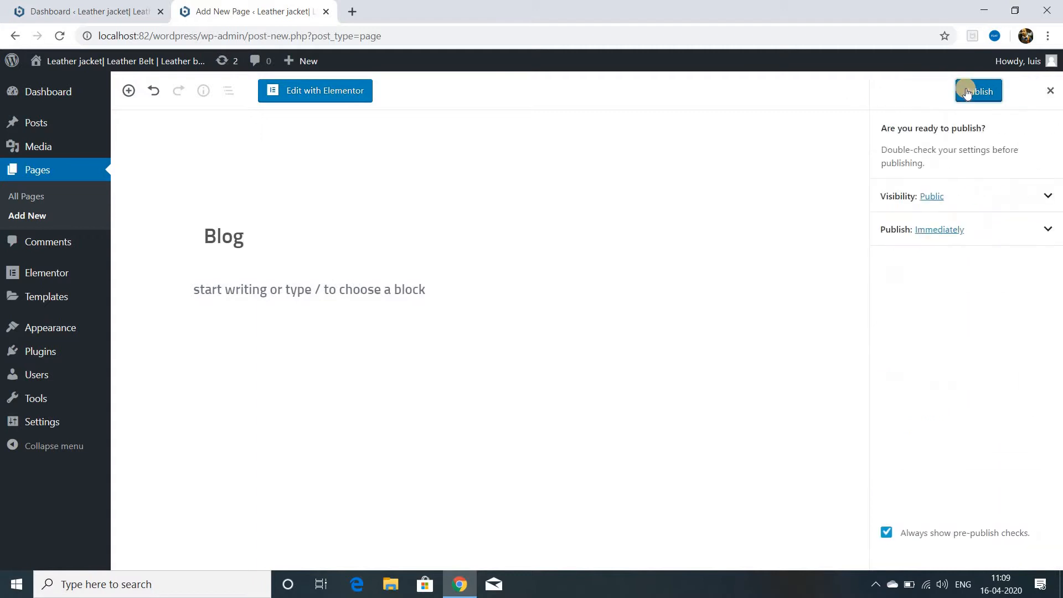
click(967, 92)
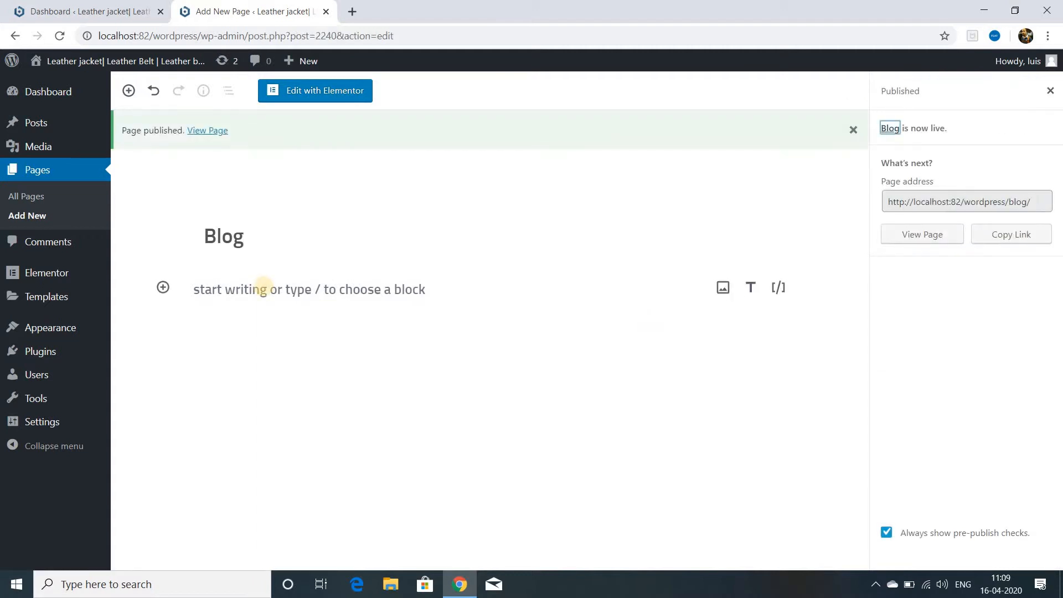
Add the new Blog page to the site's MAIN MENU.
mouse_move(308, 65)
mouse_move(47, 333)
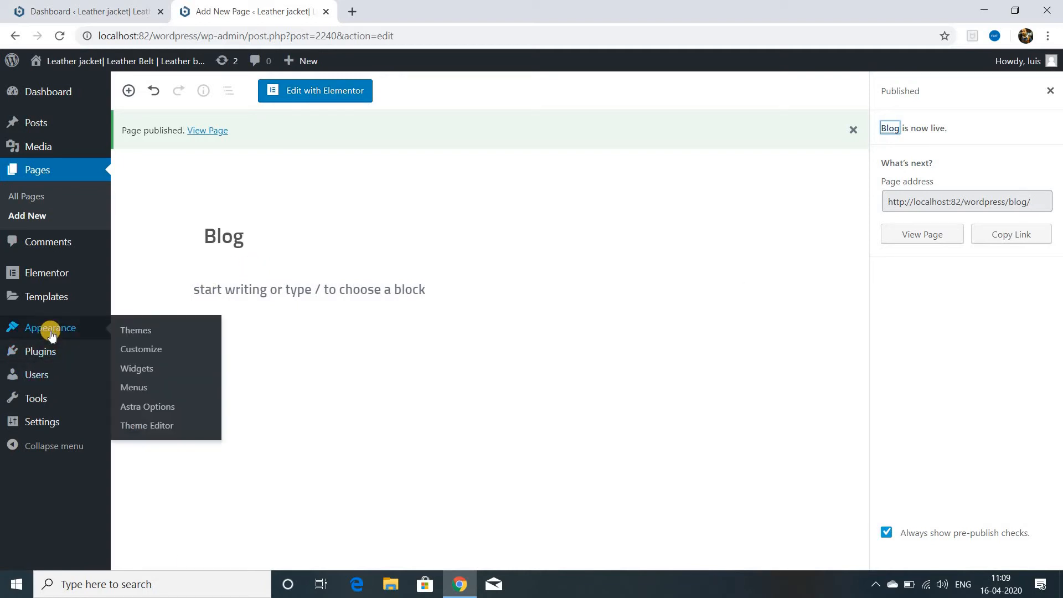
click(138, 389)
click(149, 361)
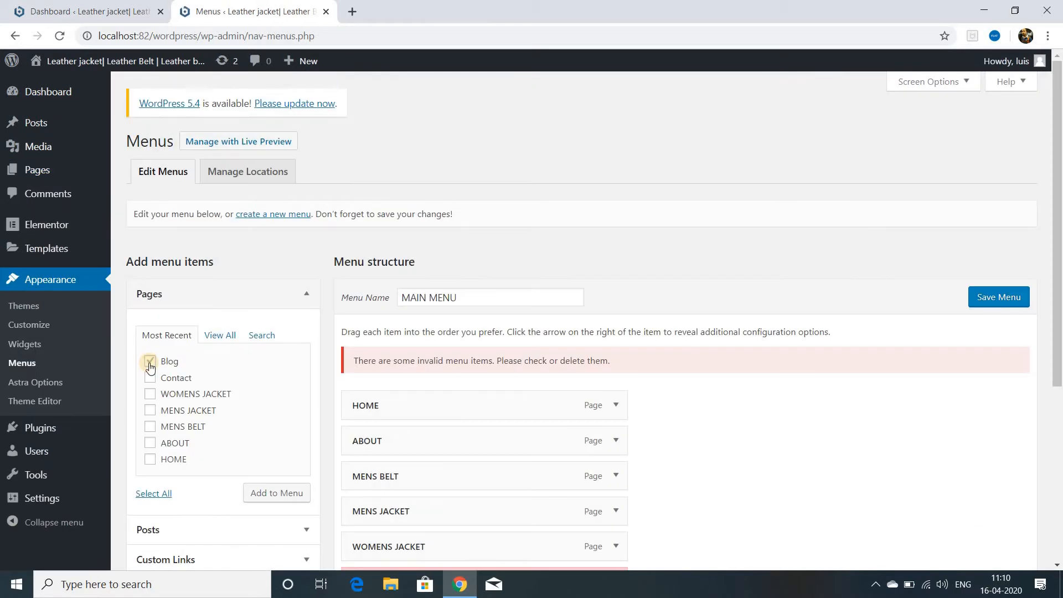
click(272, 493)
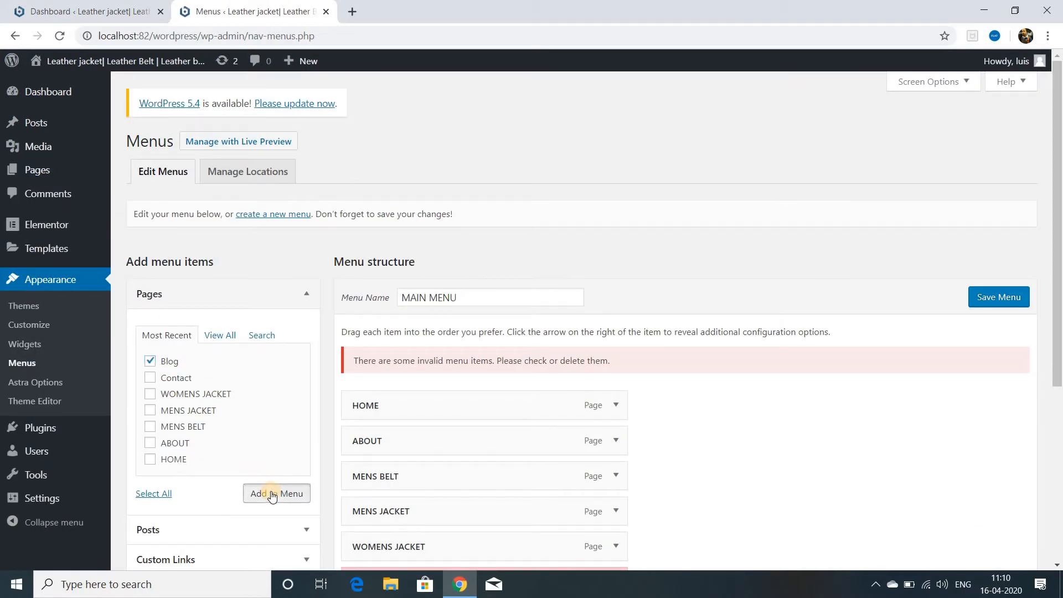
Remove the invalid BLOG item from MAIN MENU and save the menu.
scroll(616, 441, down, 3)
click(616, 441)
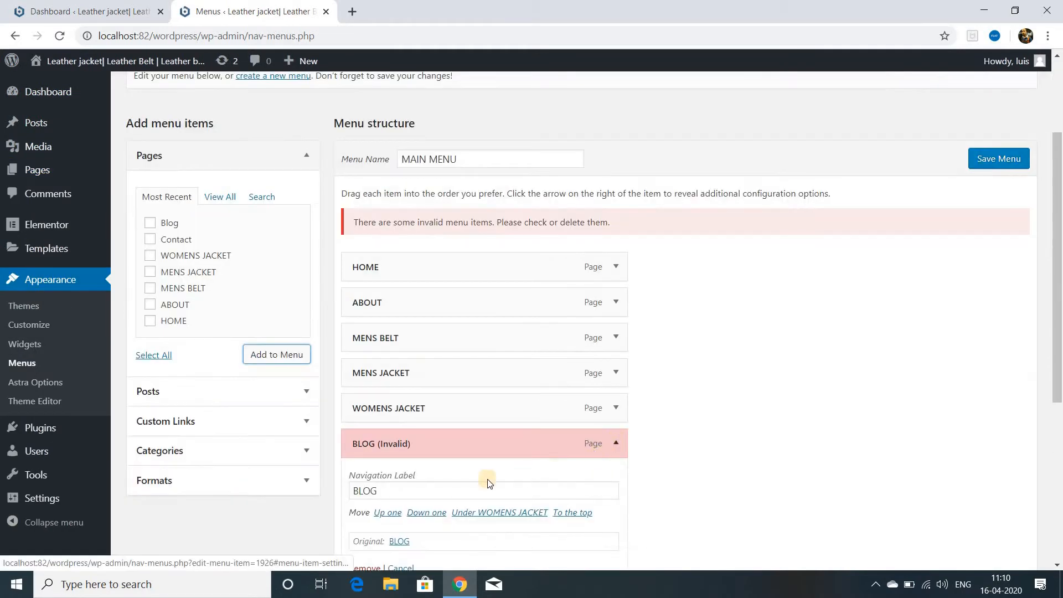
scroll(425, 500, down, 1)
scroll(426, 500, down, 1)
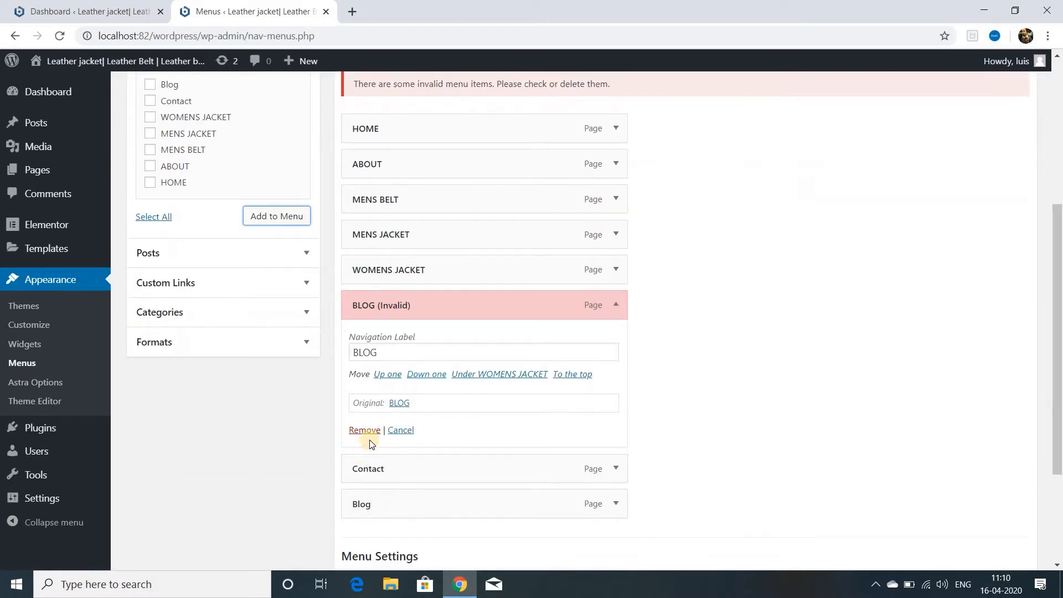
click(363, 430)
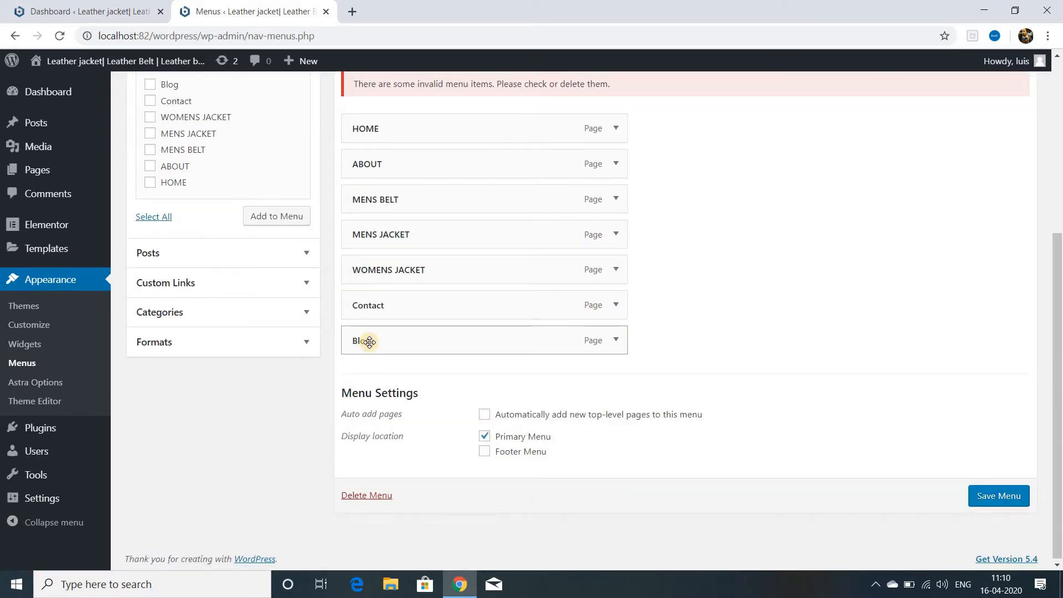
click(987, 497)
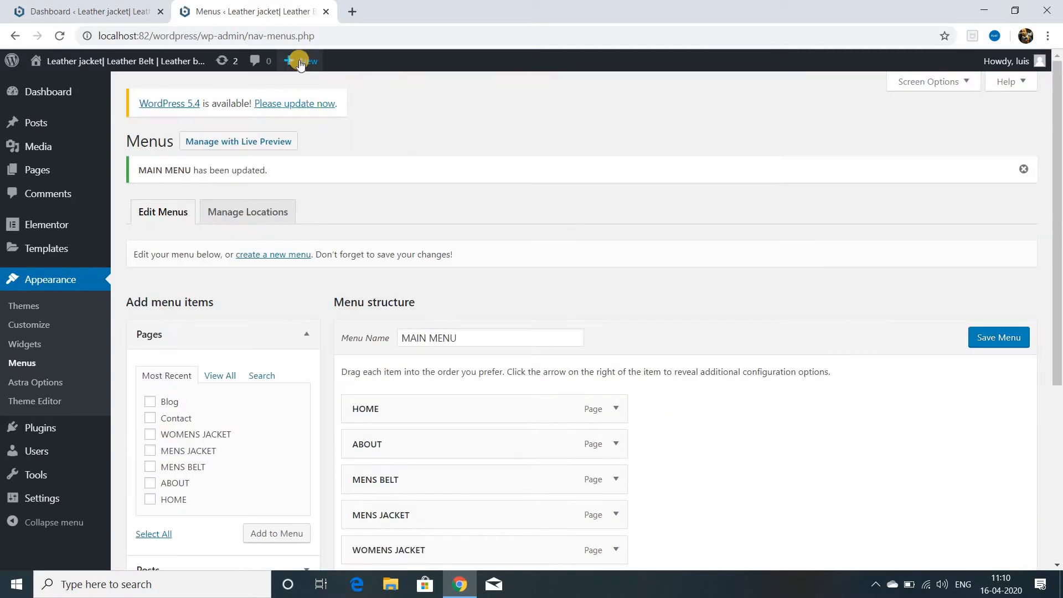
Start a new post, and search Google for "top 5 leather jackets" in a separate browser tab.
click(293, 86)
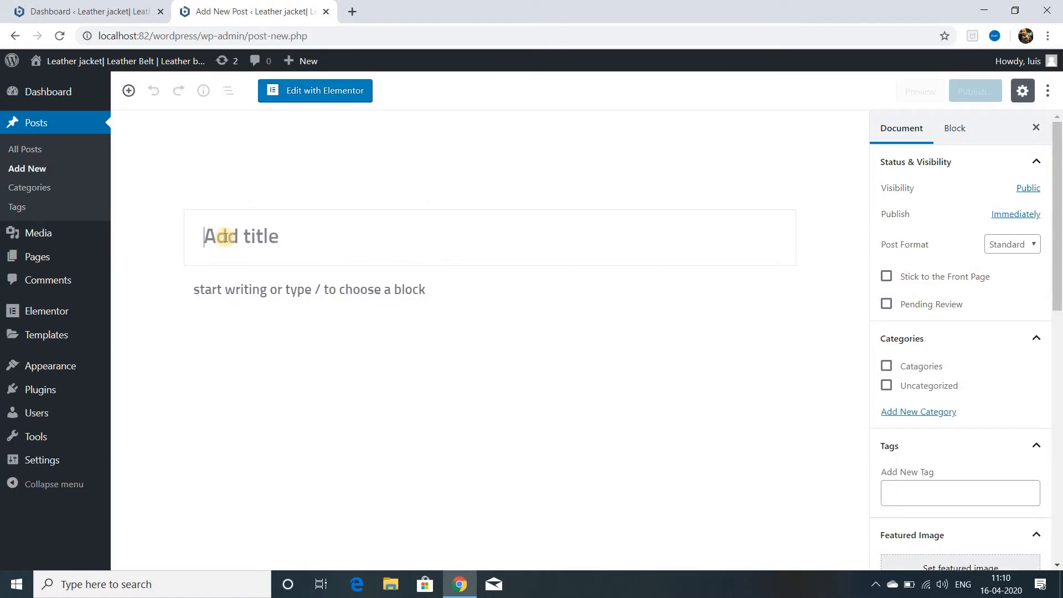
click(225, 237)
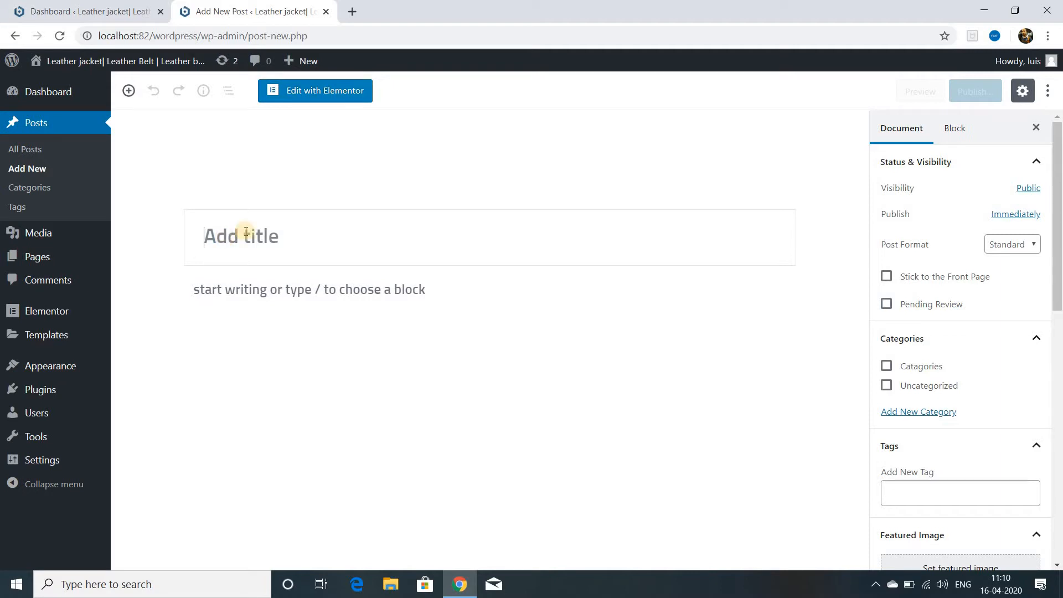
click(355, 9)
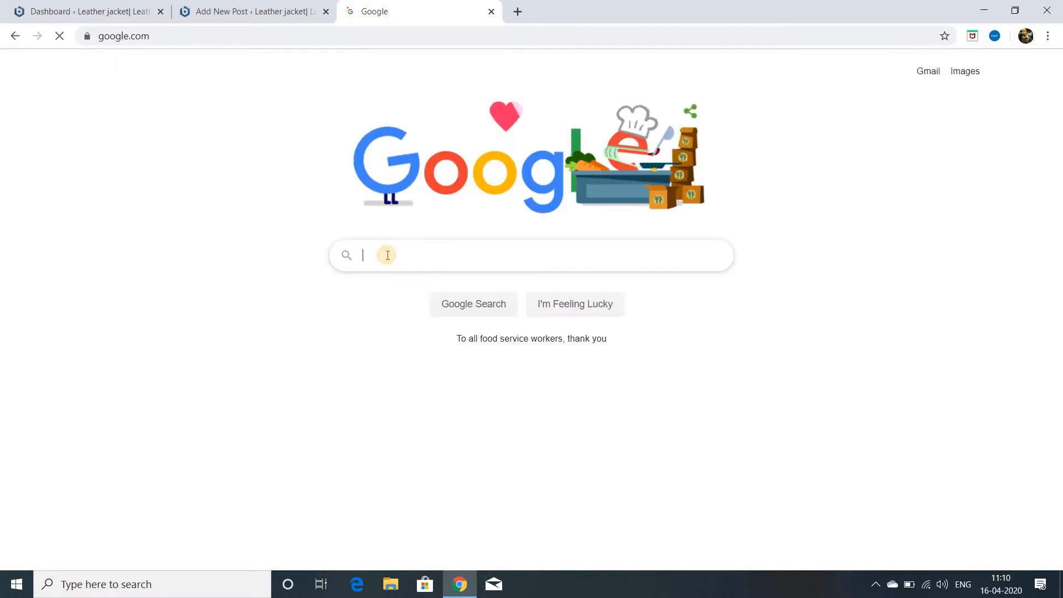
text(top)
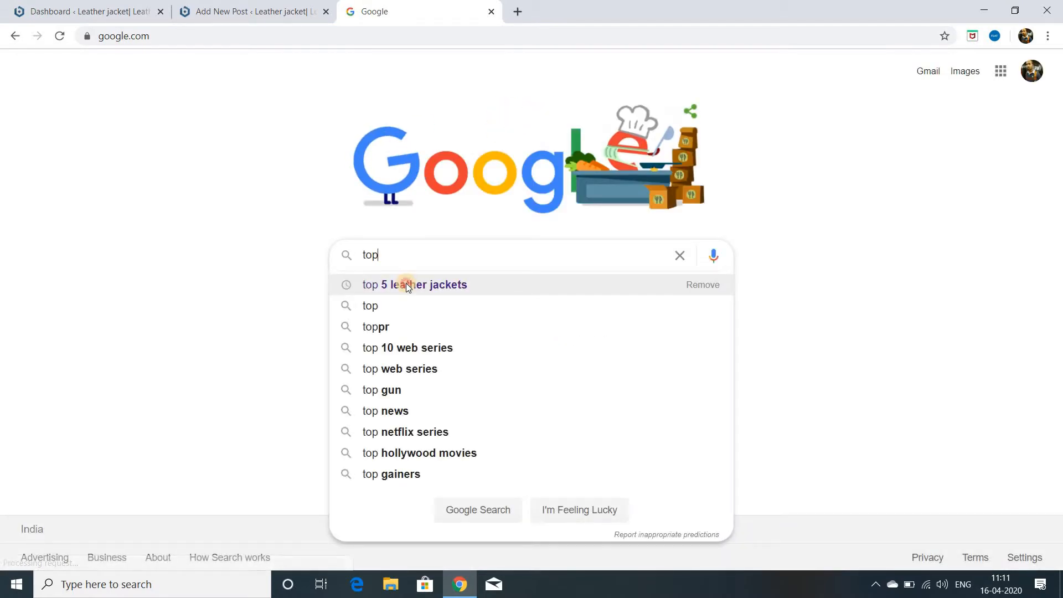
click(406, 285)
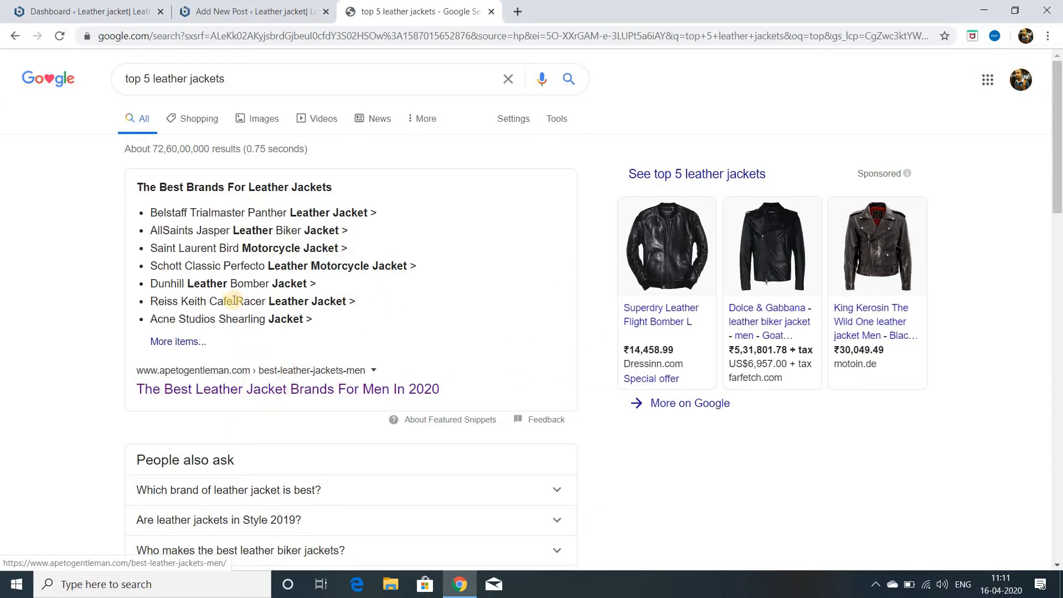
Browse the search results and skim GearMoose's article on the 25 best men's leather jackets.
scroll(235, 301, down, 5)
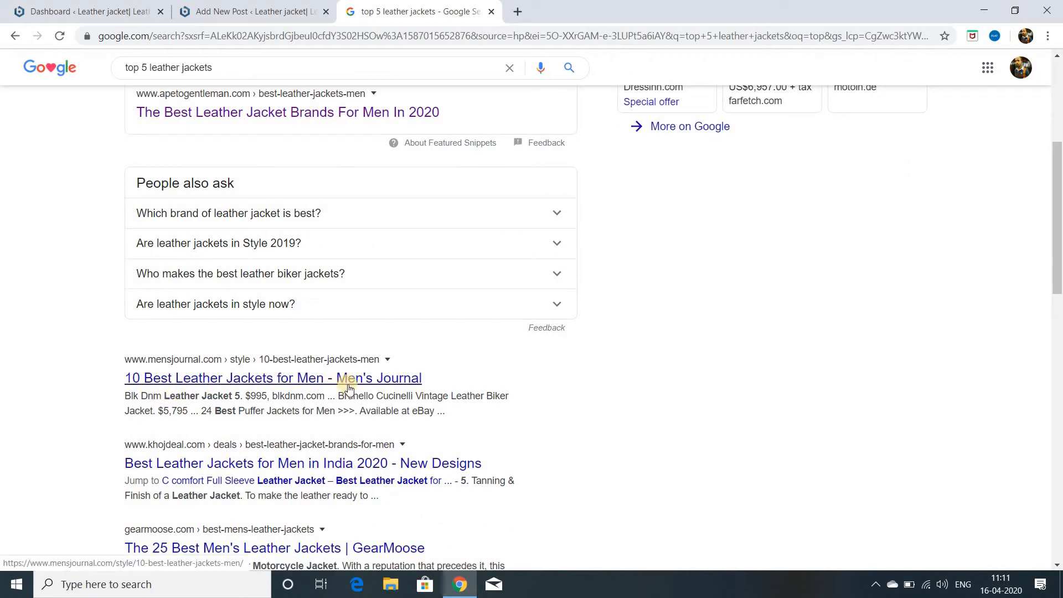
scroll(350, 387, down, 4)
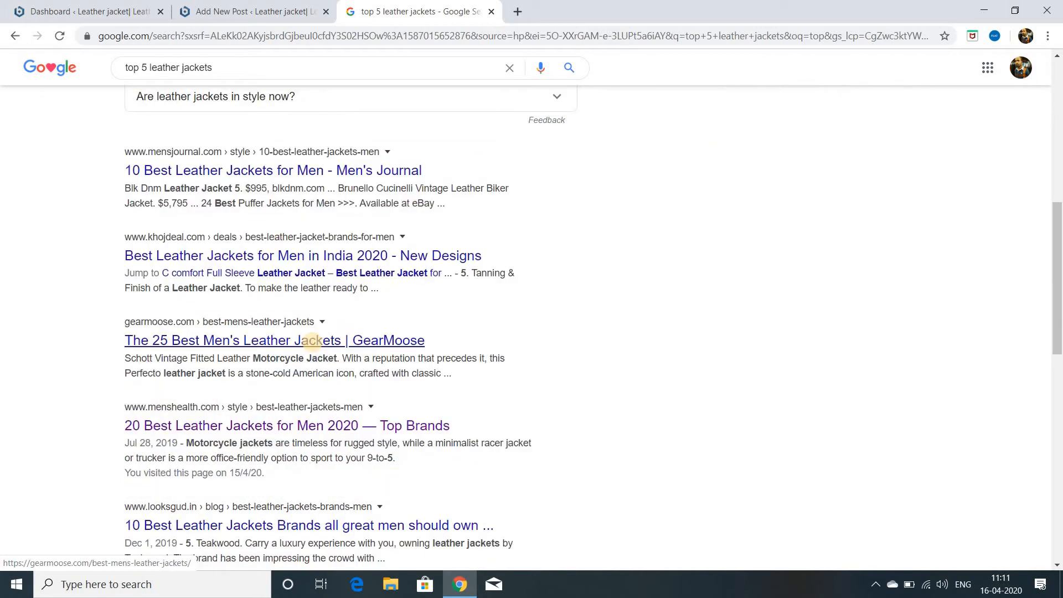
click(312, 342)
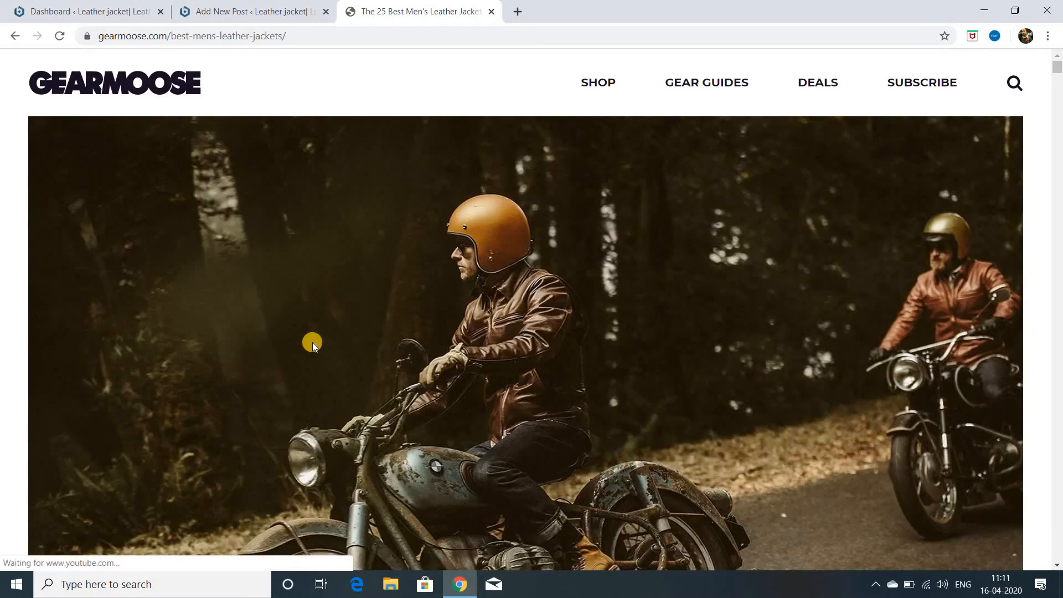
scroll(331, 340, down, 6)
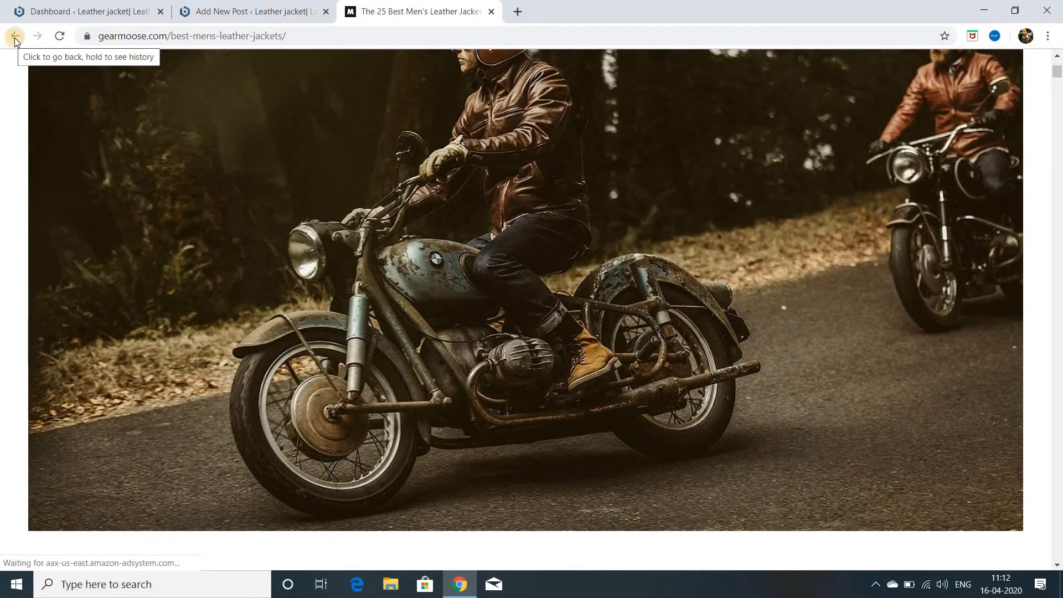
Return to the search results and reuse the heading "The Best Brands For Leather Jackets" as the new post's title.
click(14, 37)
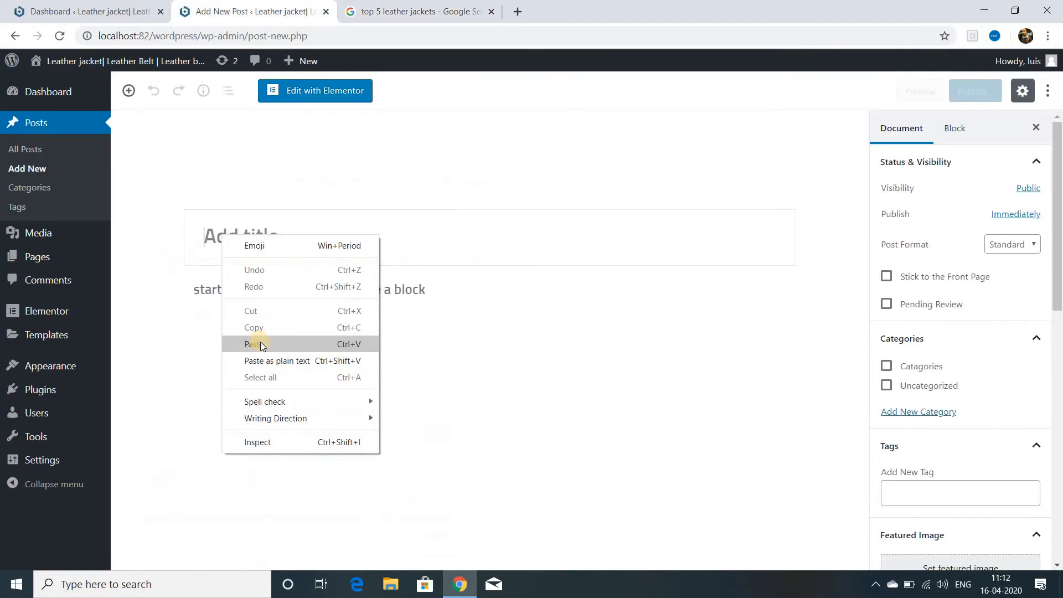
click(260, 343)
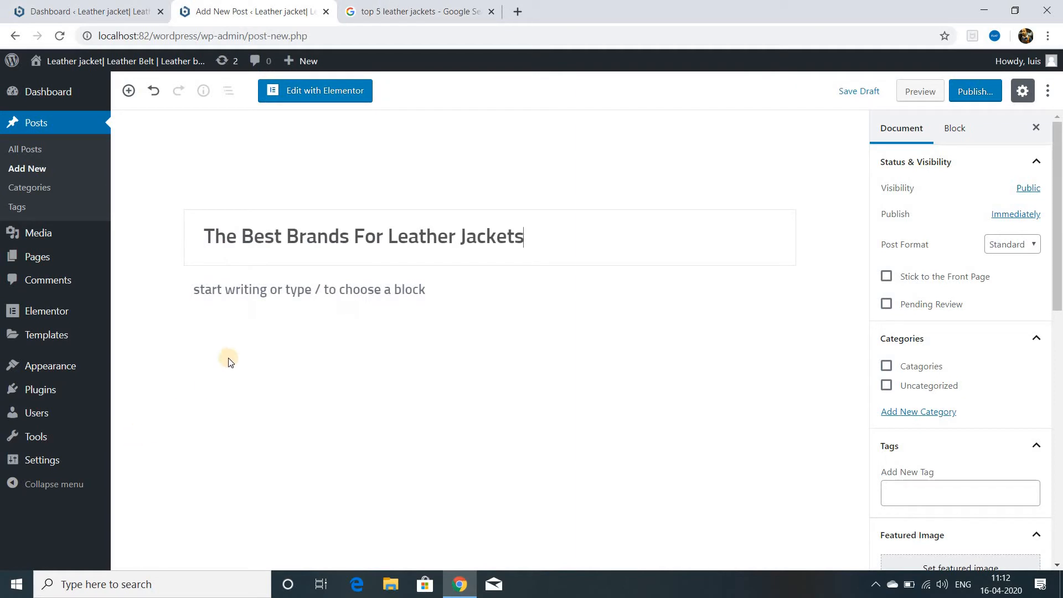
click(299, 289)
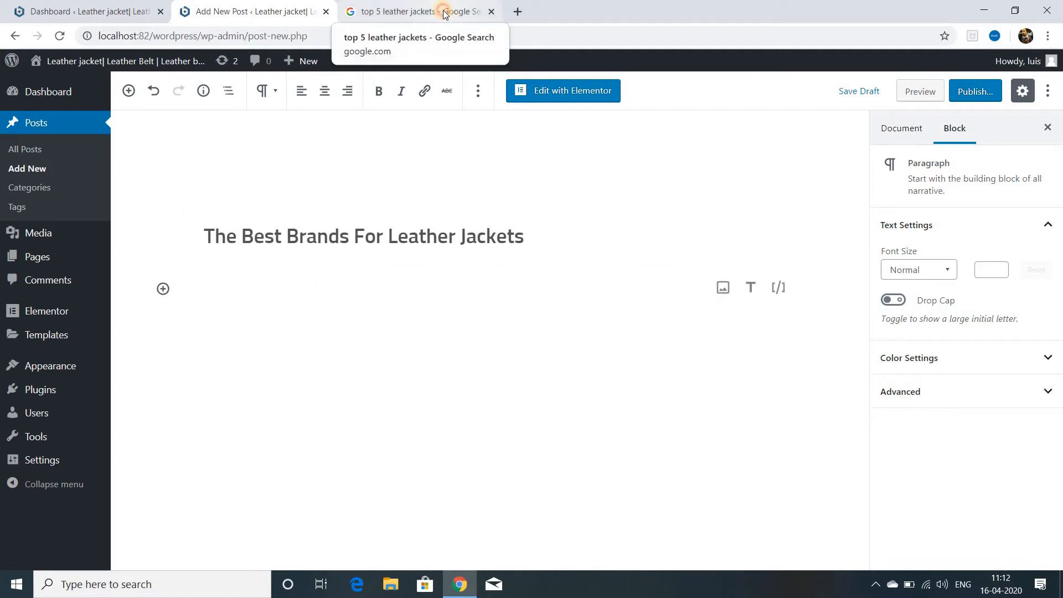
Copy the introductory paragraph from Khojdeal's article on the best leather jackets for men in India into the post body.
click(445, 14)
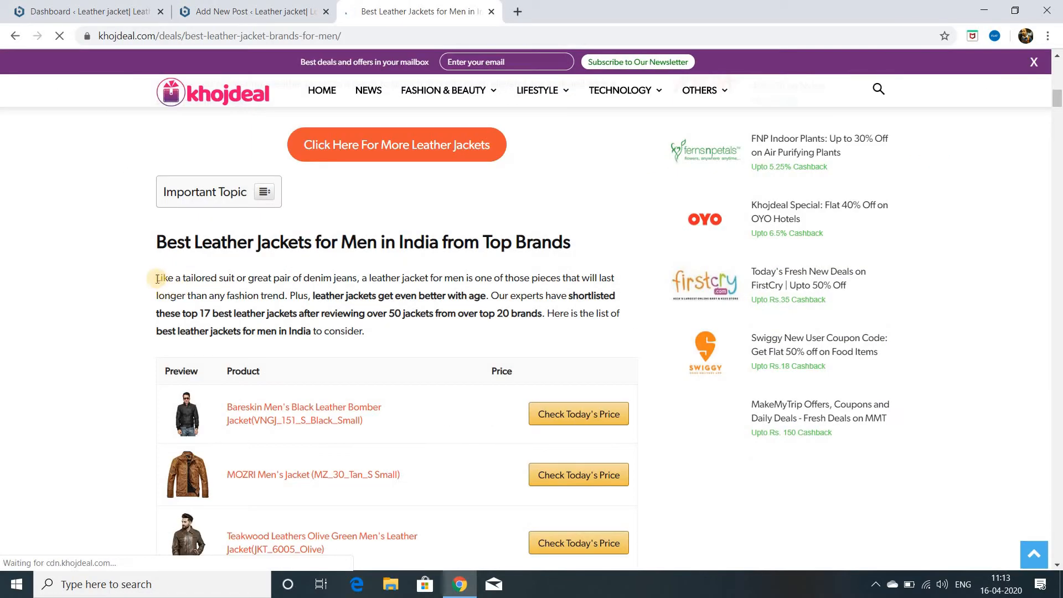
drag(156, 277, 555, 341)
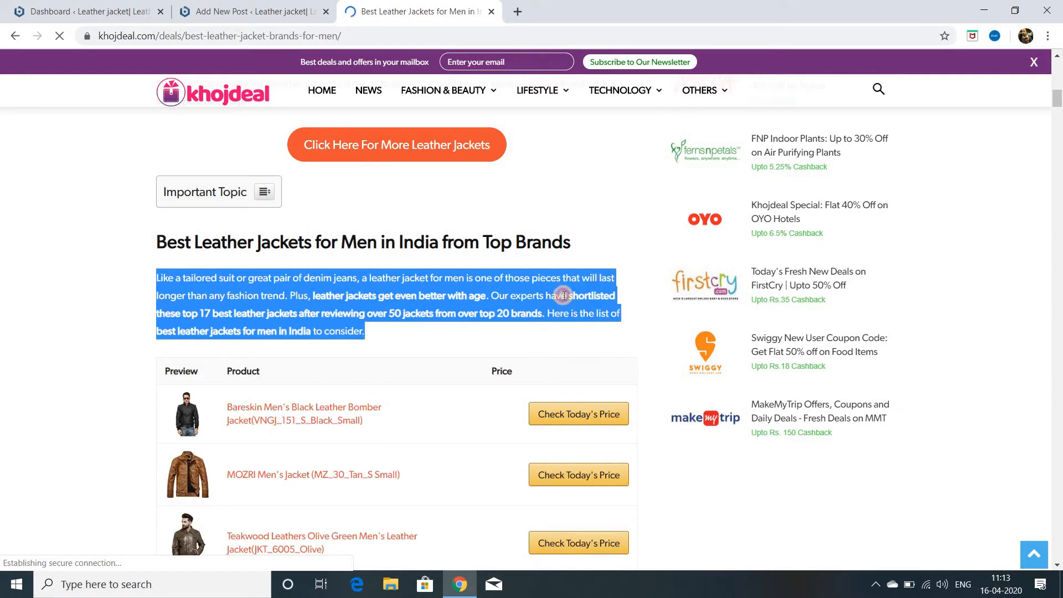
right_click(389, 296)
click(437, 307)
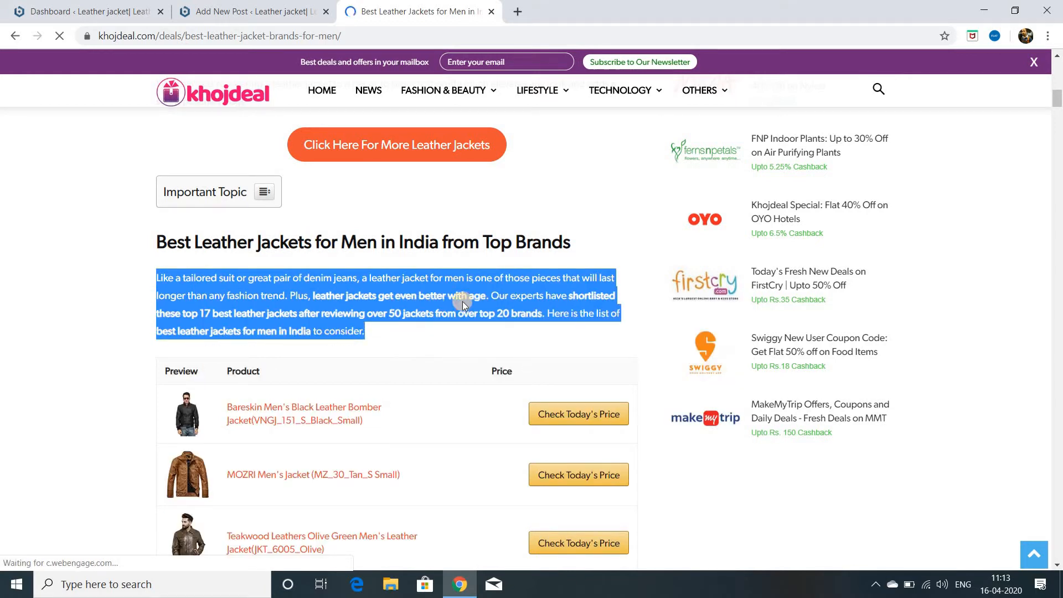
click(230, 9)
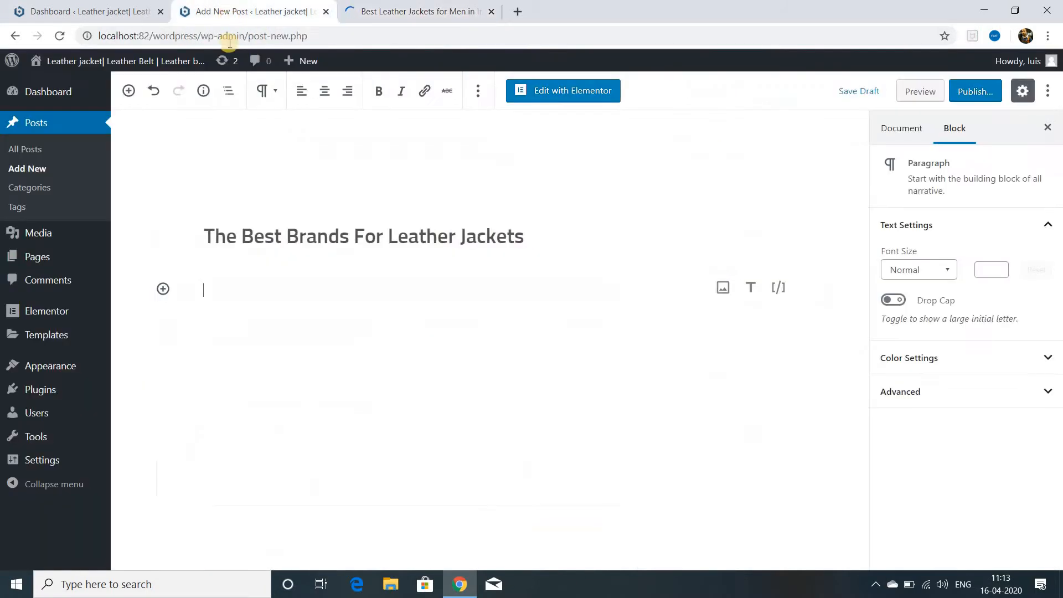
right_click(216, 289)
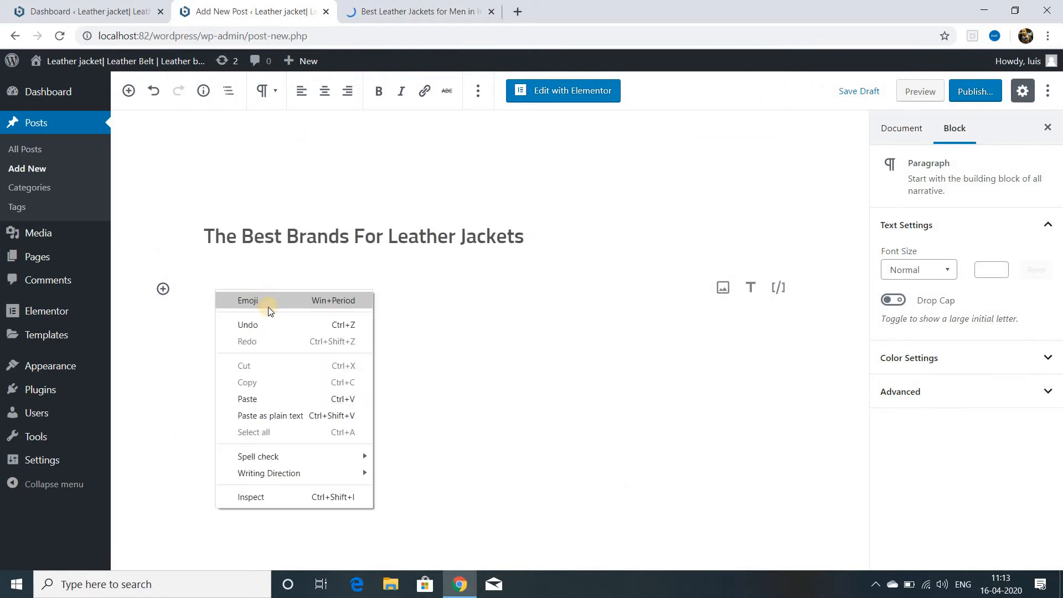
click(247, 399)
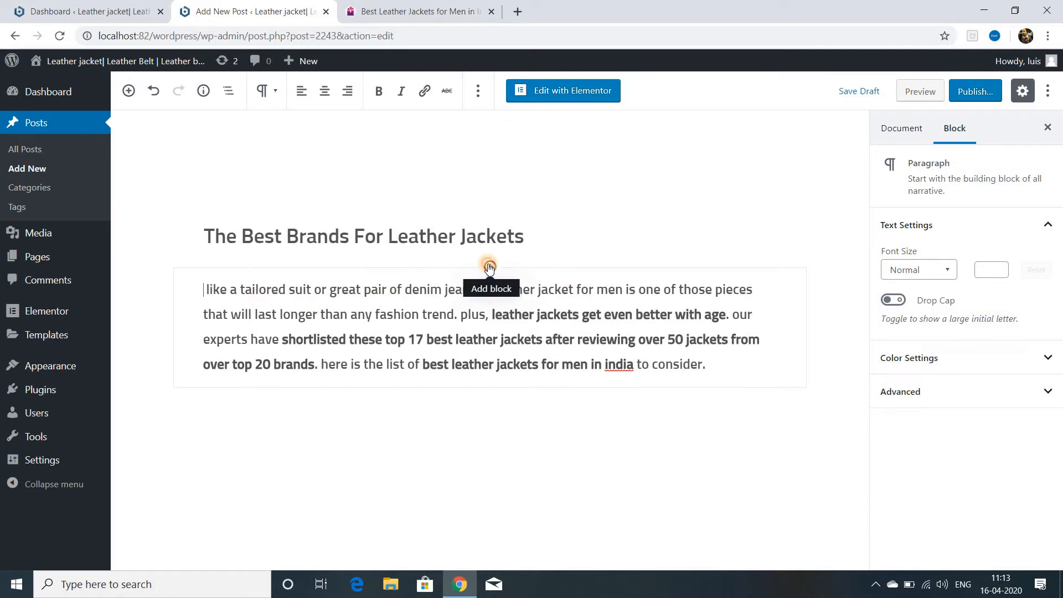
Insert an image block above the paragraph, using the "ladies Leather jacket" picture from the media library, and check its settings.
click(489, 268)
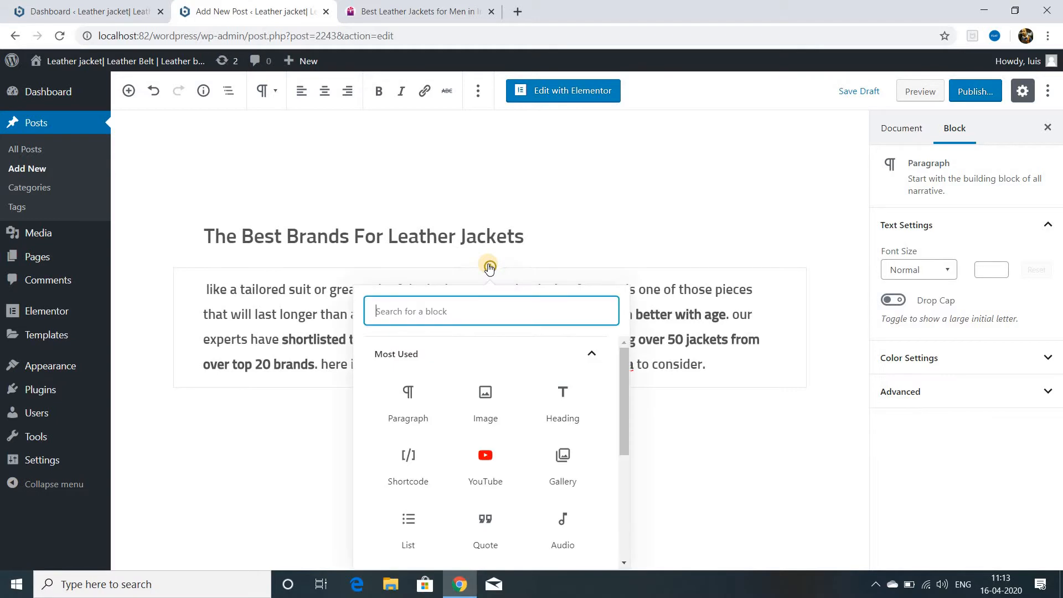
click(485, 406)
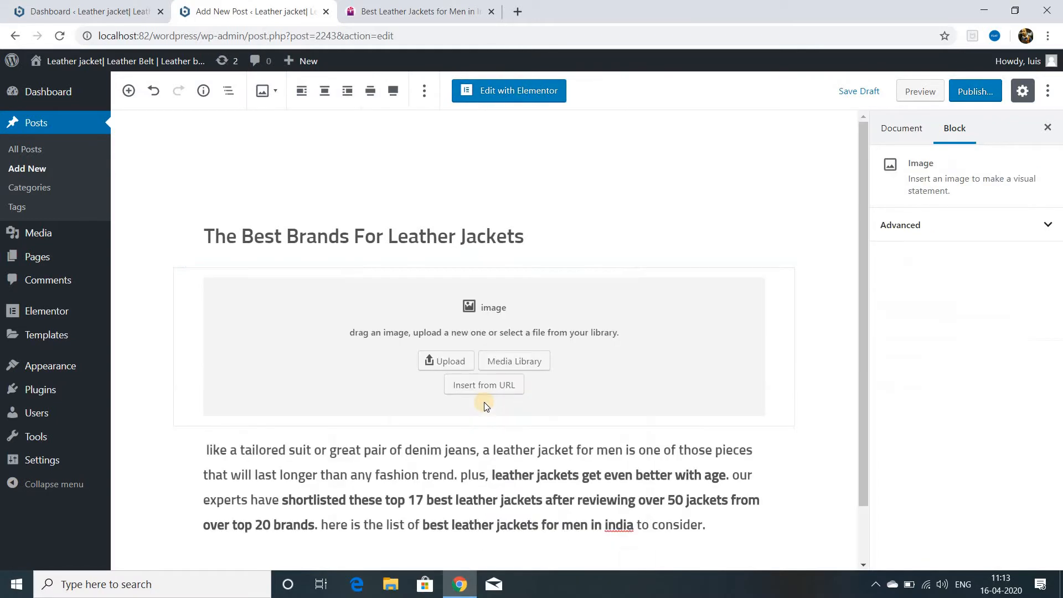
click(515, 361)
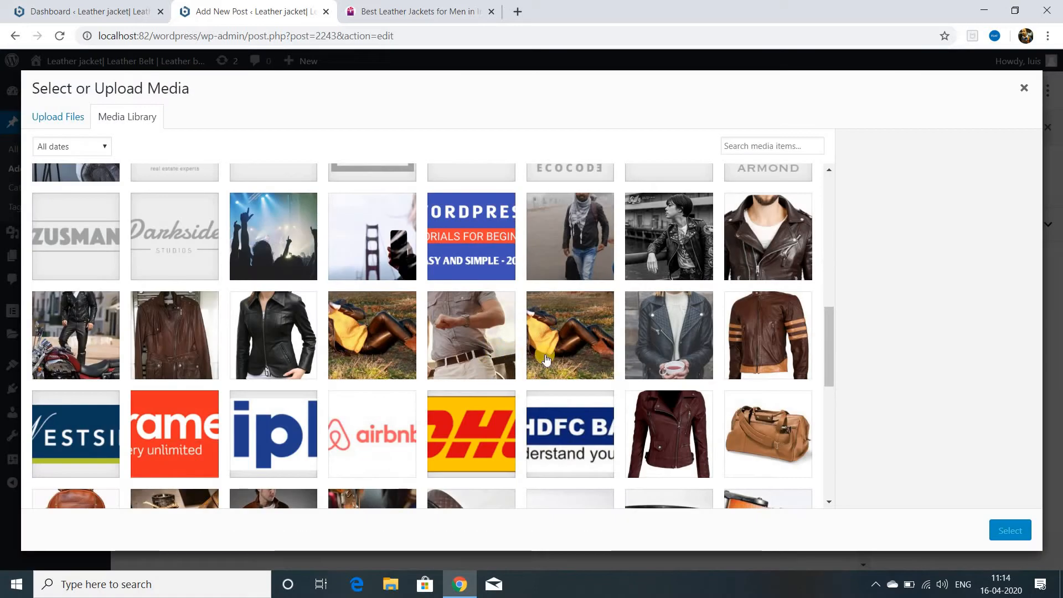
click(374, 345)
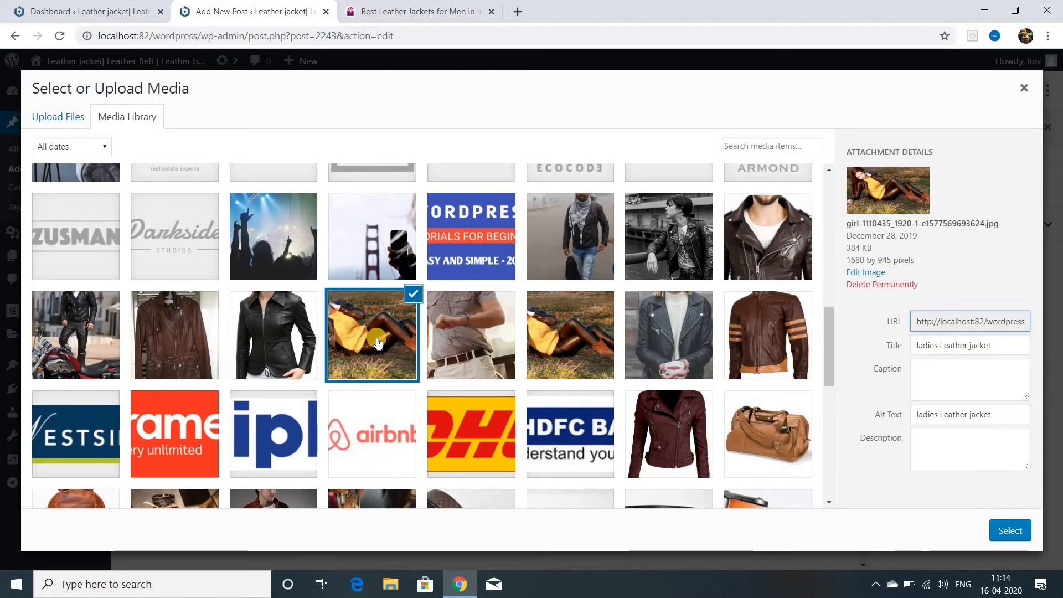
click(1007, 531)
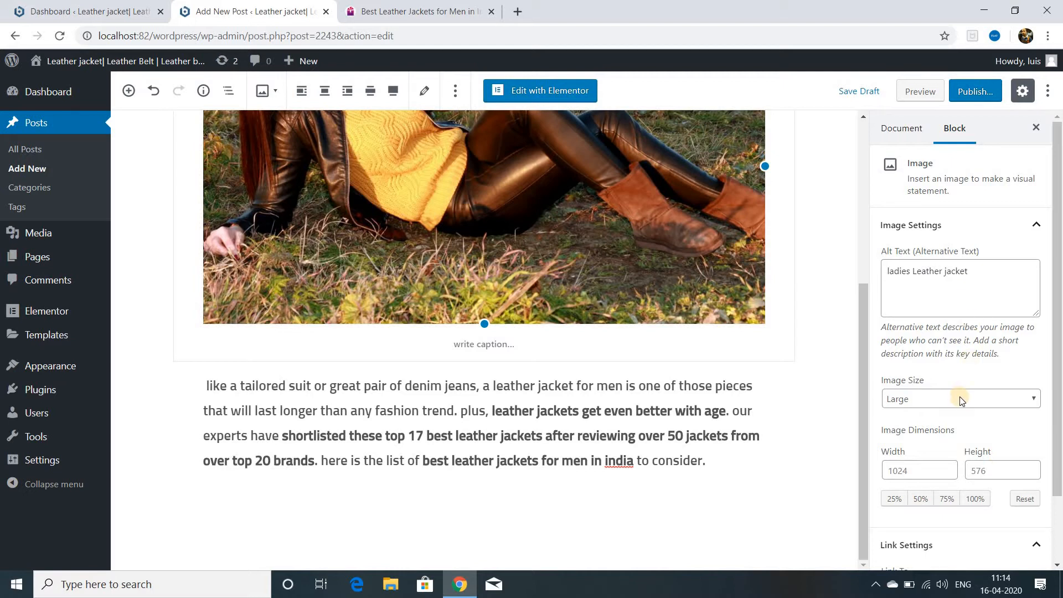
scroll(962, 397, down, 2)
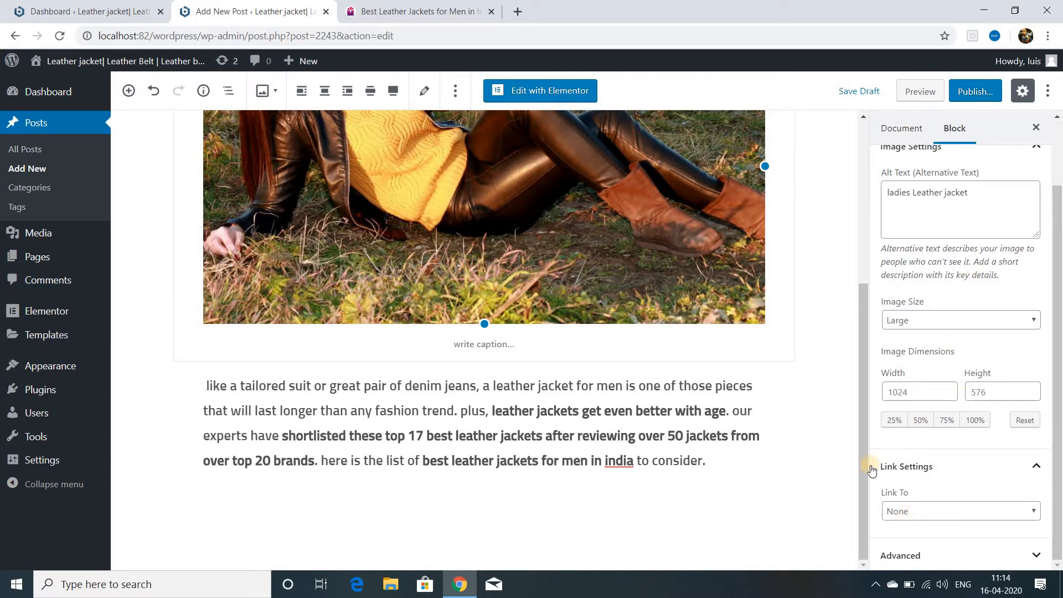
Publish the post "The Best Brands For Leather Jackets".
scroll(705, 415, up, 4)
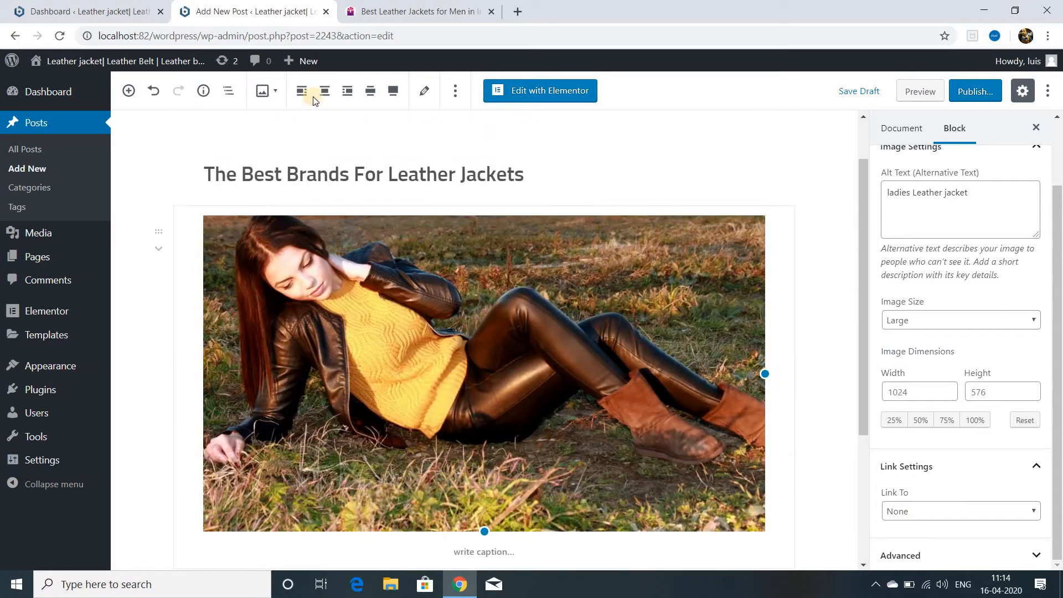
click(976, 91)
click(975, 90)
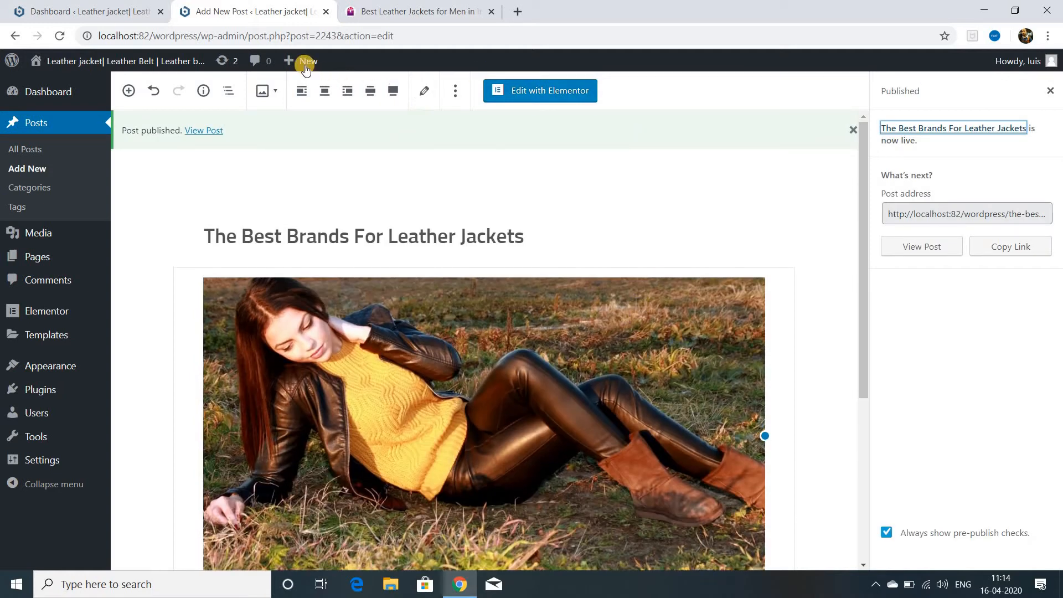
Create a new post titled "Best Leather Jackets for Men in India from Top Brands" with the leather jacket introduction paragraph pasted three times.
mouse_move(301, 61)
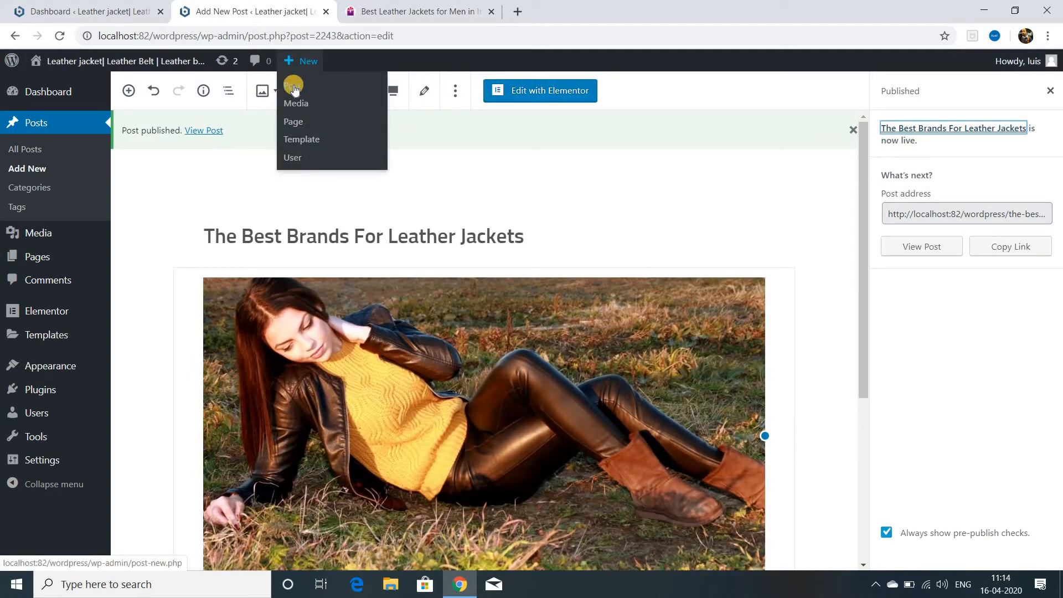
click(294, 89)
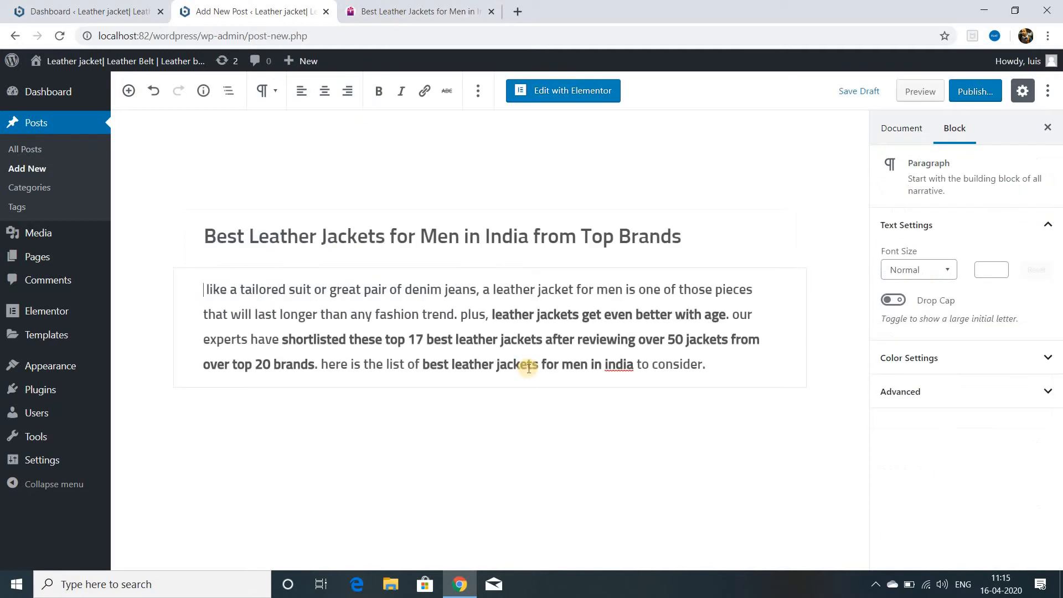
click(716, 366)
key(Return)
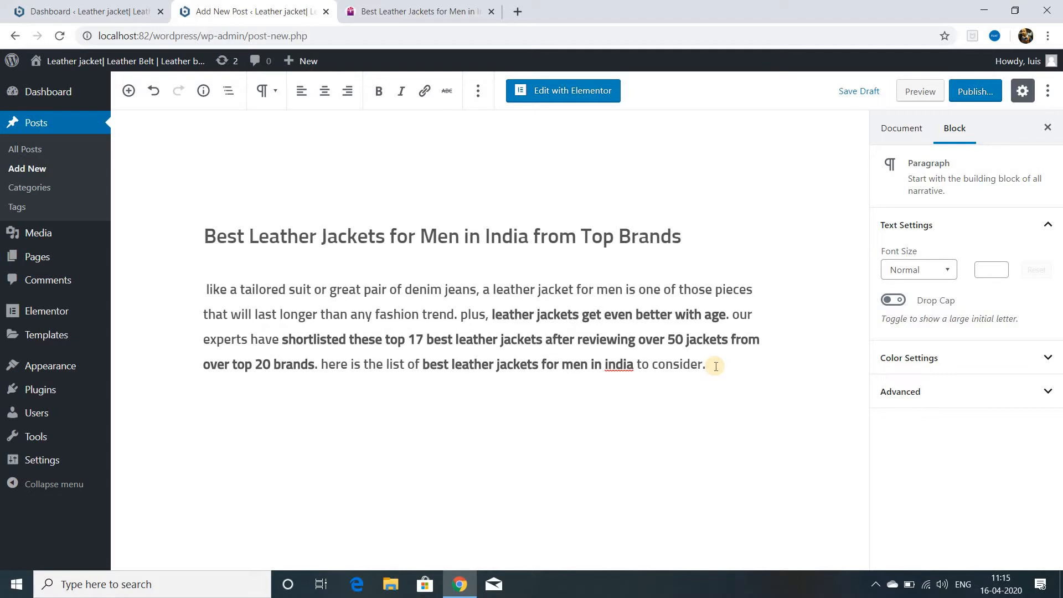
key(ctrl+v)
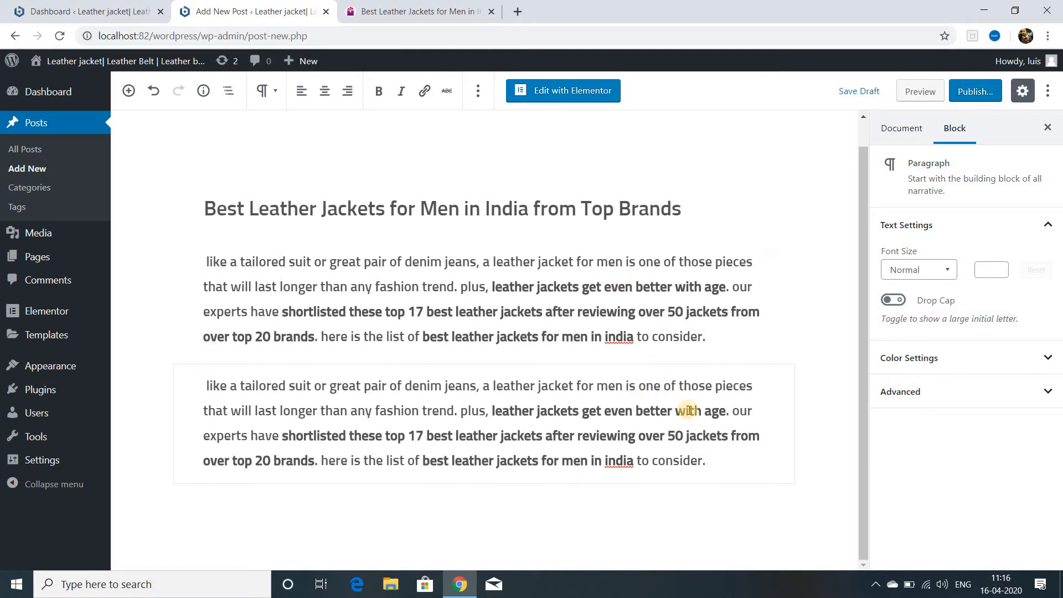
click(708, 461)
key(Return)
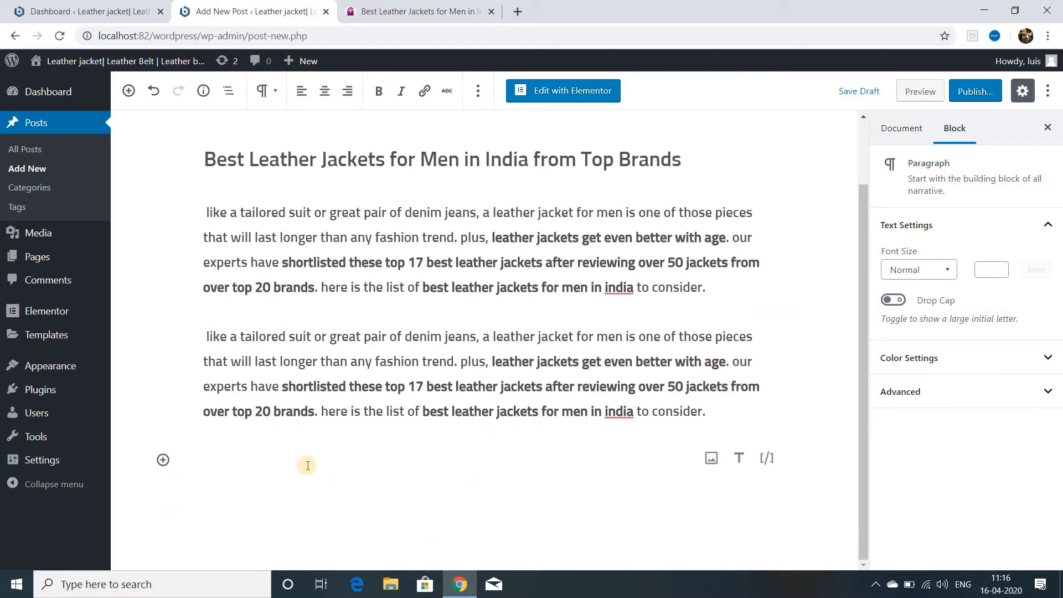
right_click(226, 463)
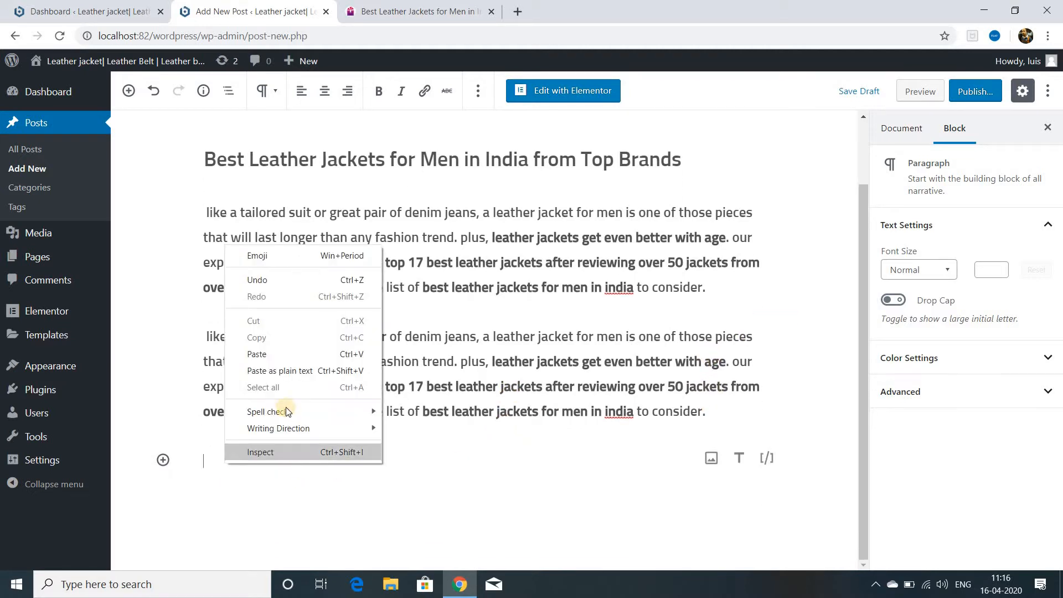
click(276, 354)
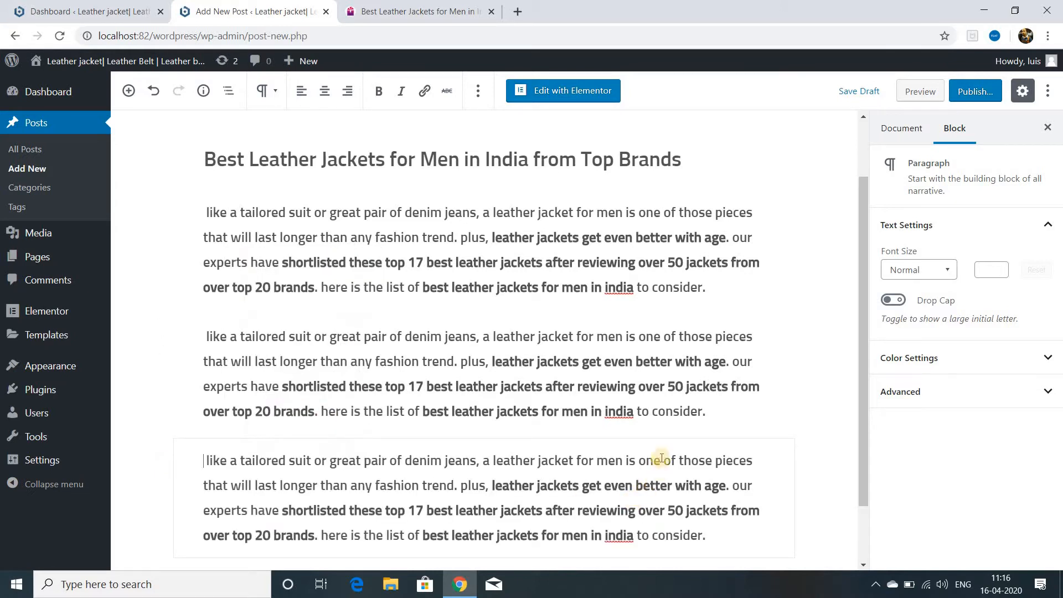
Move the last paragraph block up one place and back down again.
mouse_move(151, 463)
click(160, 449)
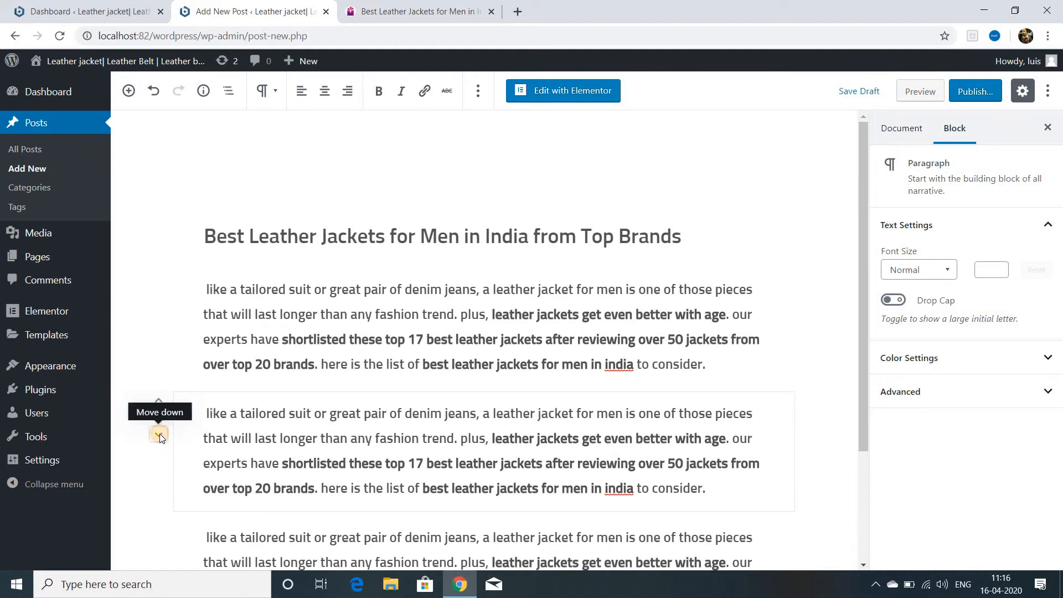
click(159, 435)
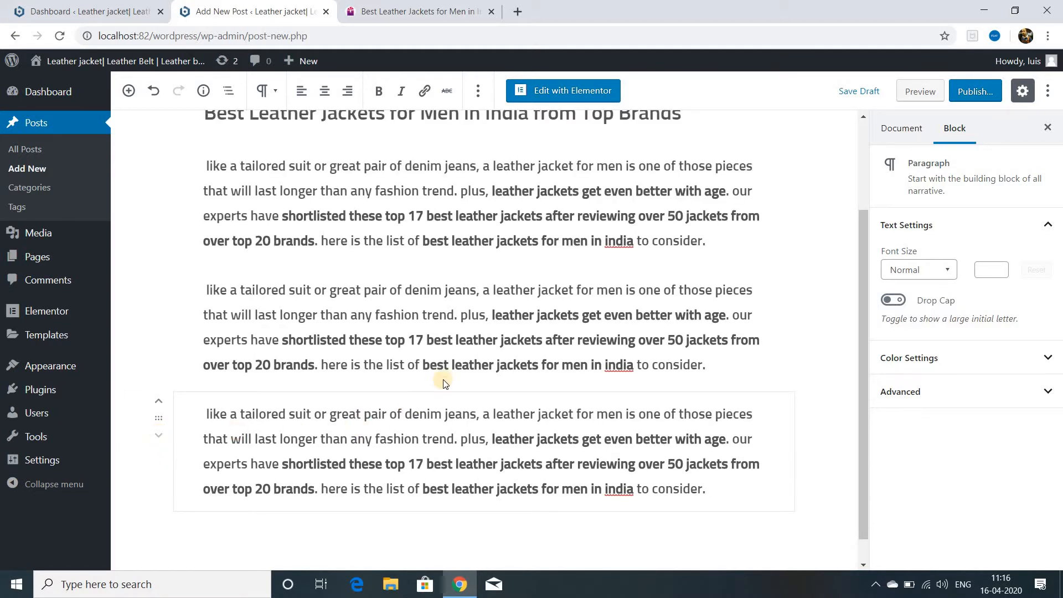
Insert an image block above the last paragraph, using the "MENS LEATHER JACKET" picture from the media library.
click(484, 391)
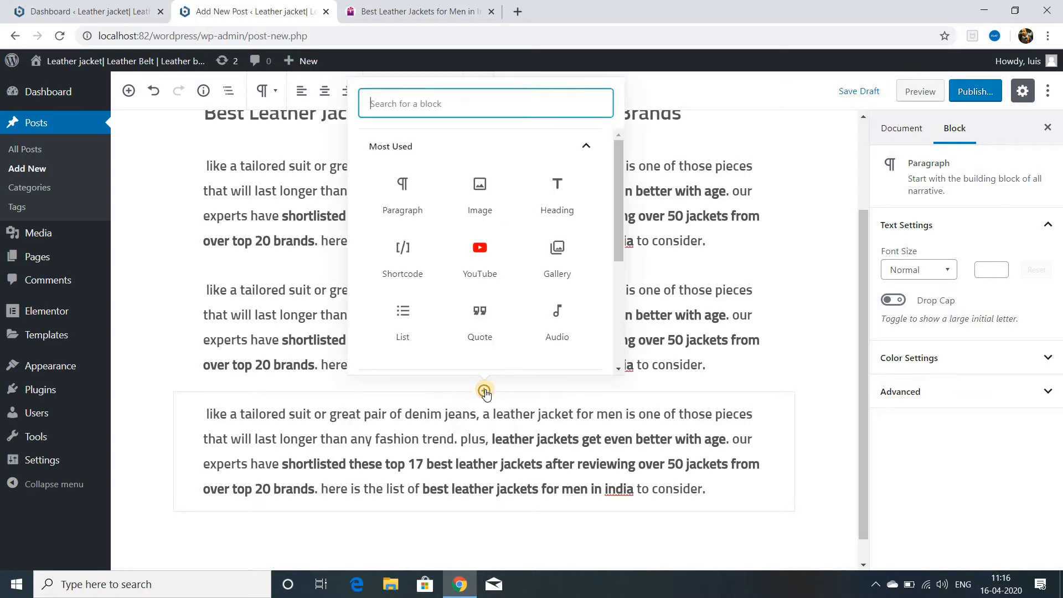
click(480, 199)
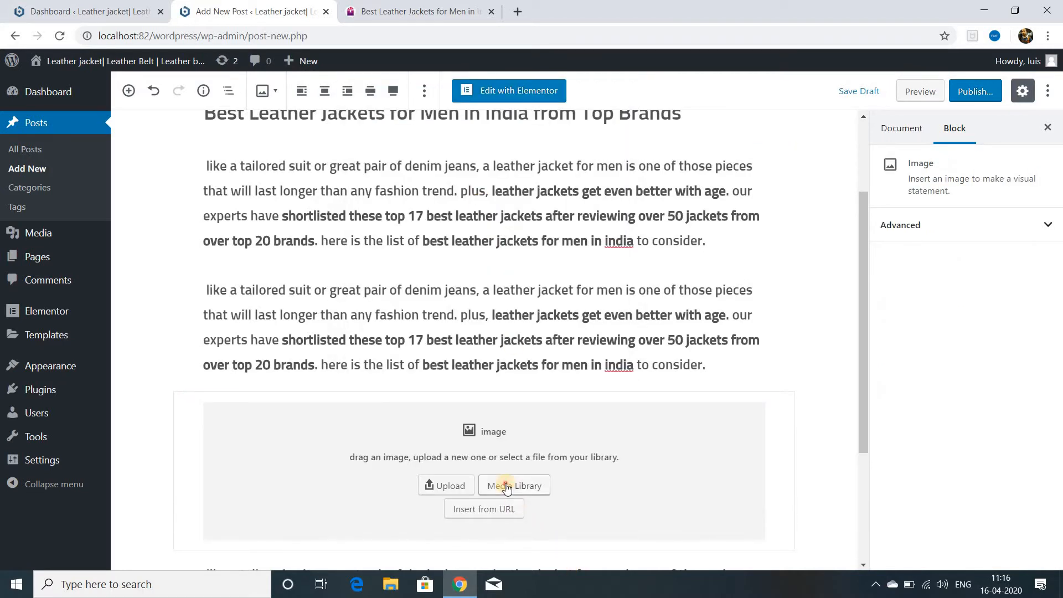
click(513, 486)
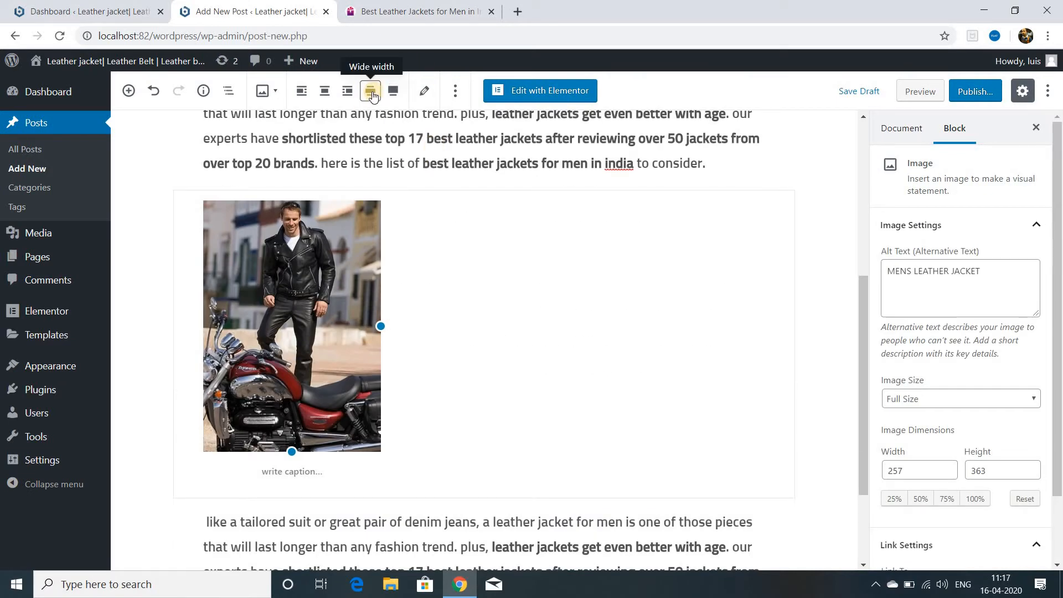
Align the jacket image right beside the second paragraph and resize it to 262 × 370.
click(348, 91)
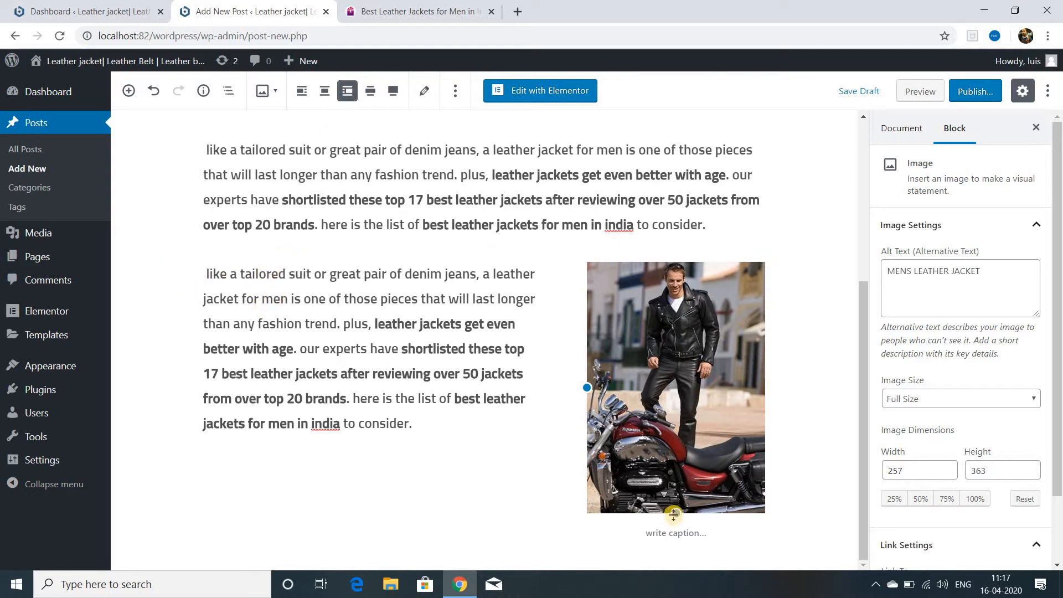
drag(679, 514, 703, 496)
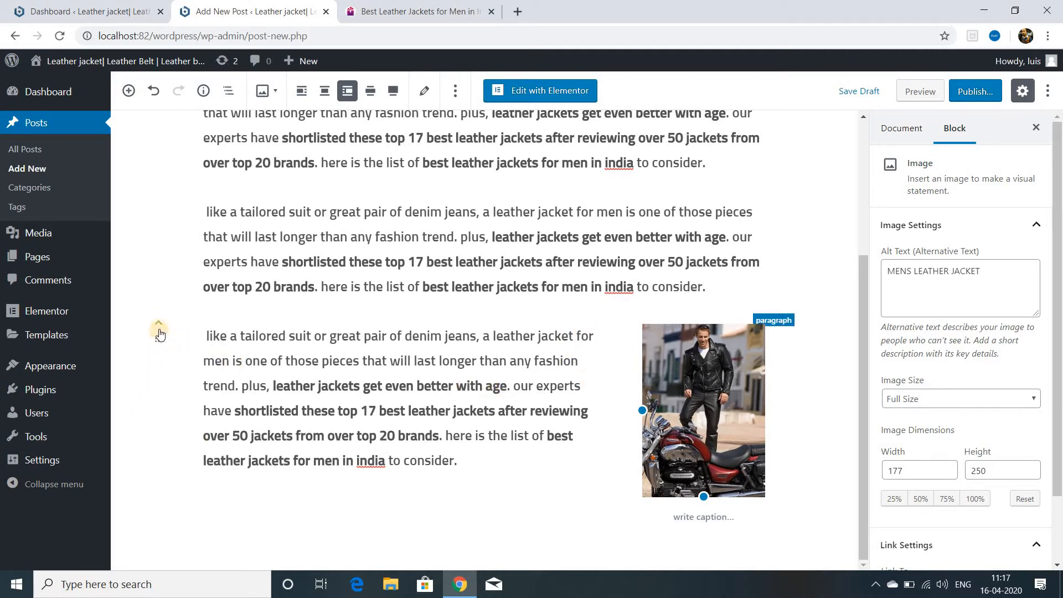
click(159, 325)
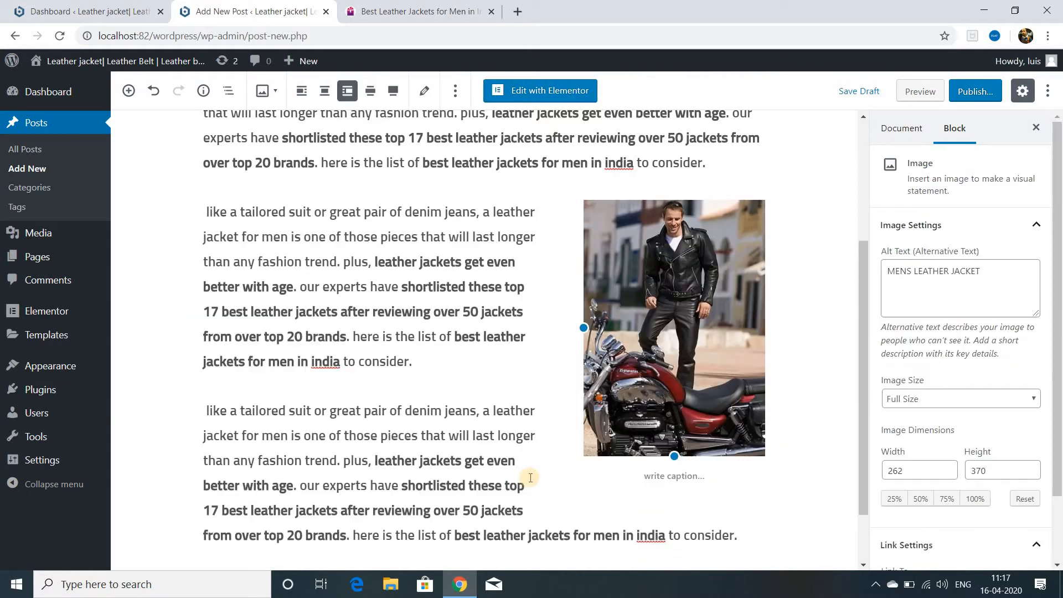
Publish the post "Best Leather Jackets for Men in India from Top Brands" and look over its content.
scroll(493, 464, up, 3)
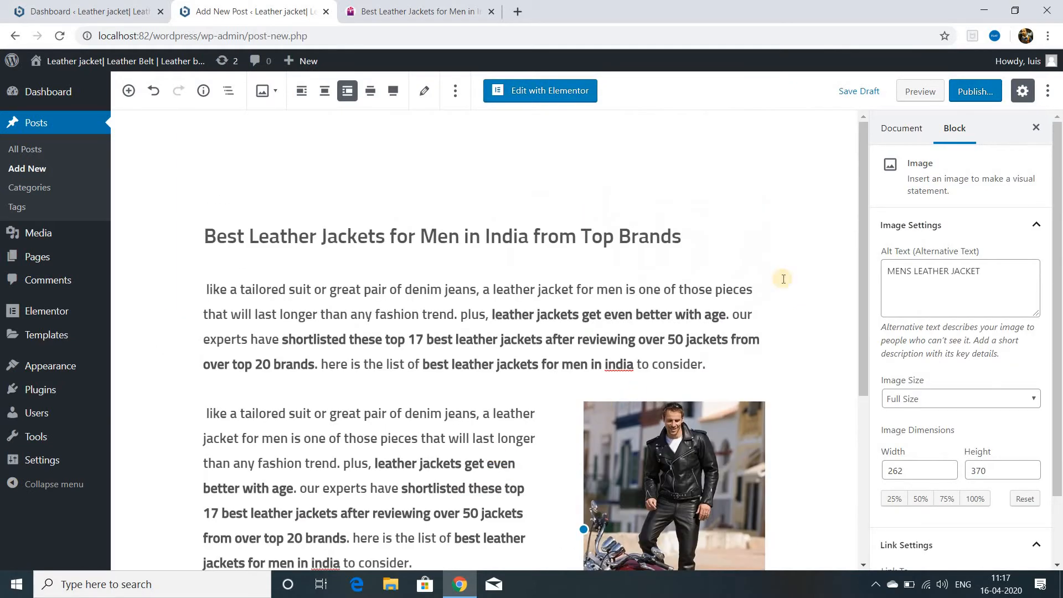
click(974, 93)
click(974, 94)
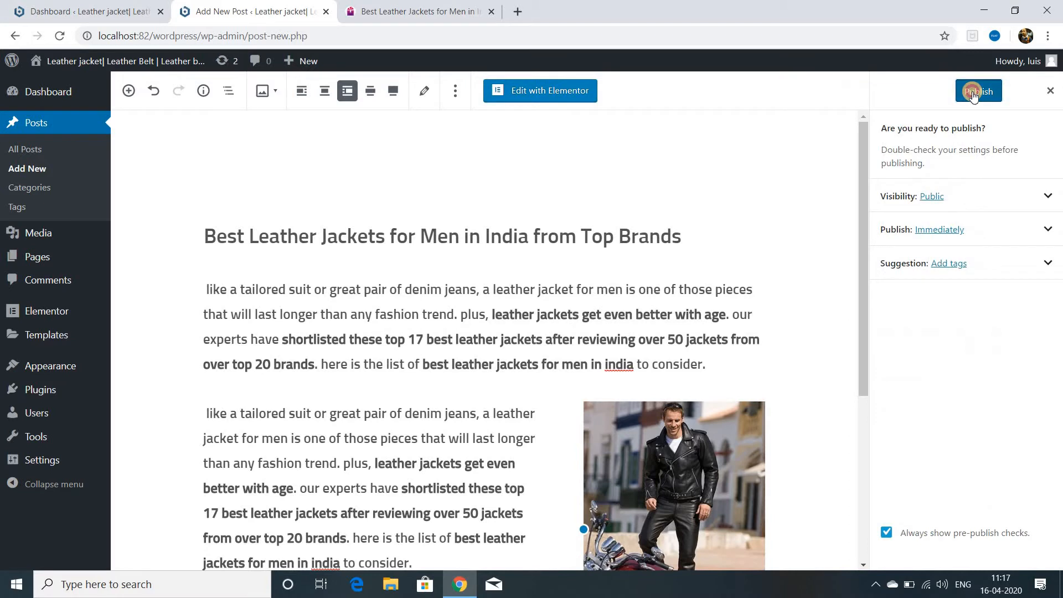
scroll(405, 437, down, 2)
scroll(404, 437, down, 2)
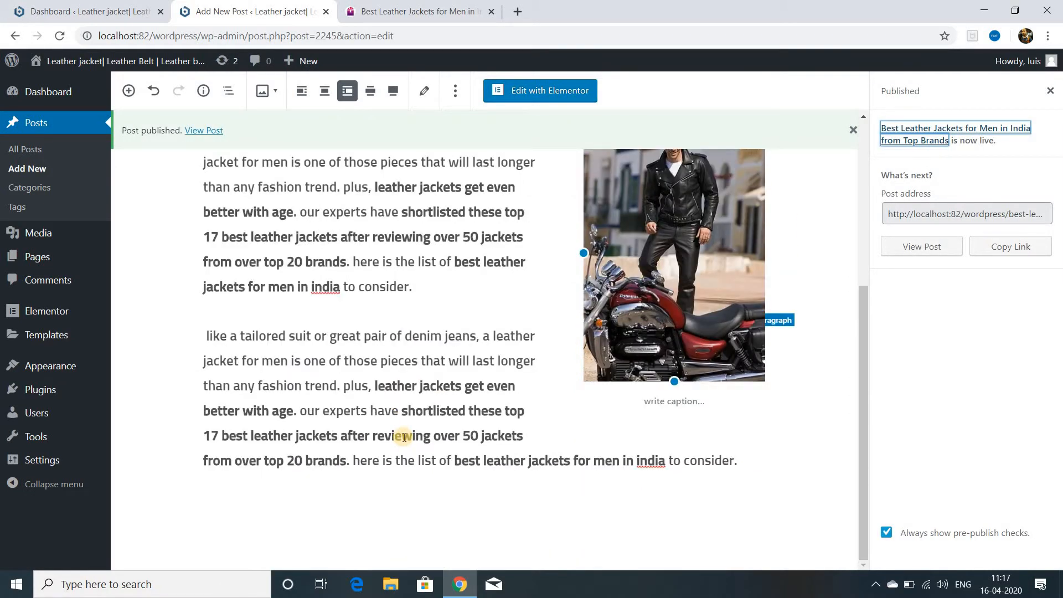
scroll(405, 437, up, 4)
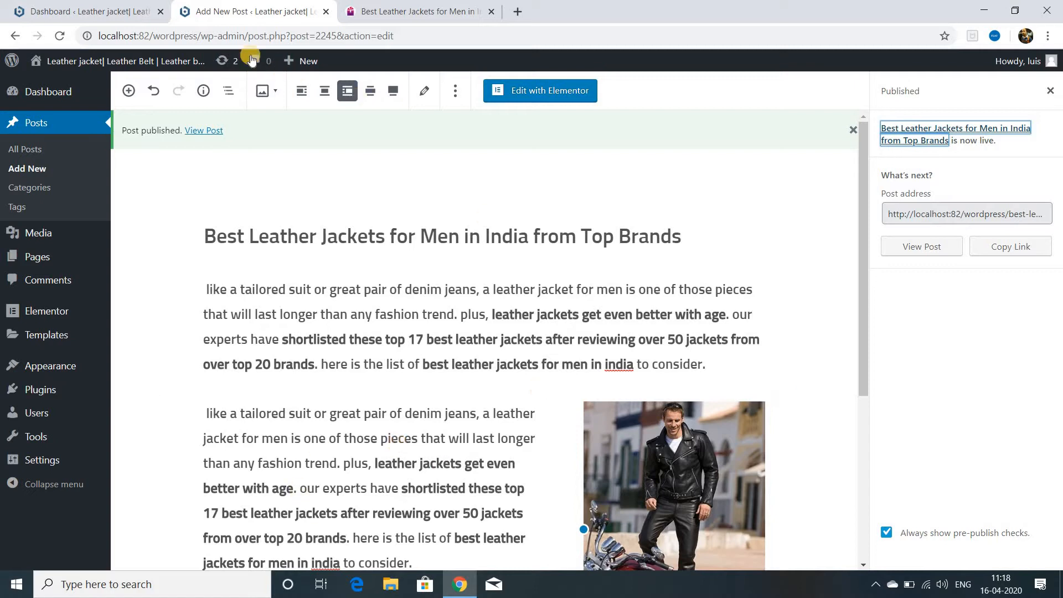
Create a new post titled "Leather Jacket Buying Guide – How do I choose a leather" and paste the article's jacket fitting tips as its body.
mouse_move(299, 64)
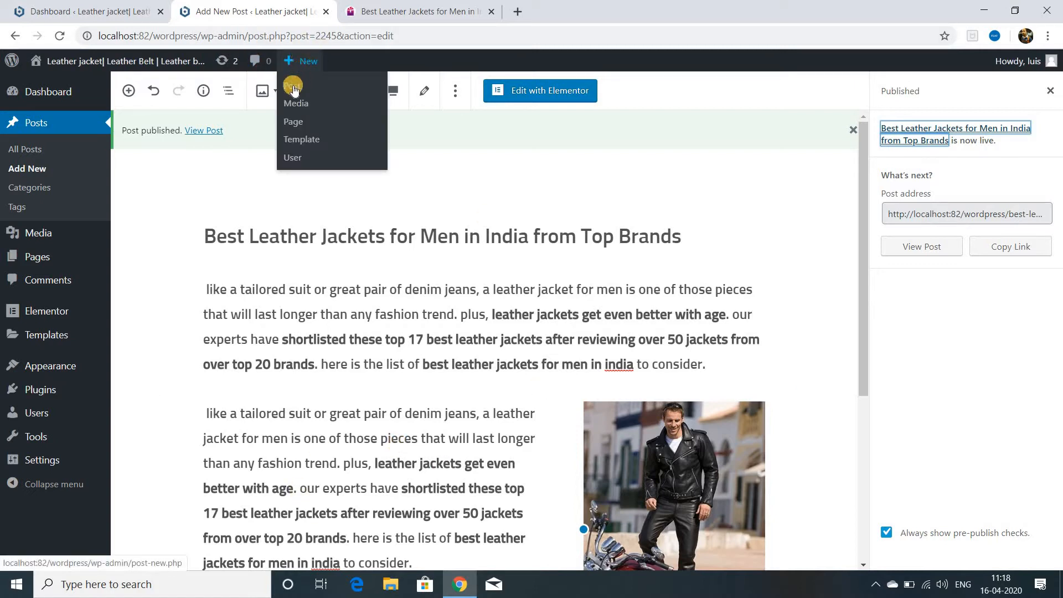
click(294, 89)
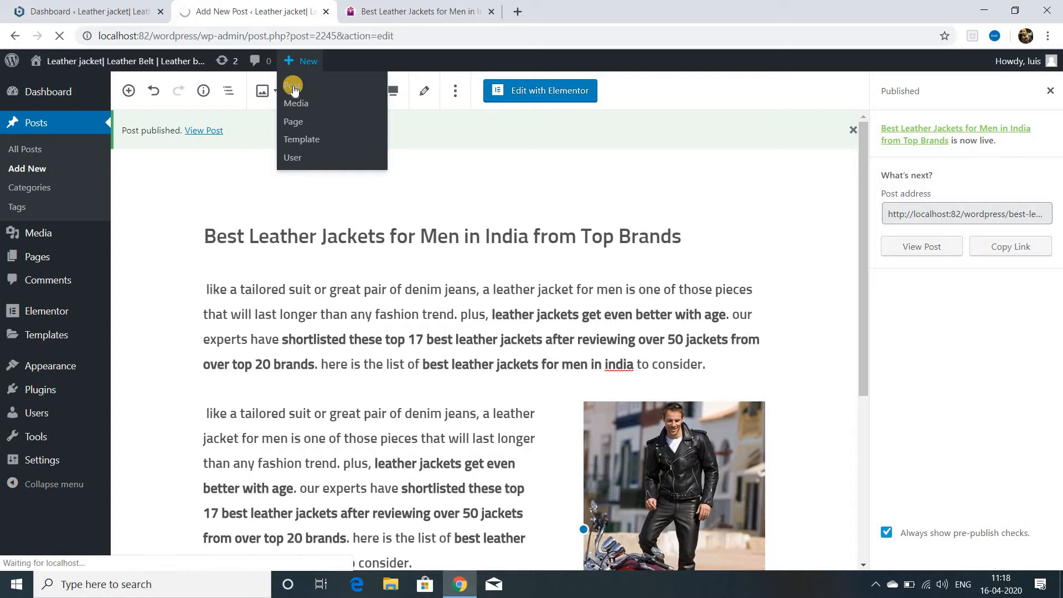
right_click(221, 236)
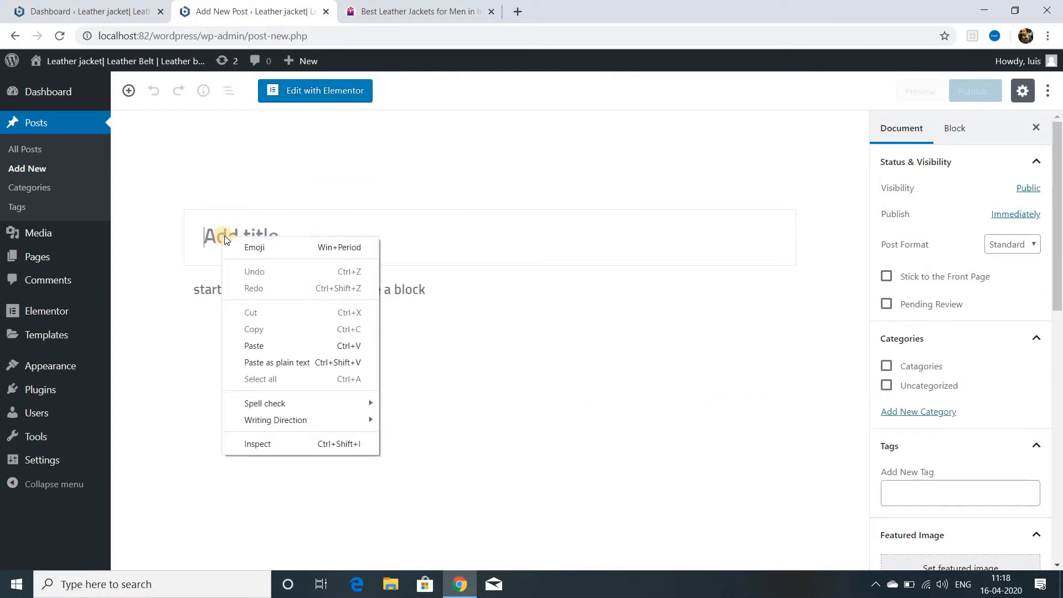
click(412, 13)
scroll(360, 233, down, 4)
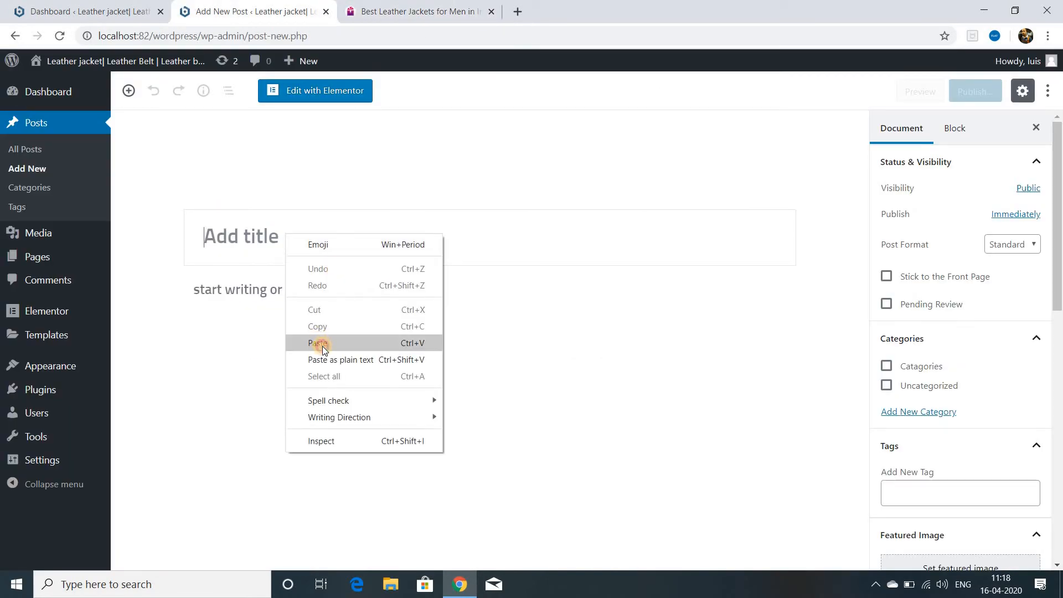
click(318, 343)
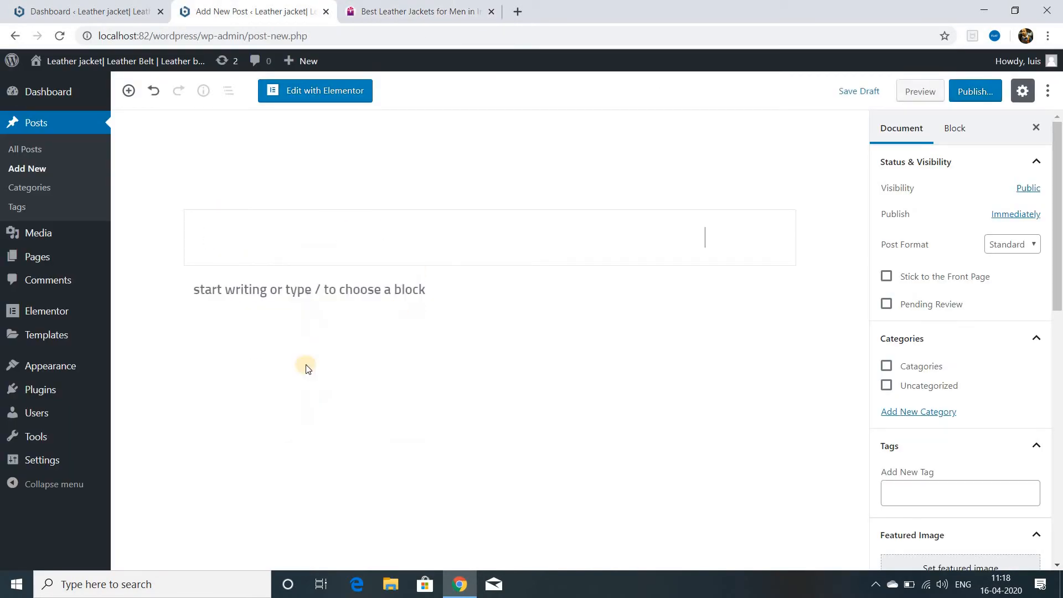
click(393, 15)
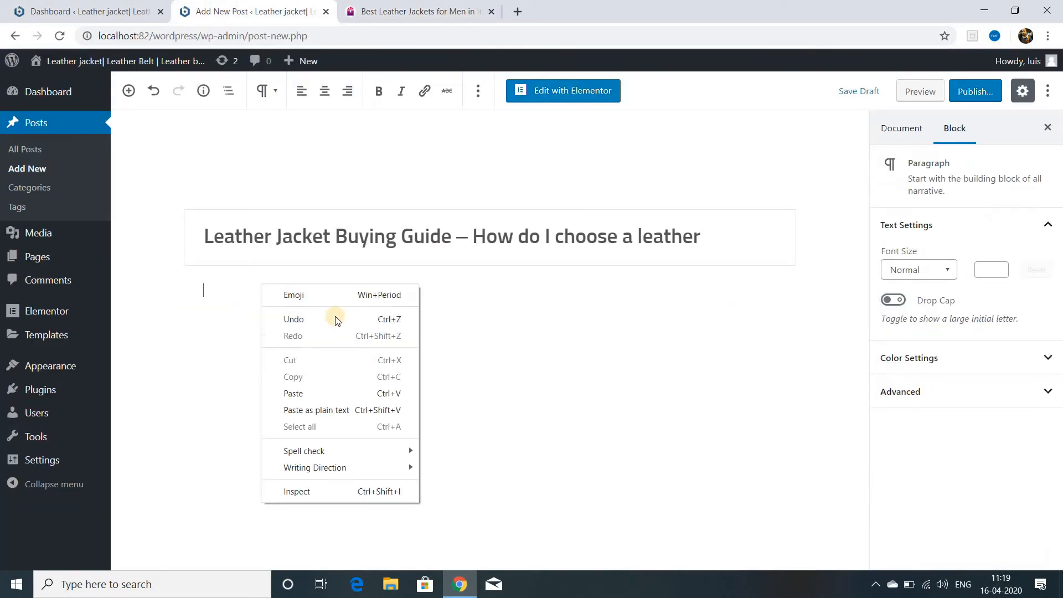
click(308, 394)
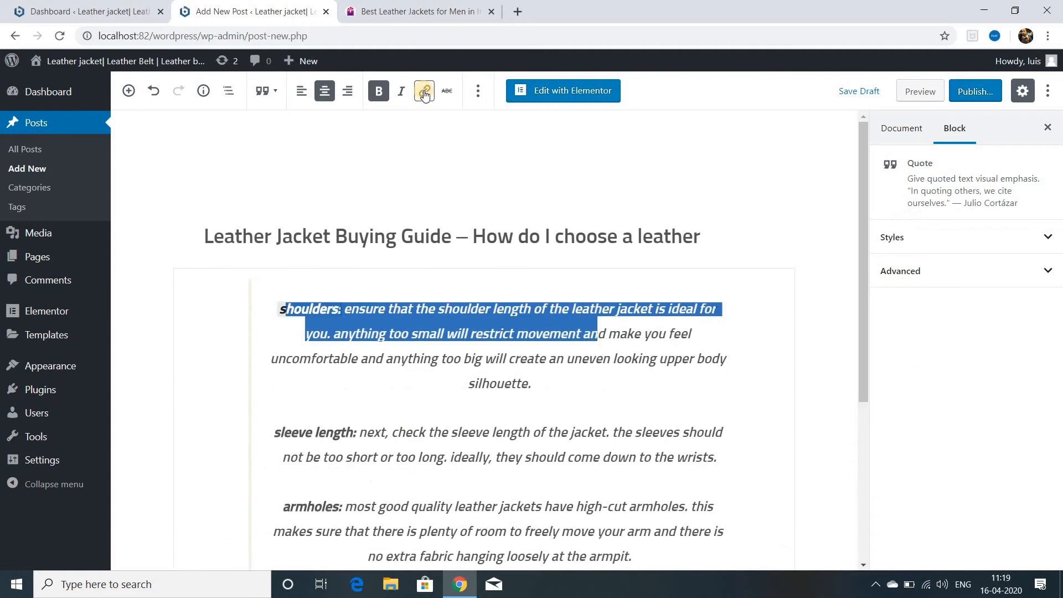
Remove bold from the selected opening text of the "shoulders" tip and make it italic.
click(425, 93)
key(Return)
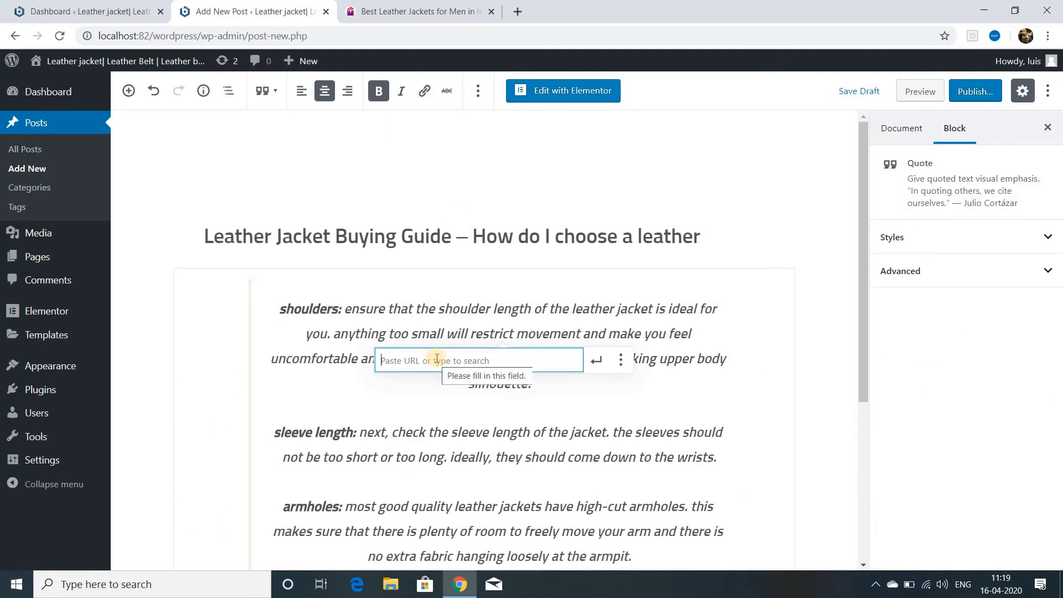
click(379, 92)
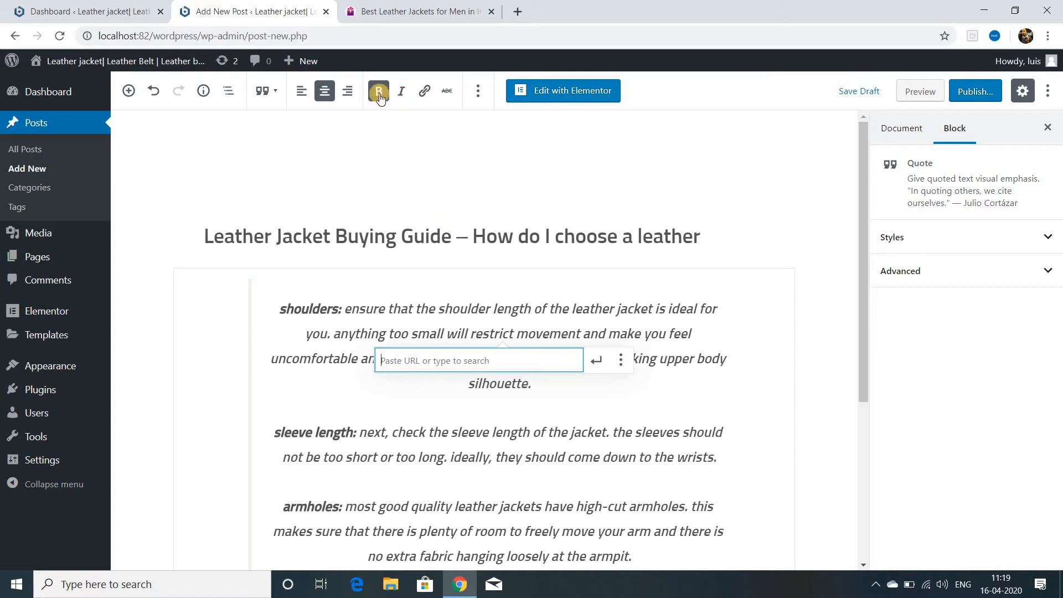
click(400, 93)
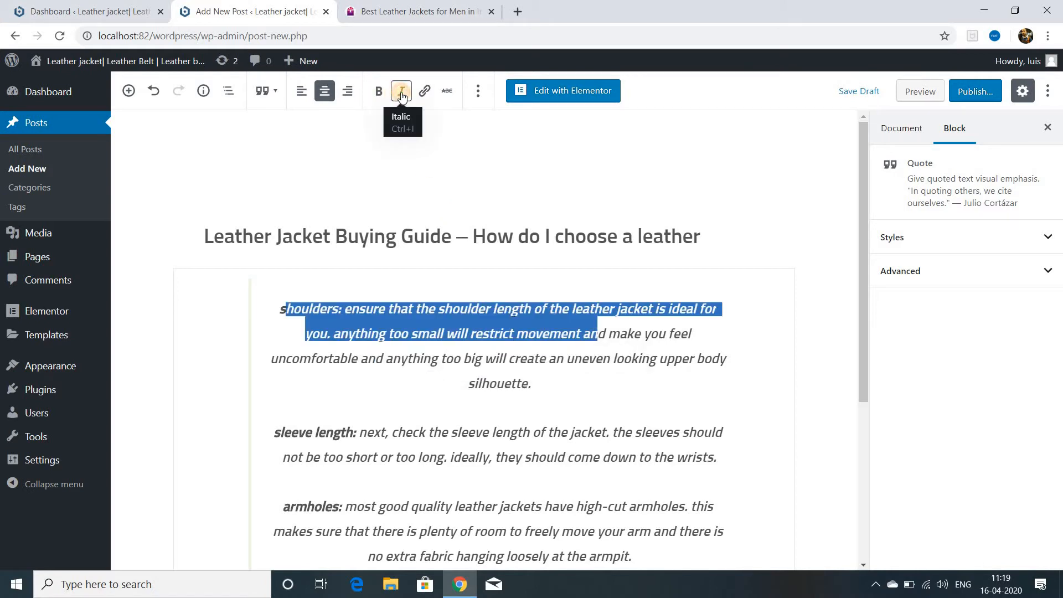
Add a YouTube block below the fitting tips and copy the link of the channel's video "How To Make WordPress Website for Free New 2020".
click(129, 90)
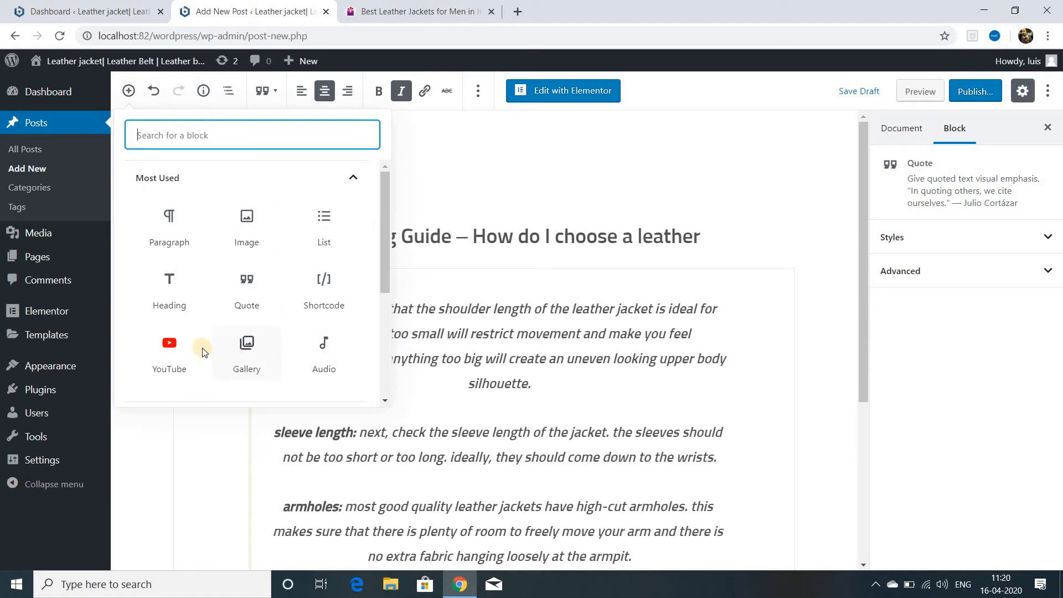
click(170, 356)
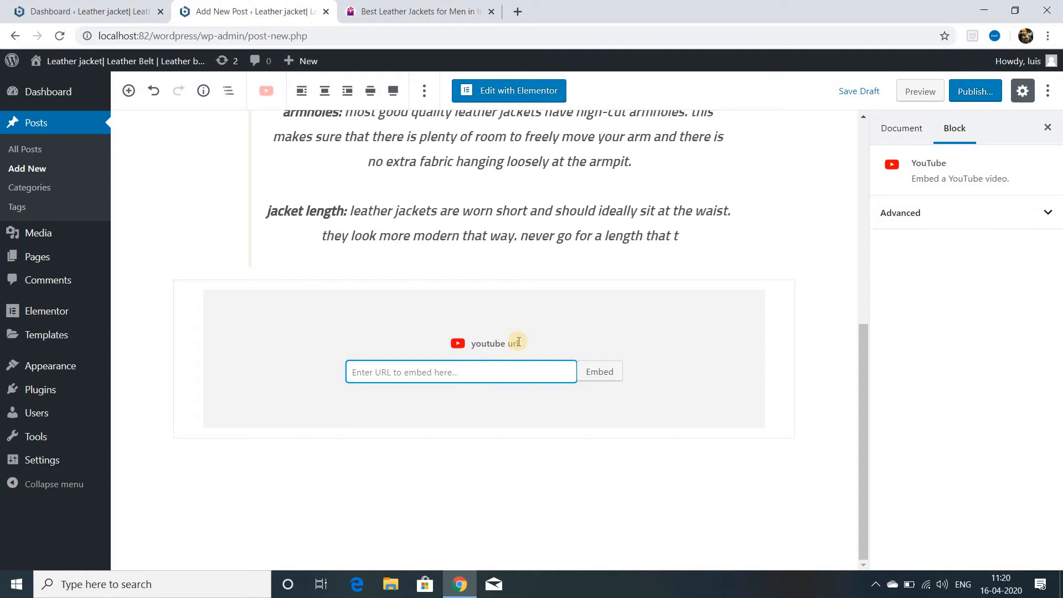
click(517, 12)
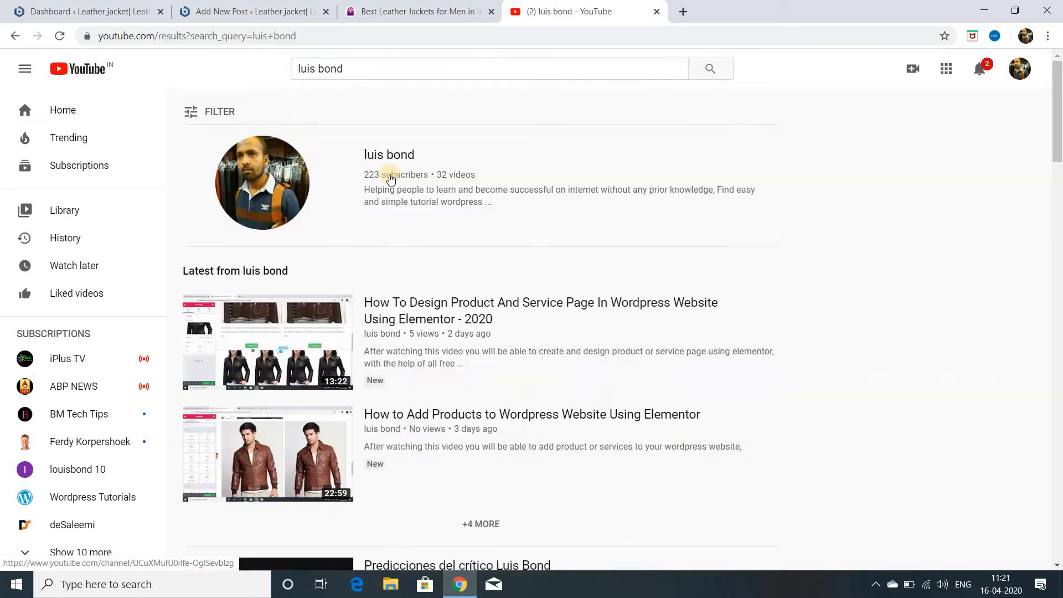
click(390, 177)
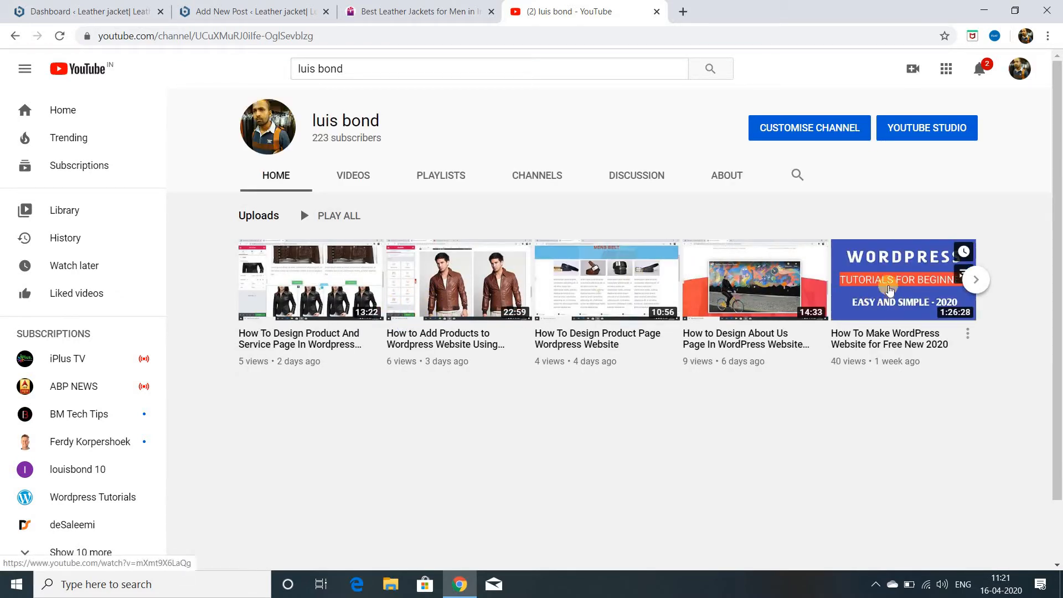
right_click(861, 276)
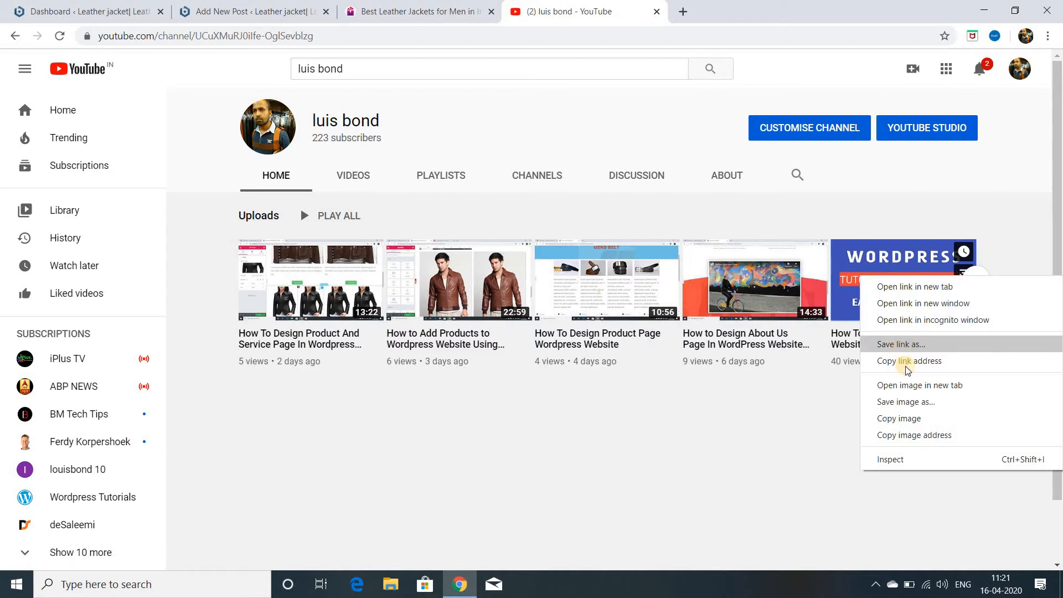
click(903, 361)
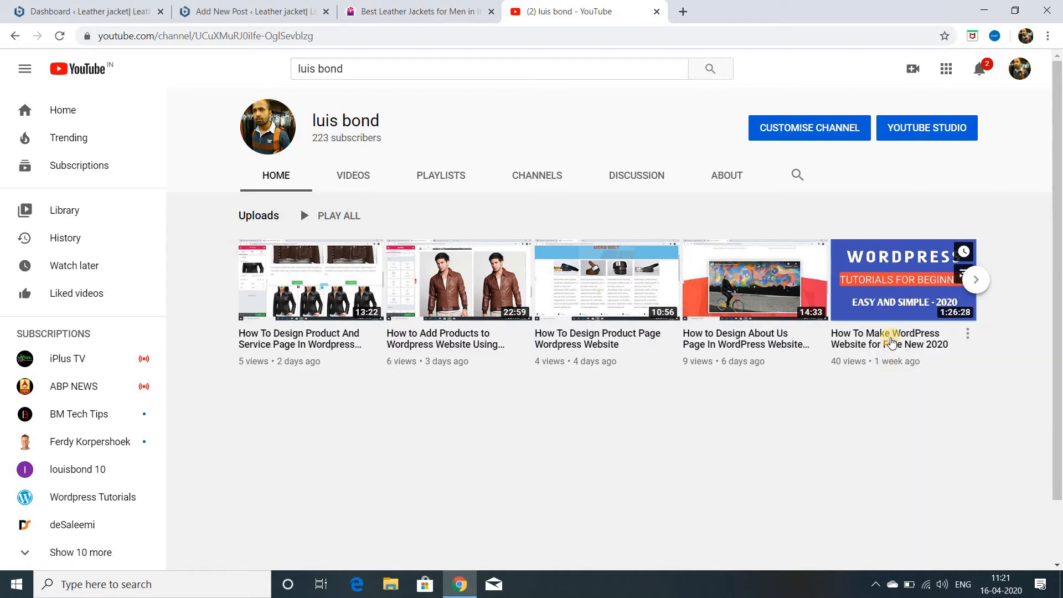
Return to the post and embed the copied video link in the YouTube block.
click(260, 11)
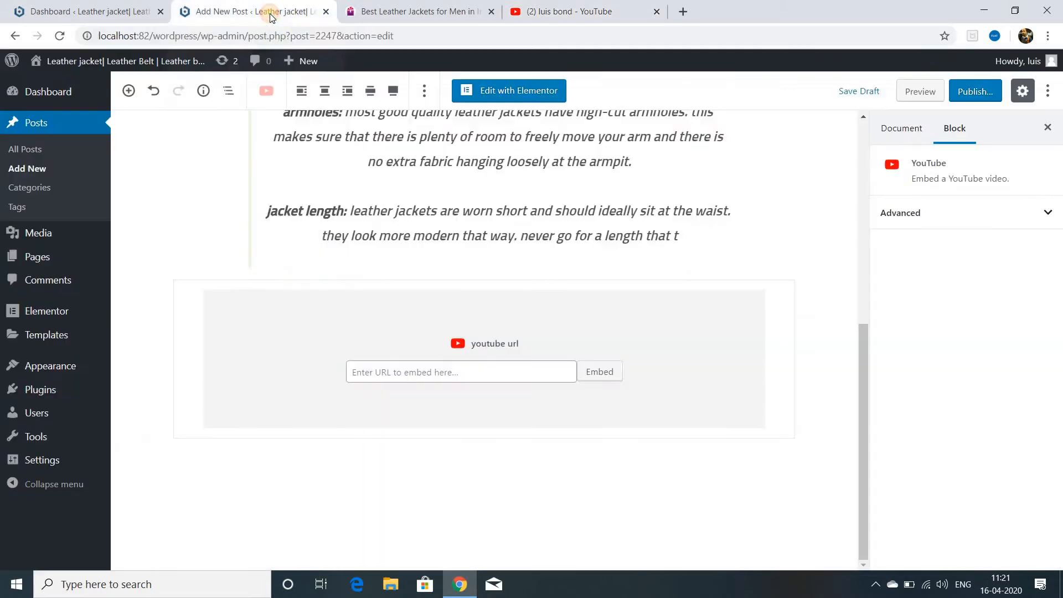
right_click(425, 366)
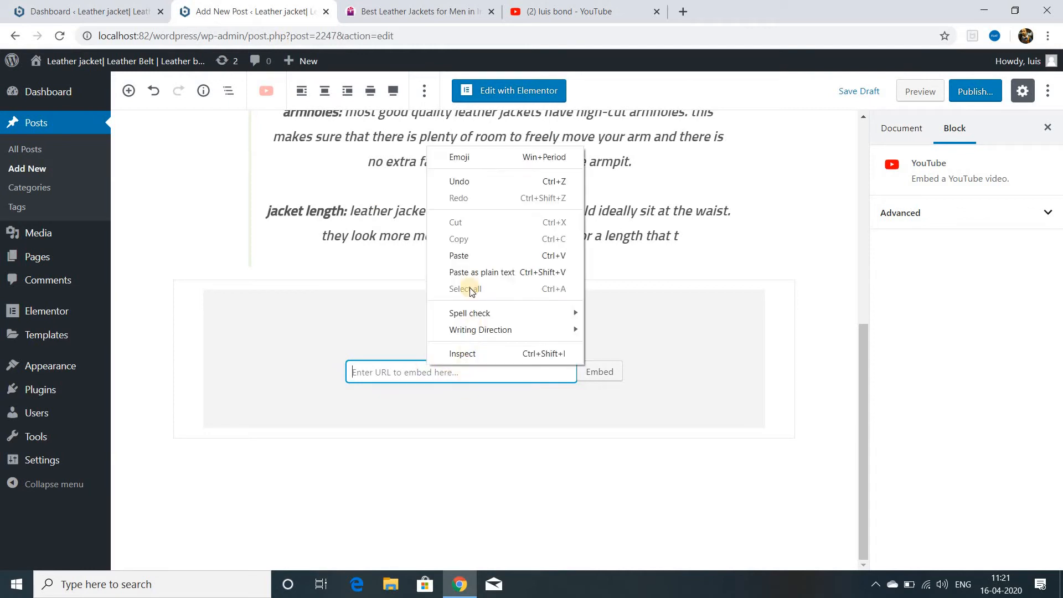
click(470, 258)
click(596, 372)
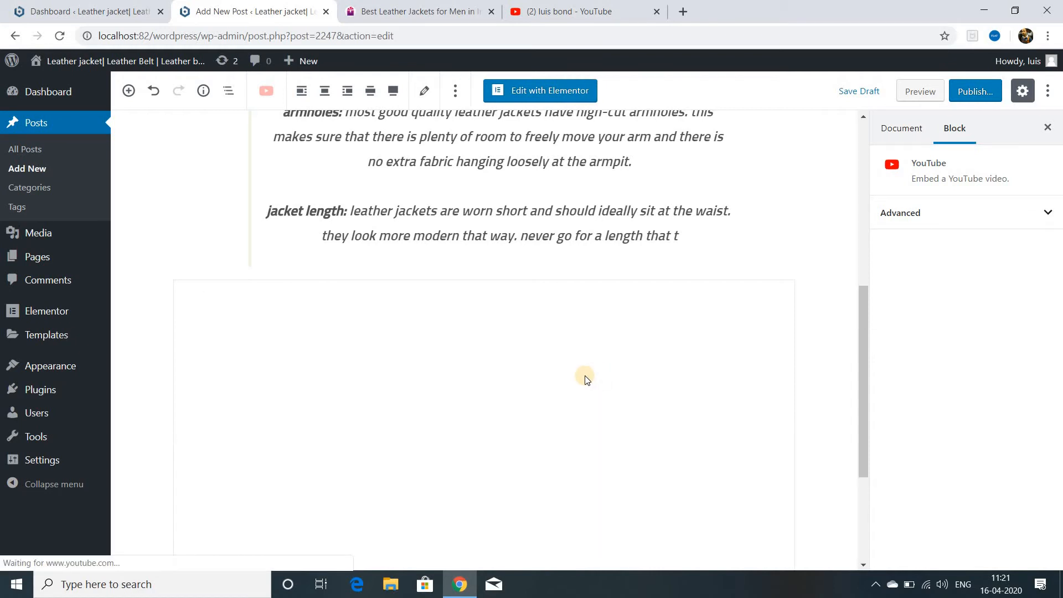
Look over the embedded video together with the quoted fitting tips above it.
scroll(584, 375, down, 3)
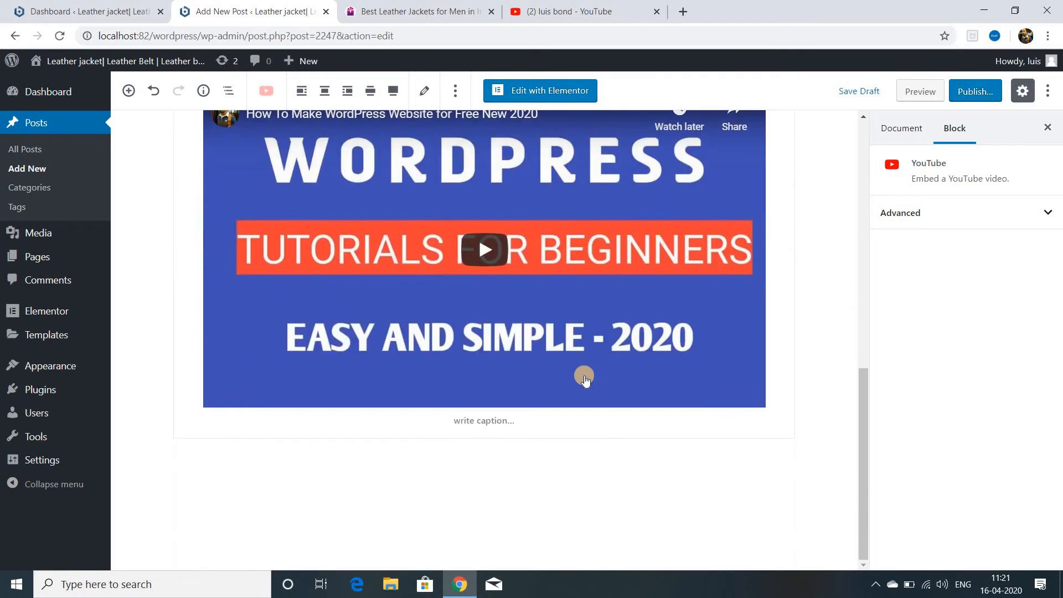
scroll(556, 368, up, 9)
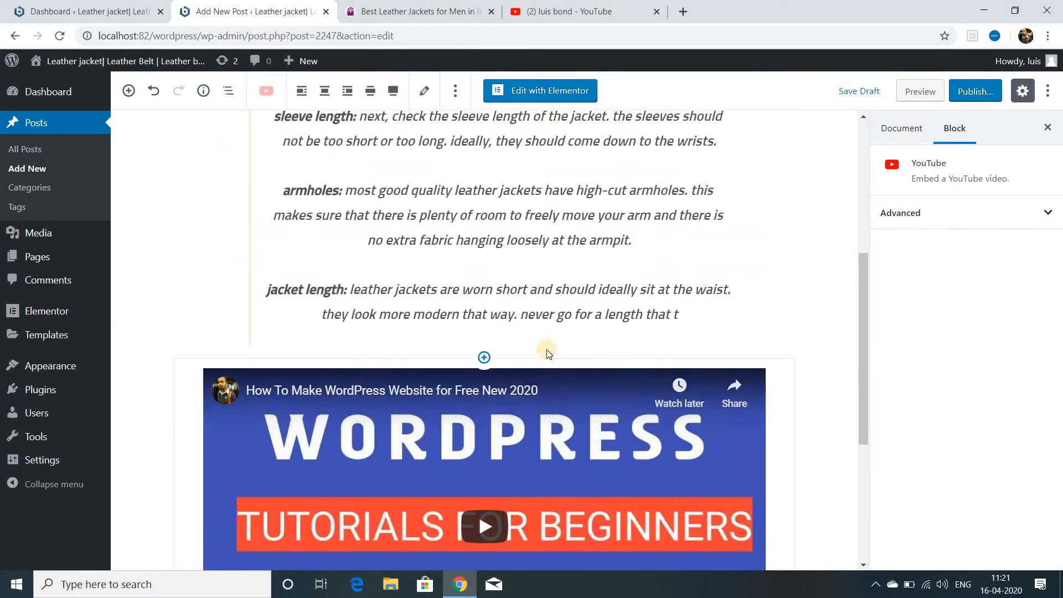
scroll(548, 349, down, 3)
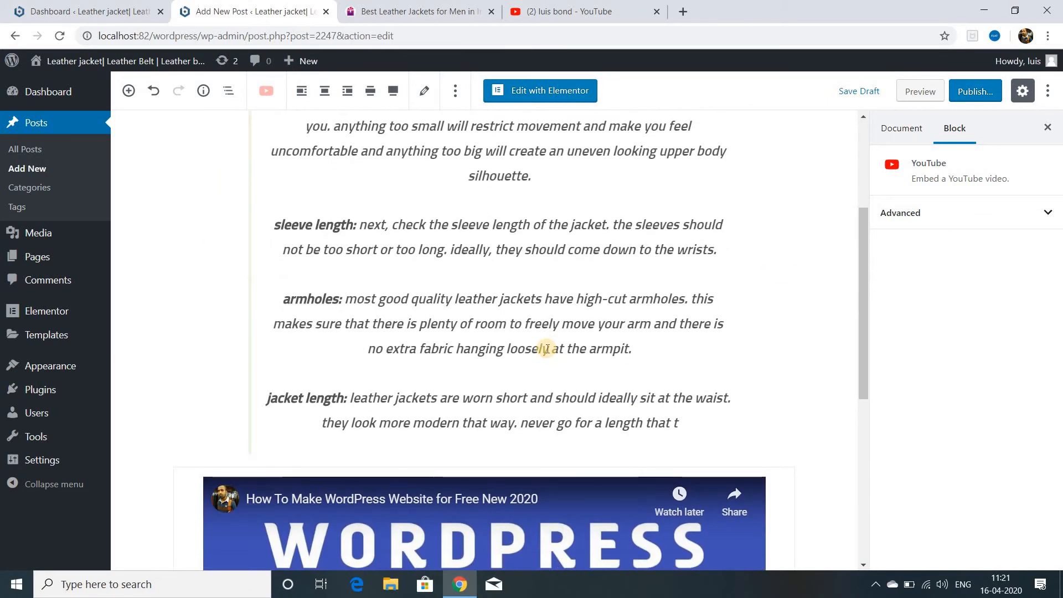
scroll(547, 349, down, 4)
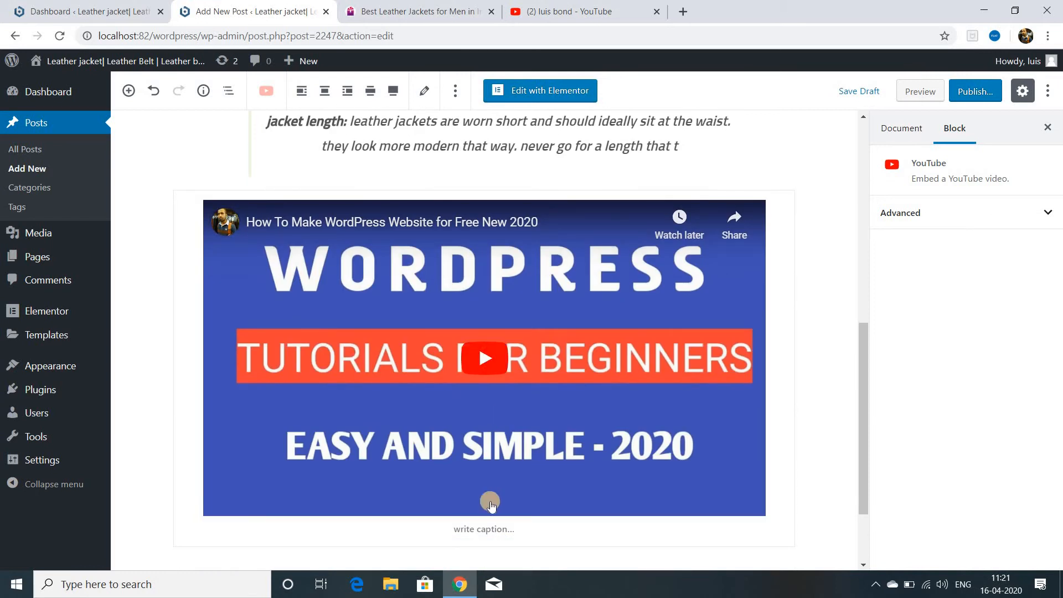
scroll(482, 443, down, 2)
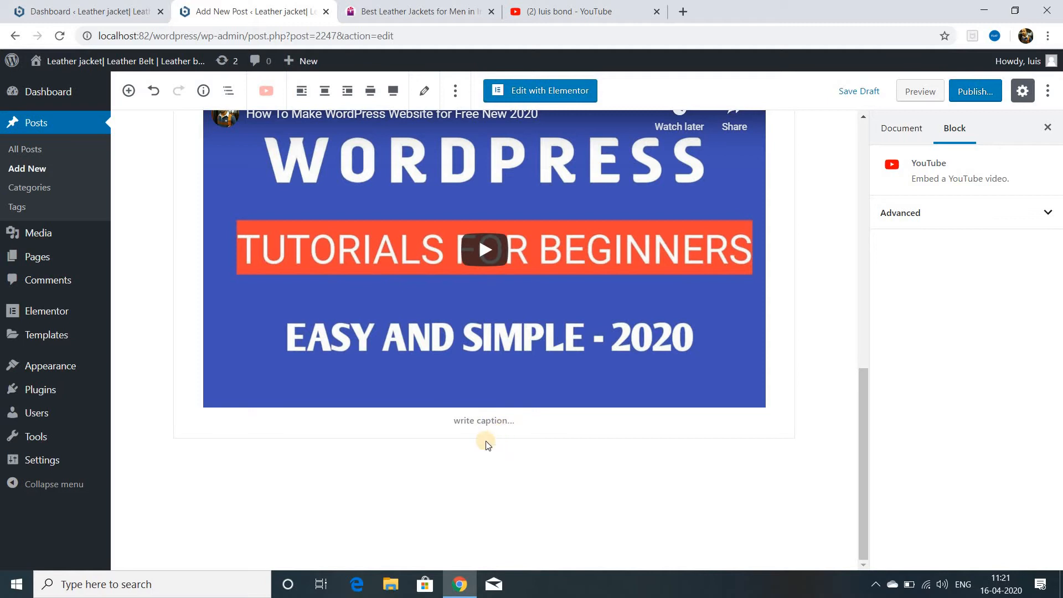
scroll(482, 432, up, 1)
scroll(476, 421, down, 1)
Add a paragraph block below the video and paste the "pure leather jacket" and "very few menswear items" text into it twice.
click(163, 460)
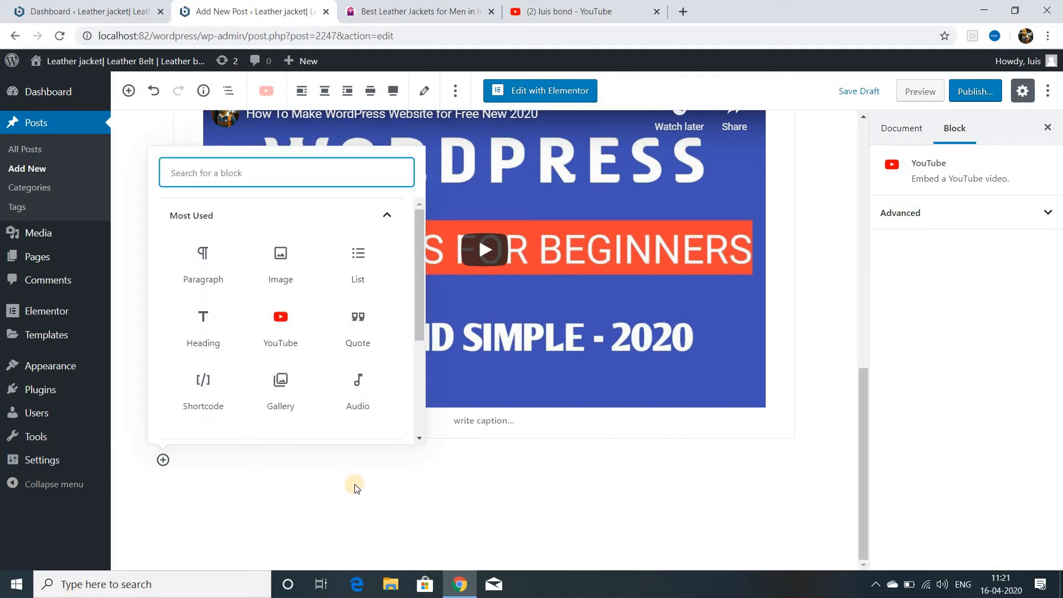
click(199, 266)
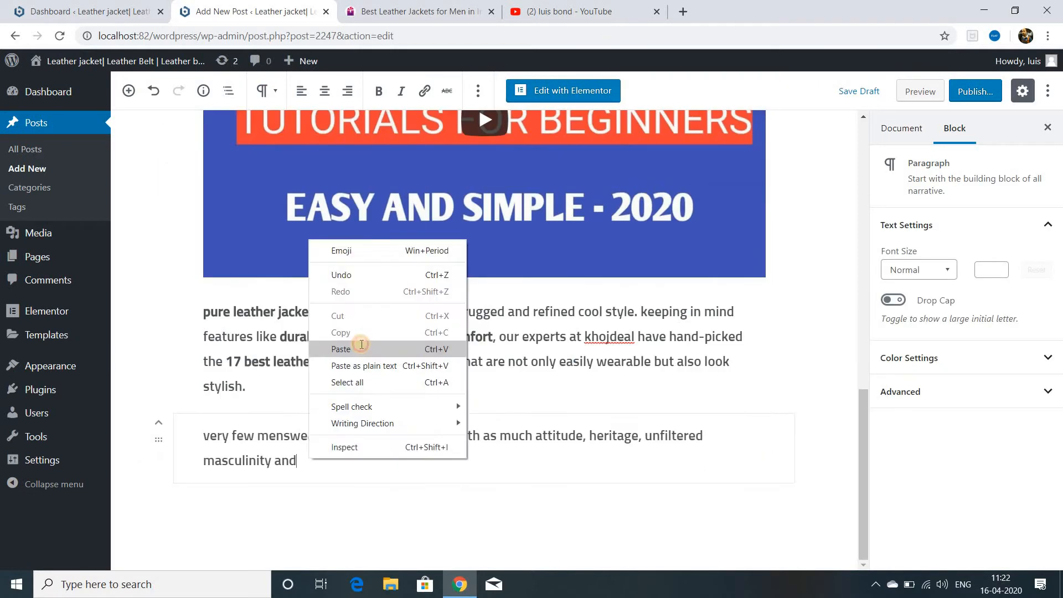
click(360, 348)
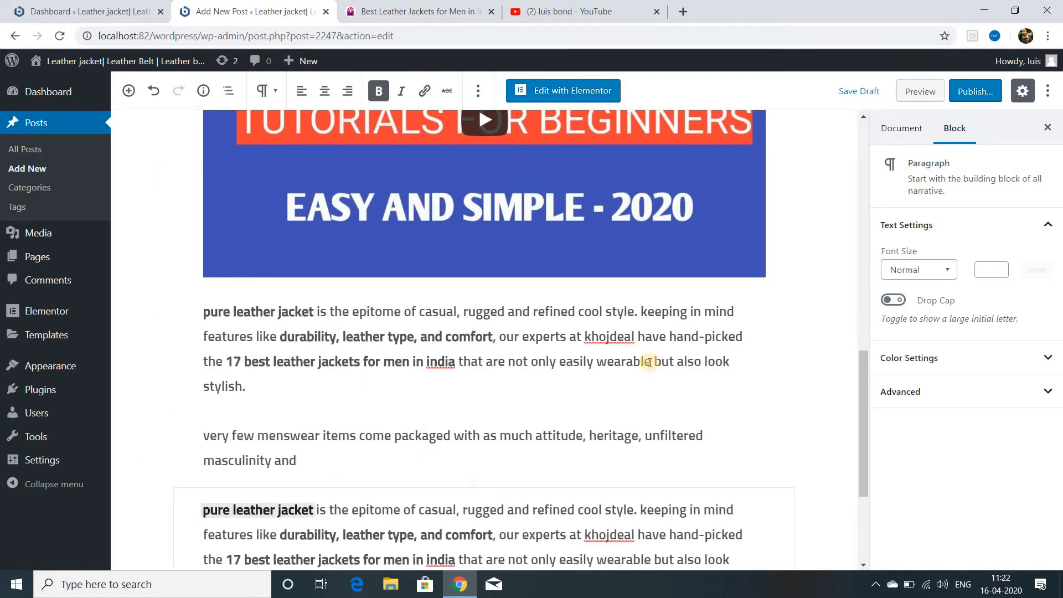
Turn on the drop cap for the second "pure leather jacket" paragraph and set its background color to pale cyan blue.
click(894, 300)
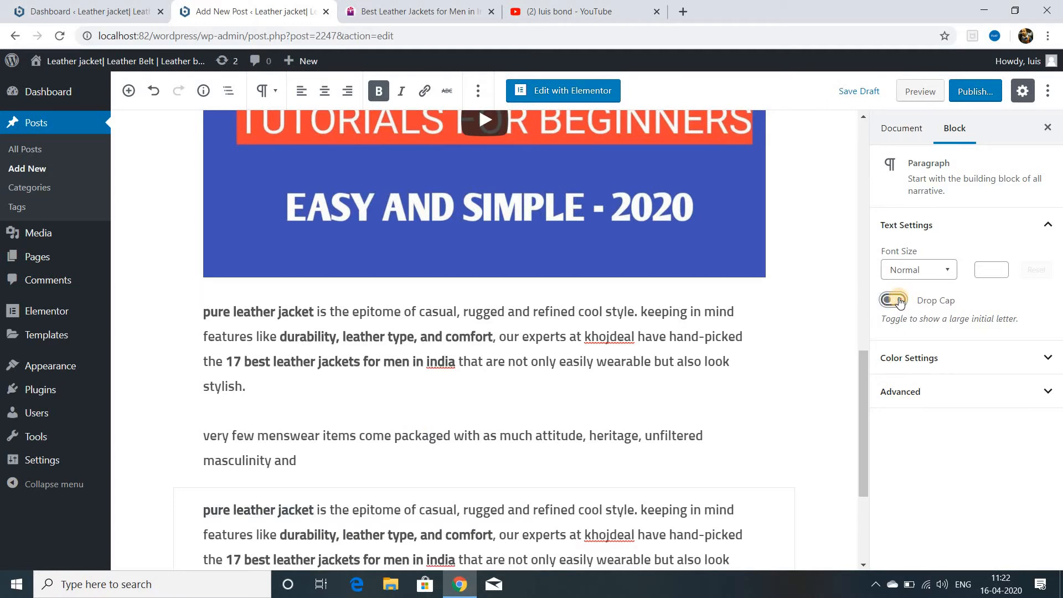
scroll(741, 321, up, 10)
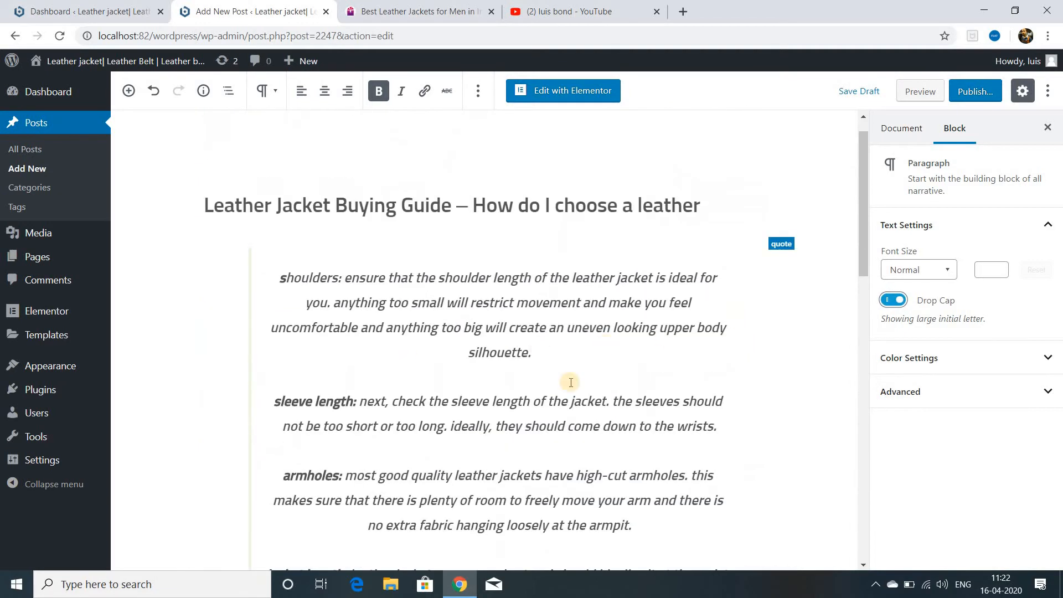
click(904, 363)
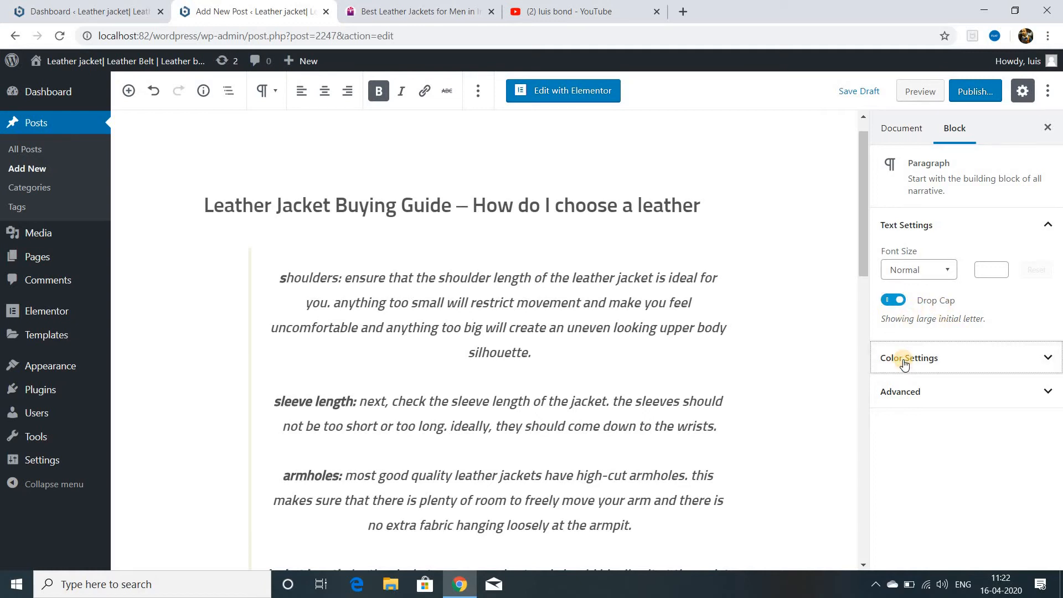
click(1051, 364)
click(921, 444)
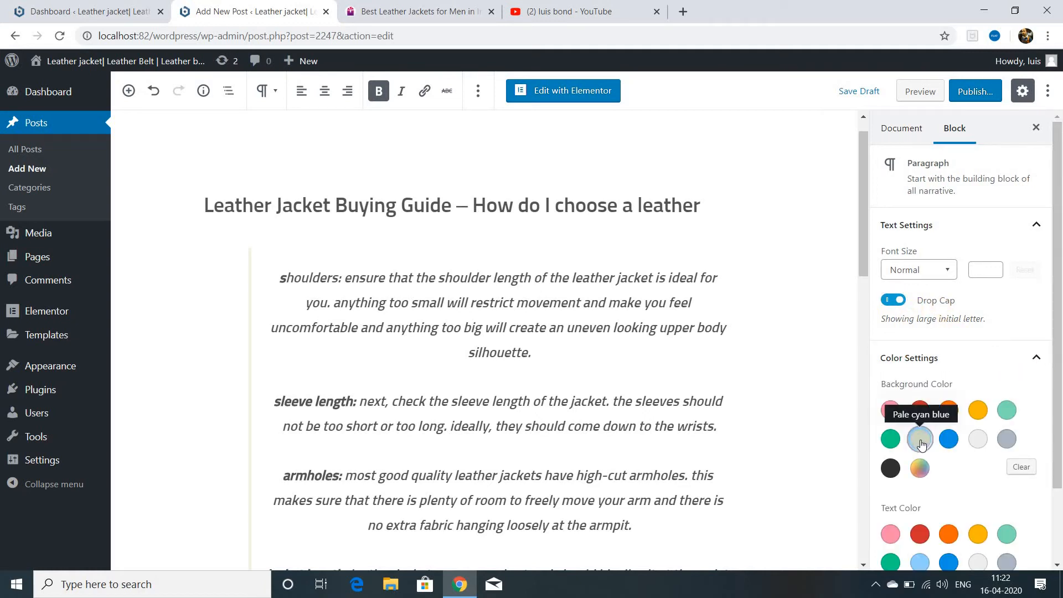
click(977, 440)
click(154, 91)
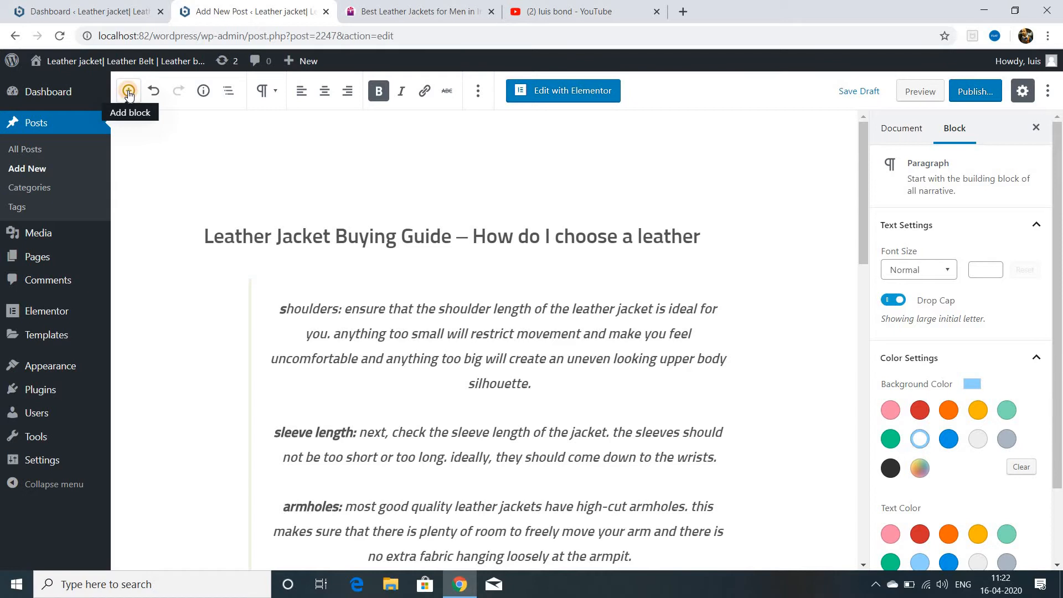
Browse the available block categories, examining the contents of Inline Elements and Common Blocks.
click(128, 92)
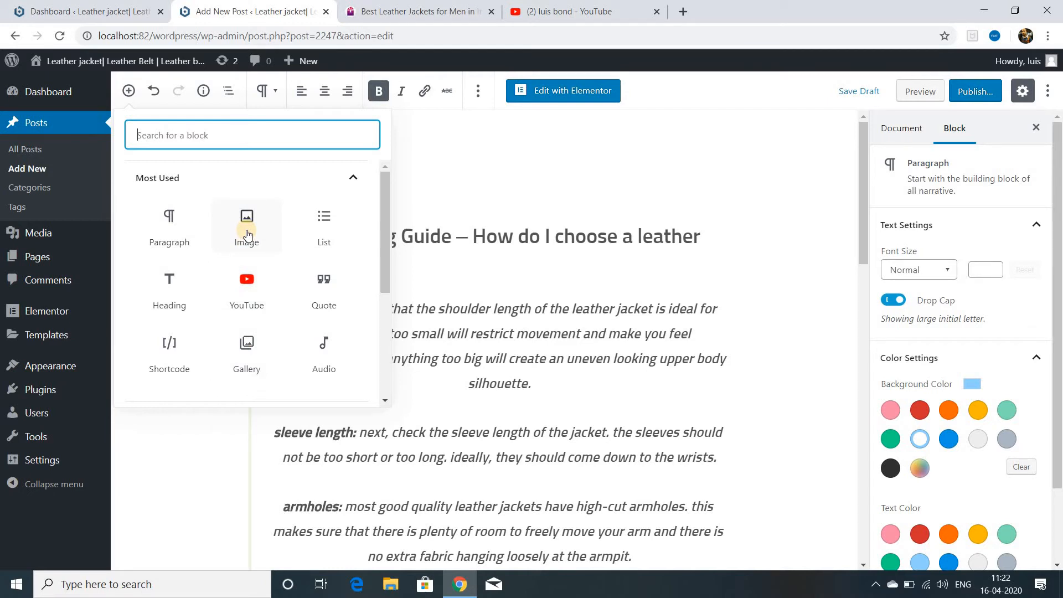
click(383, 401)
click(383, 400)
click(383, 401)
click(383, 401)
click(383, 401)
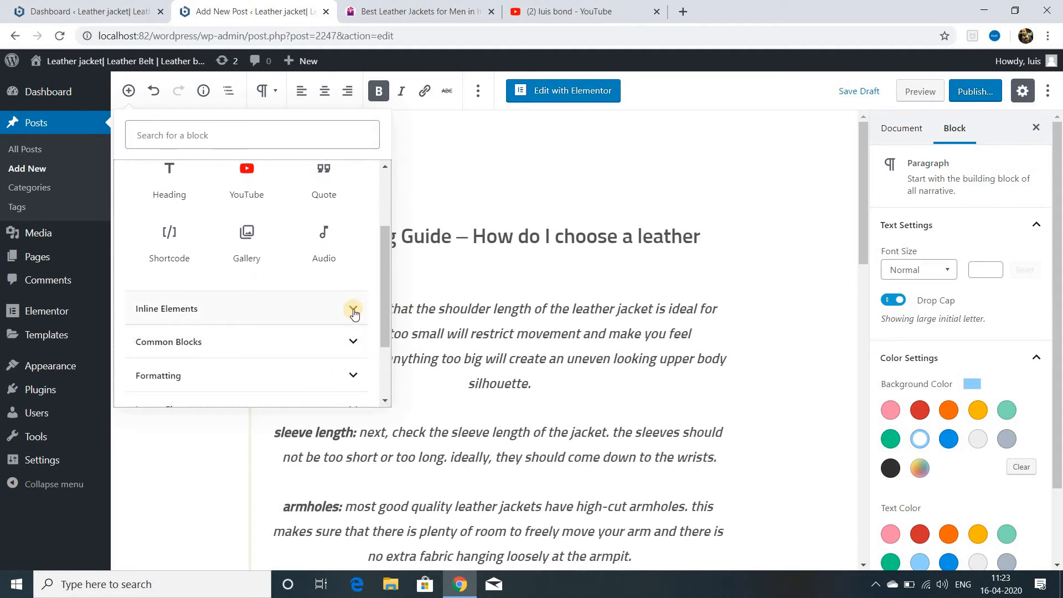
click(354, 311)
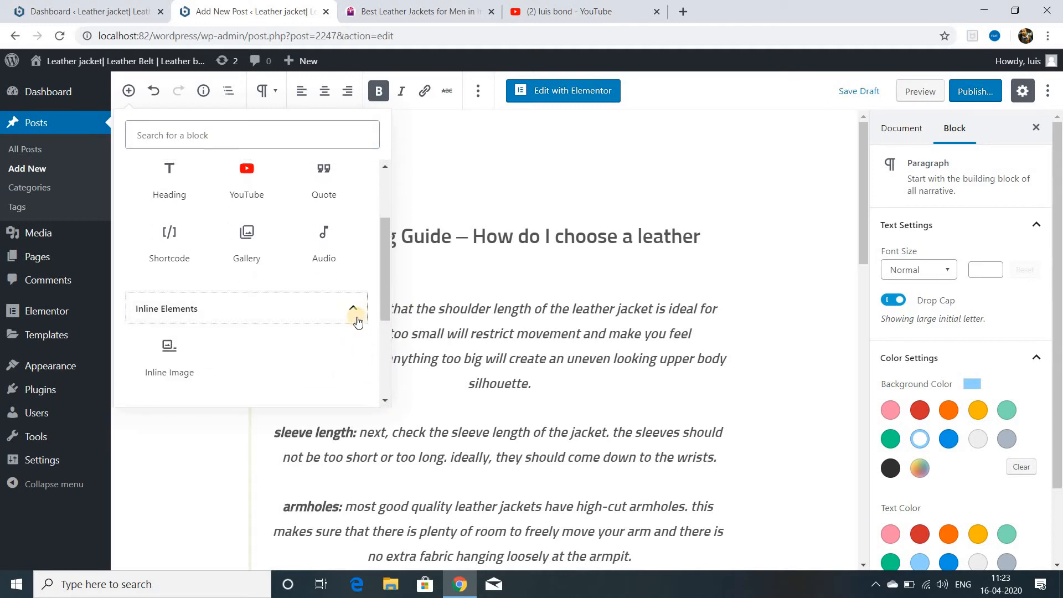
click(353, 309)
click(353, 342)
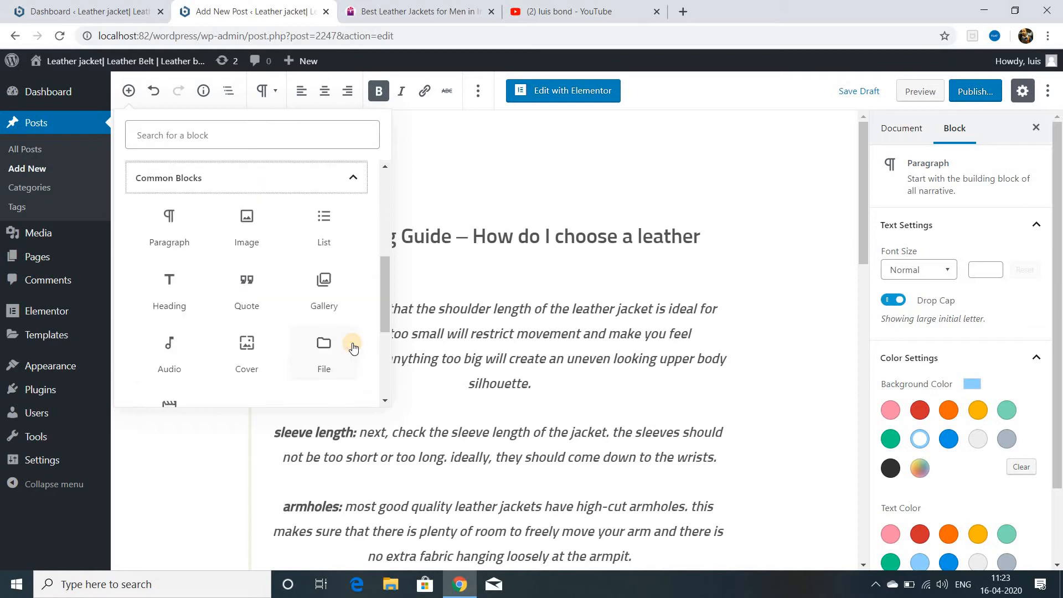
click(352, 179)
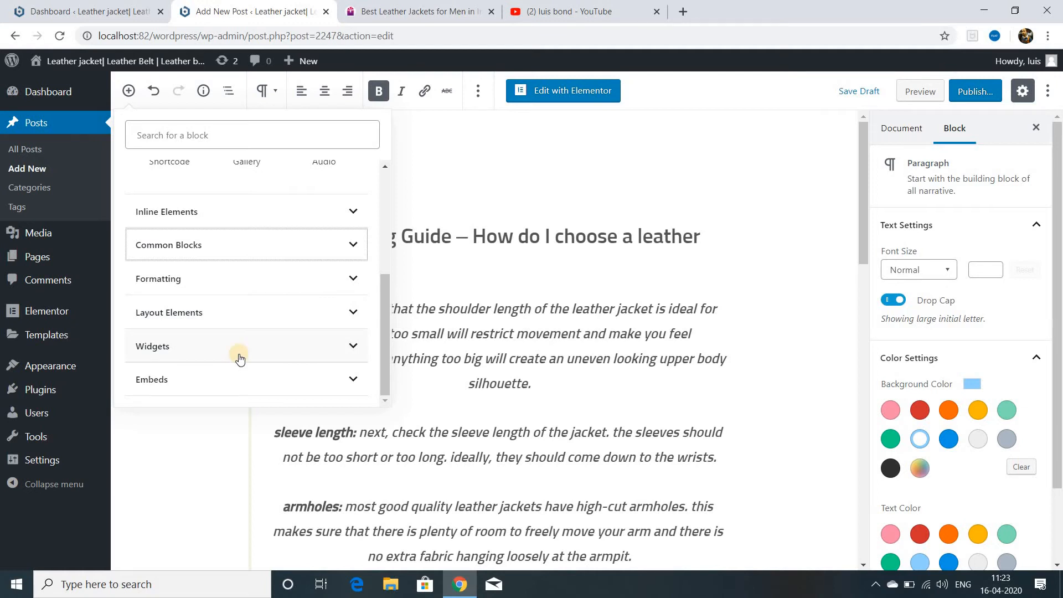
Insert the "ladies Leather jacket" image from the media library below the blue paragraph, right-aligned, and resize it to 372 × 209.
scroll(248, 350, up, 4)
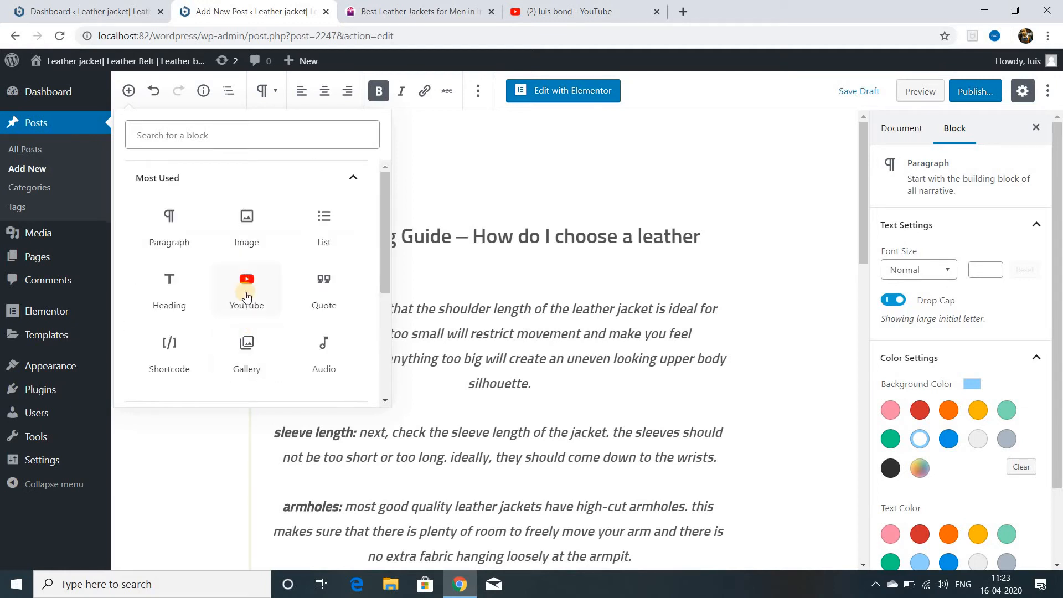
click(249, 229)
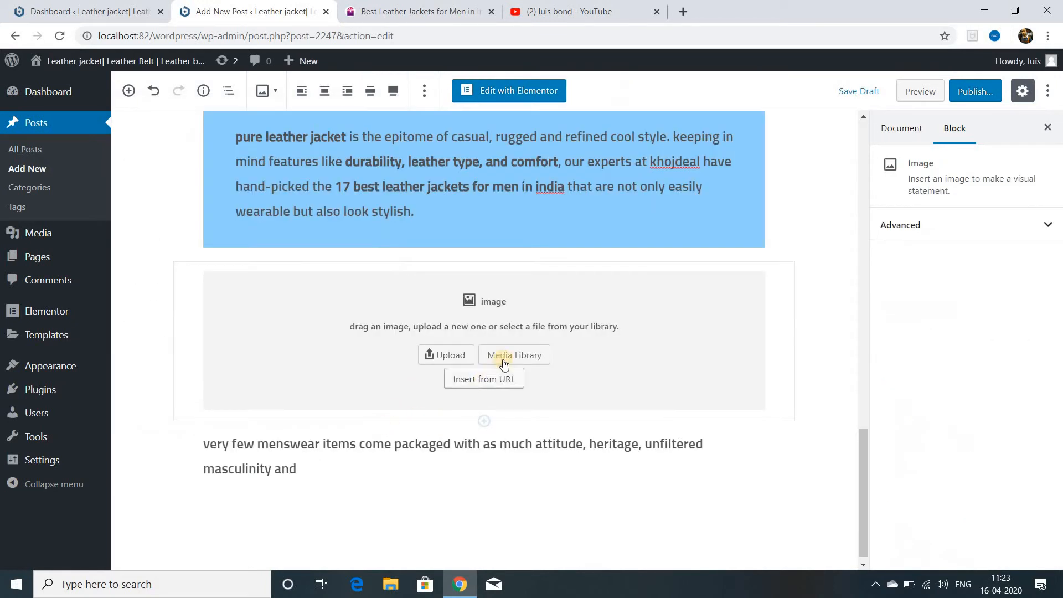
click(508, 355)
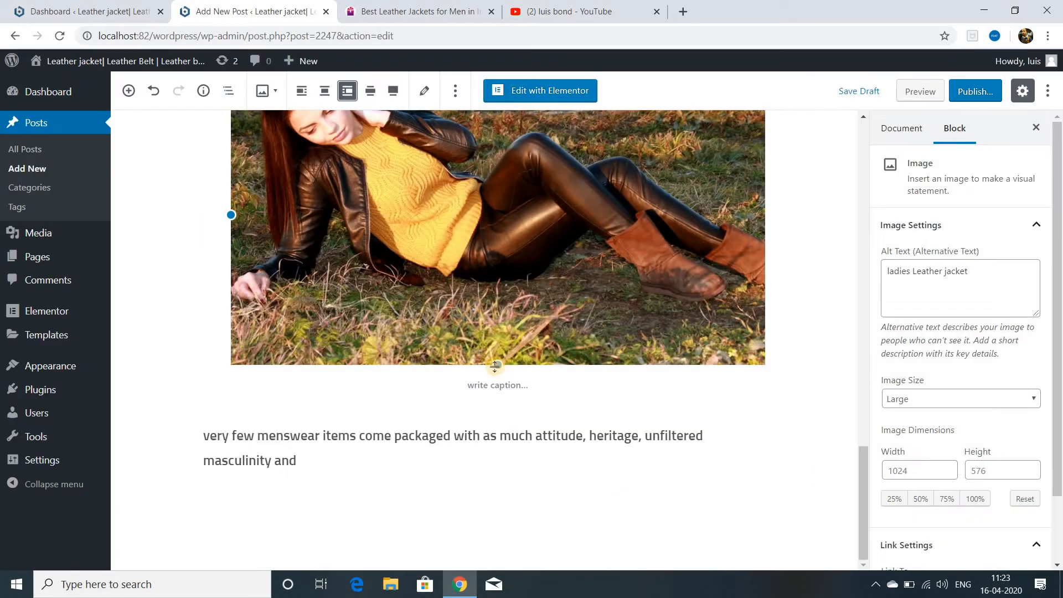
drag(504, 342, 539, 211)
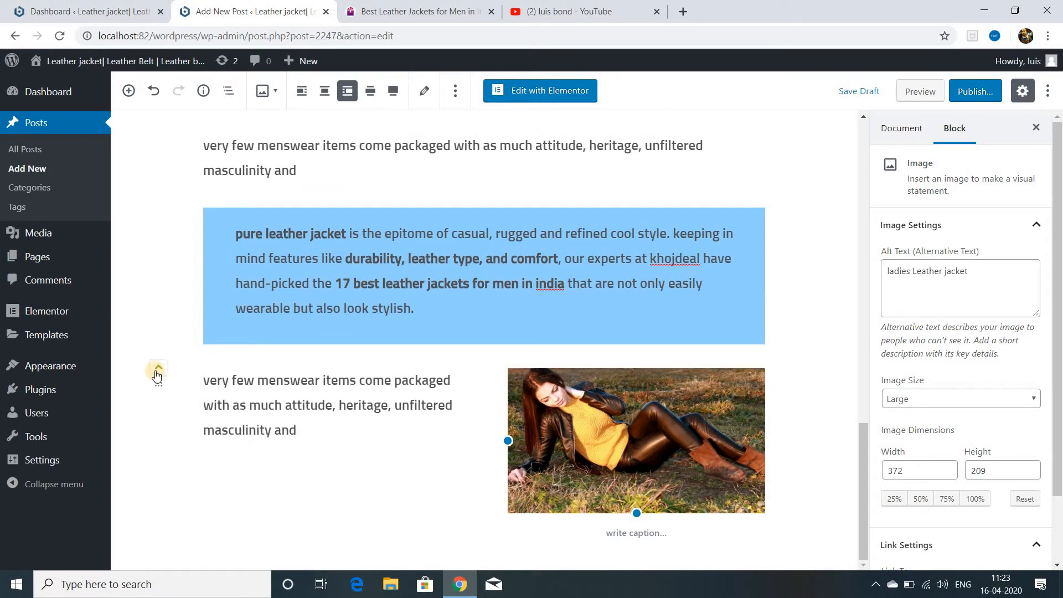
Reorder the image and paragraph blocks so the ladies jacket image sits beside the unshaded "pure leather jacket" paragraph below the video.
click(158, 369)
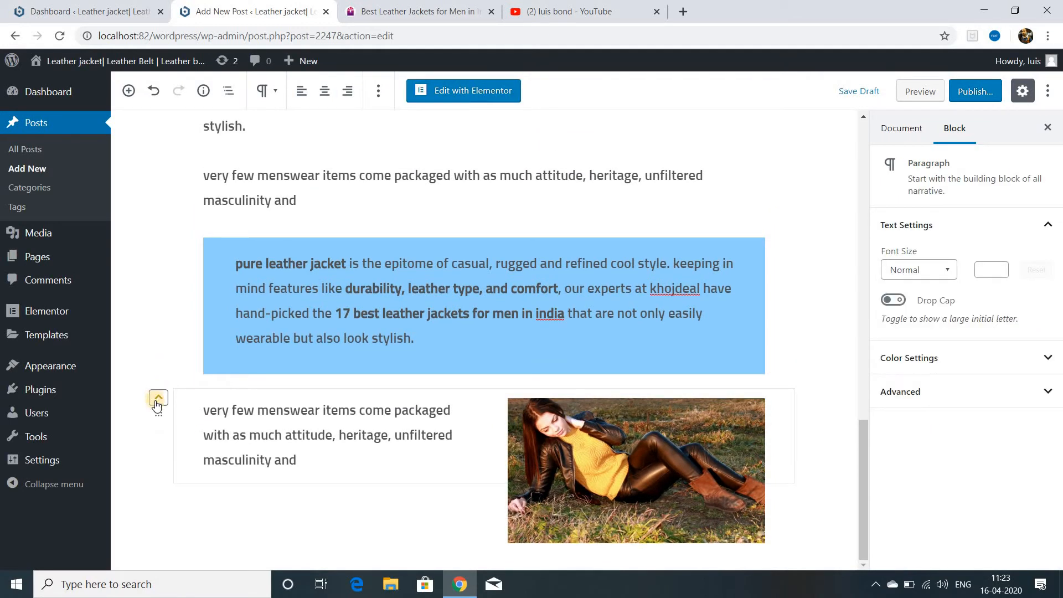
click(158, 399)
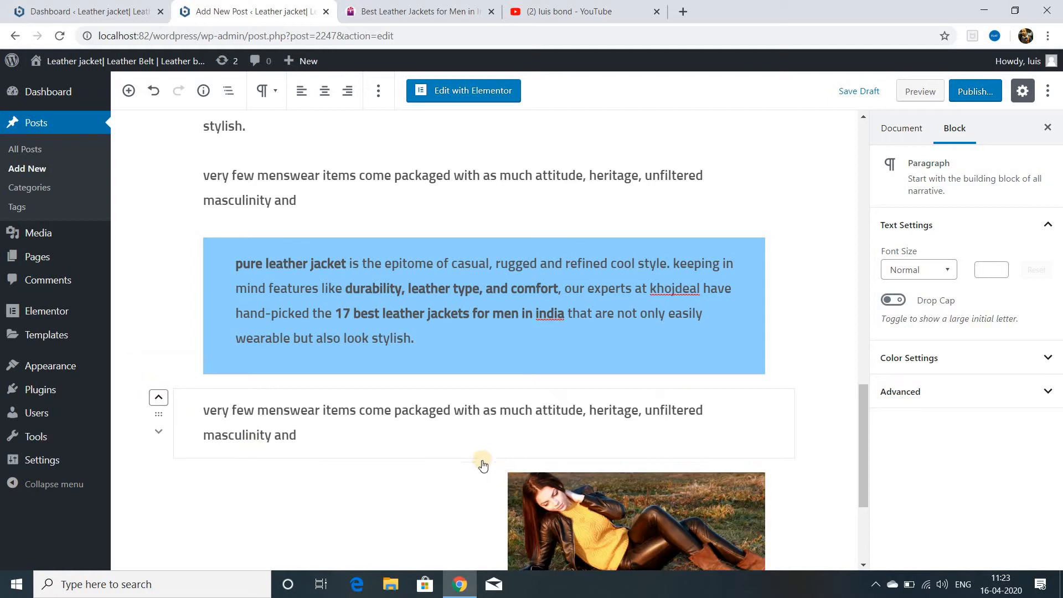
click(158, 430)
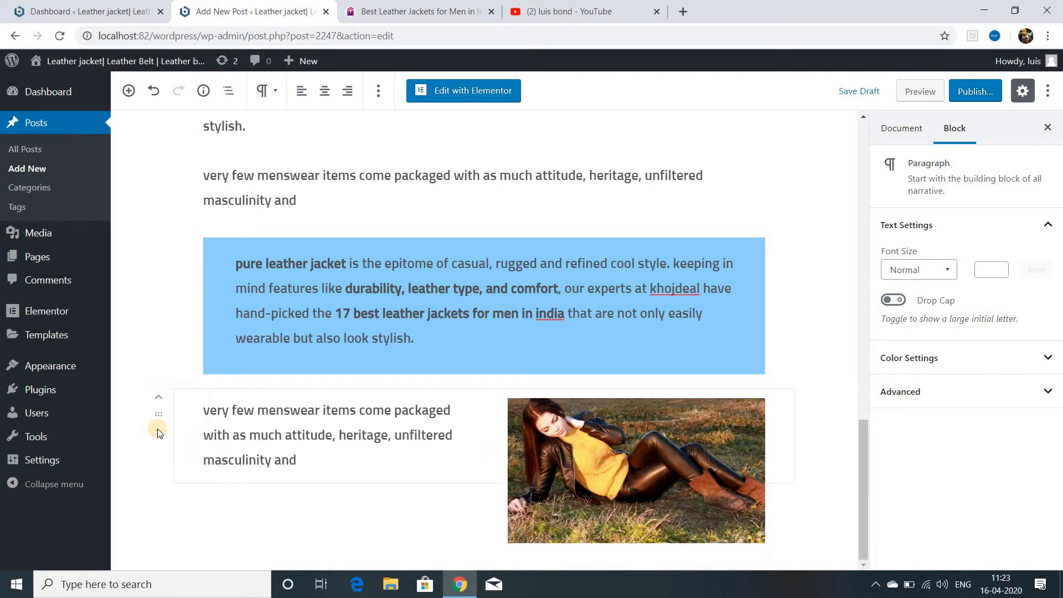
click(159, 397)
click(159, 398)
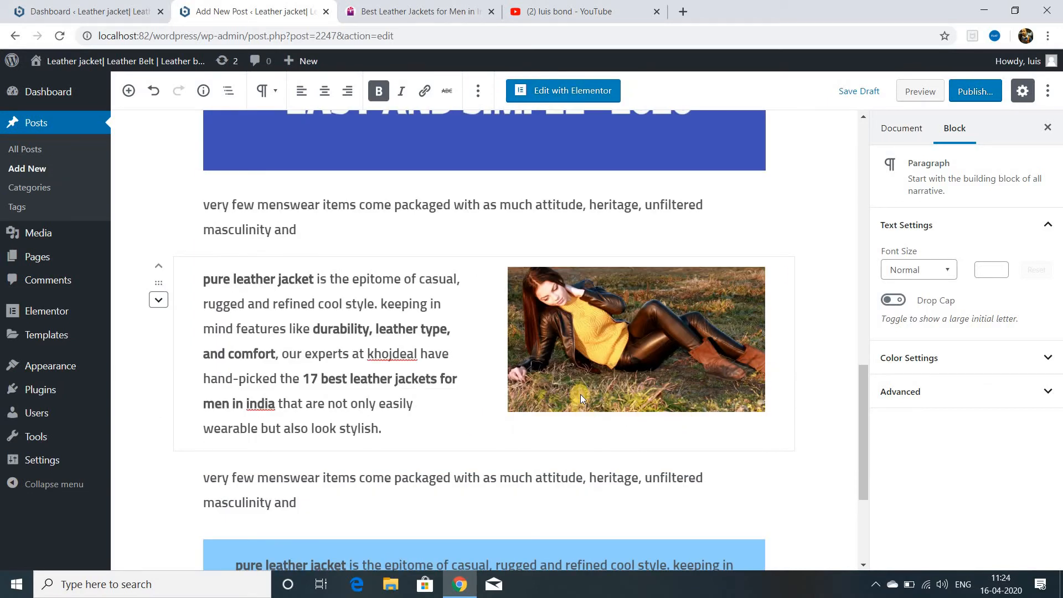
Enlarge the ladies jacket image to 463 × 260 and publish the leather jacket buying guide post.
click(643, 387)
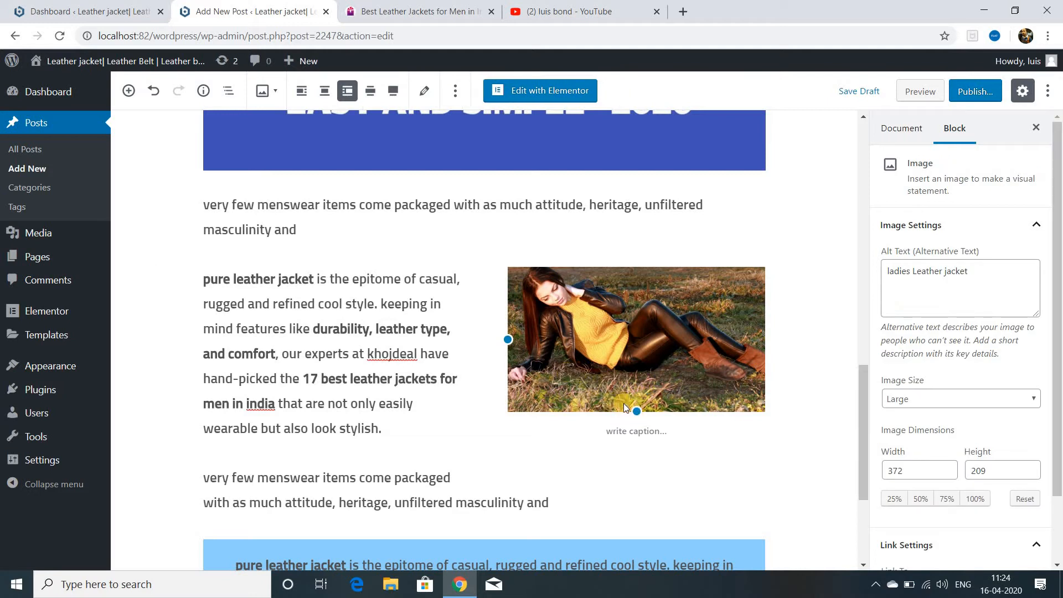
drag(635, 412, 627, 449)
scroll(576, 382, down, 3)
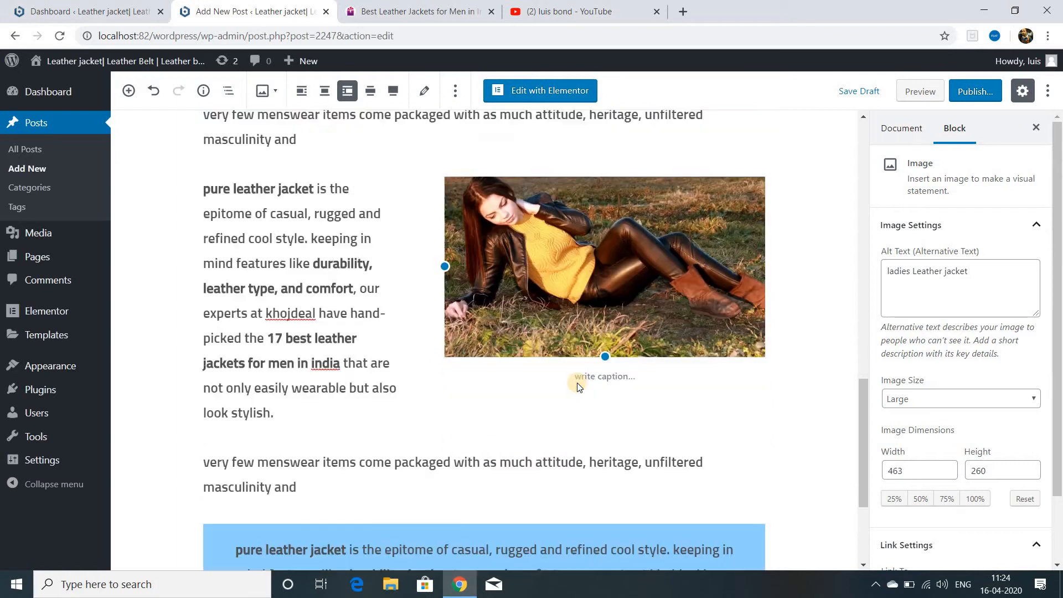
scroll(560, 410, up, 10)
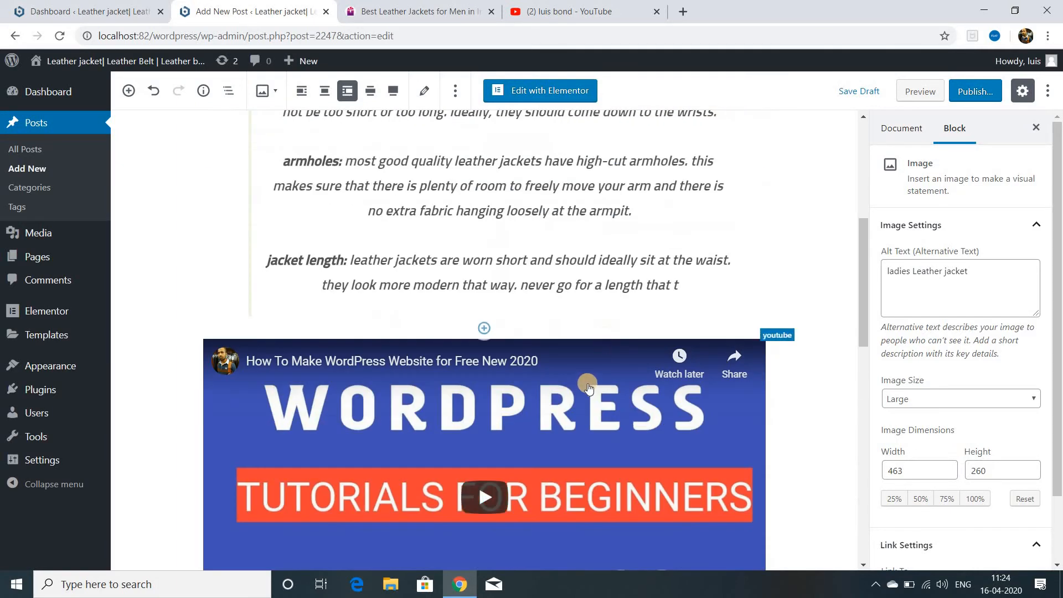
click(963, 94)
click(964, 94)
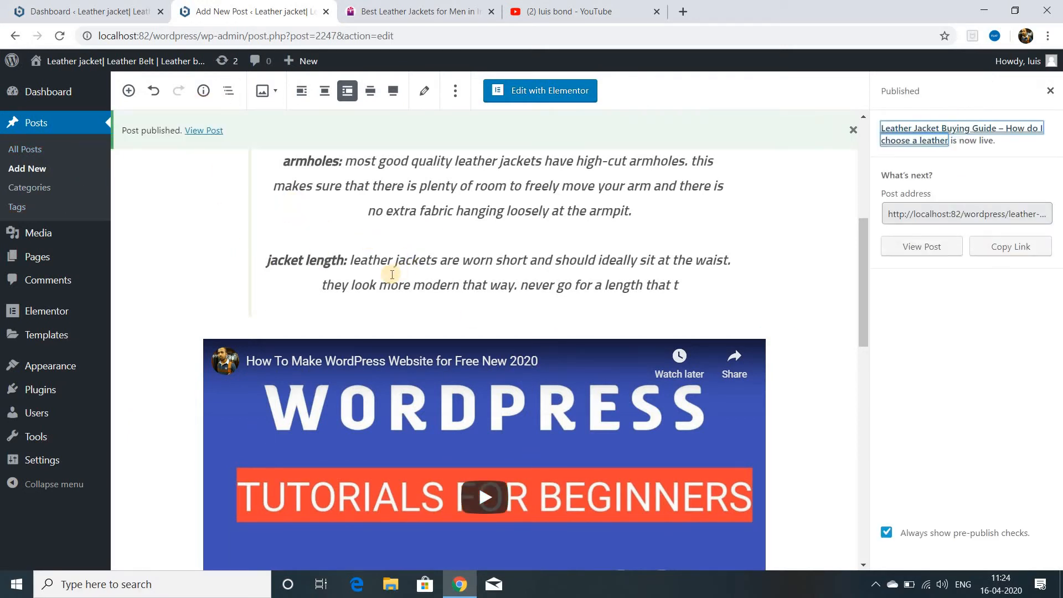
View the published buying guide post, examine its content from title to comment form, and open the site's navigation menu.
scroll(393, 274, up, 4)
scroll(392, 274, up, 1)
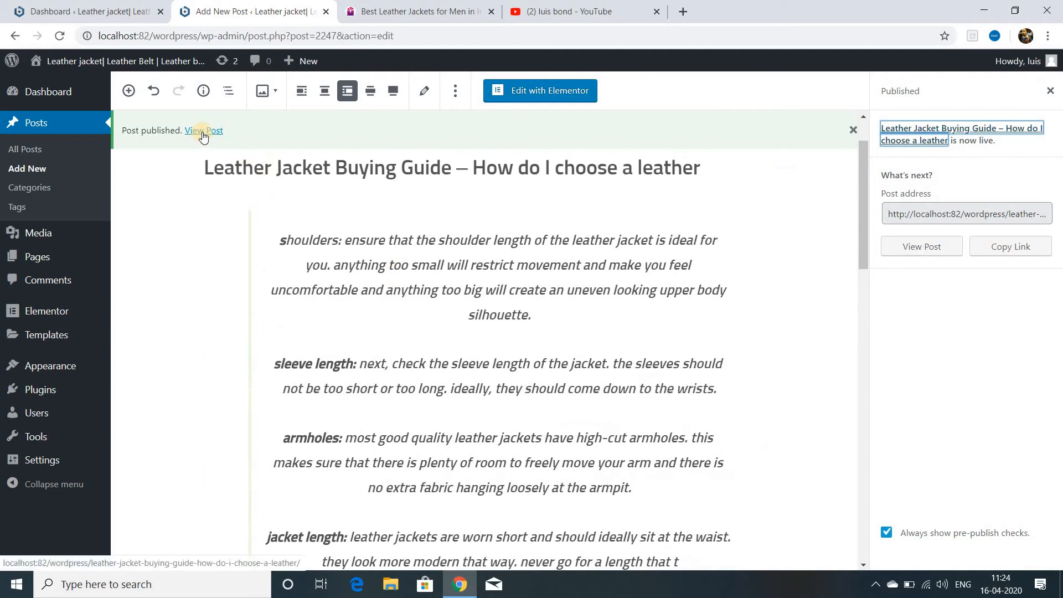
click(203, 131)
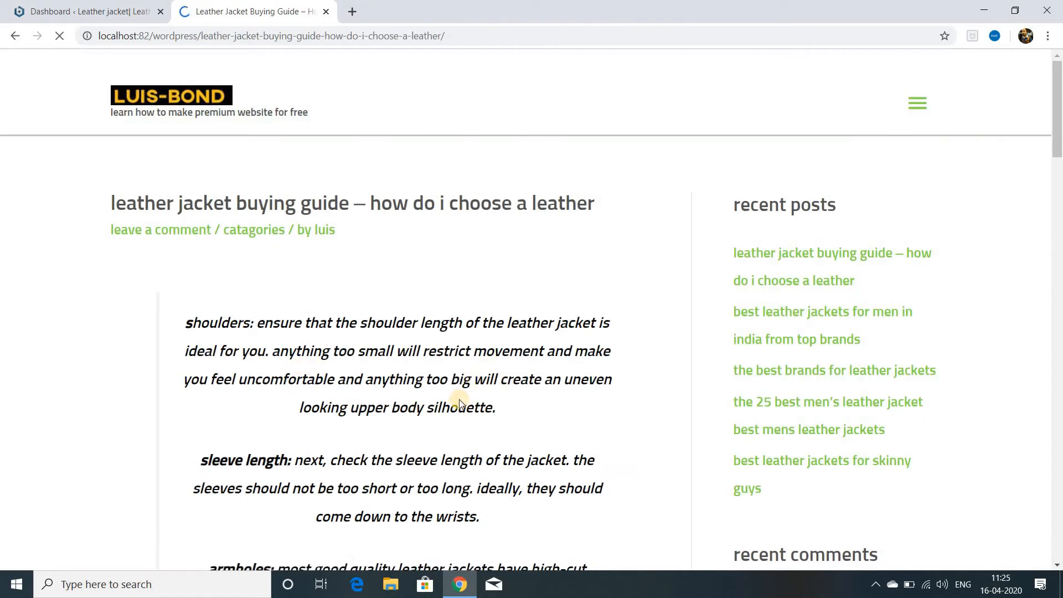
scroll(460, 402, down, 10)
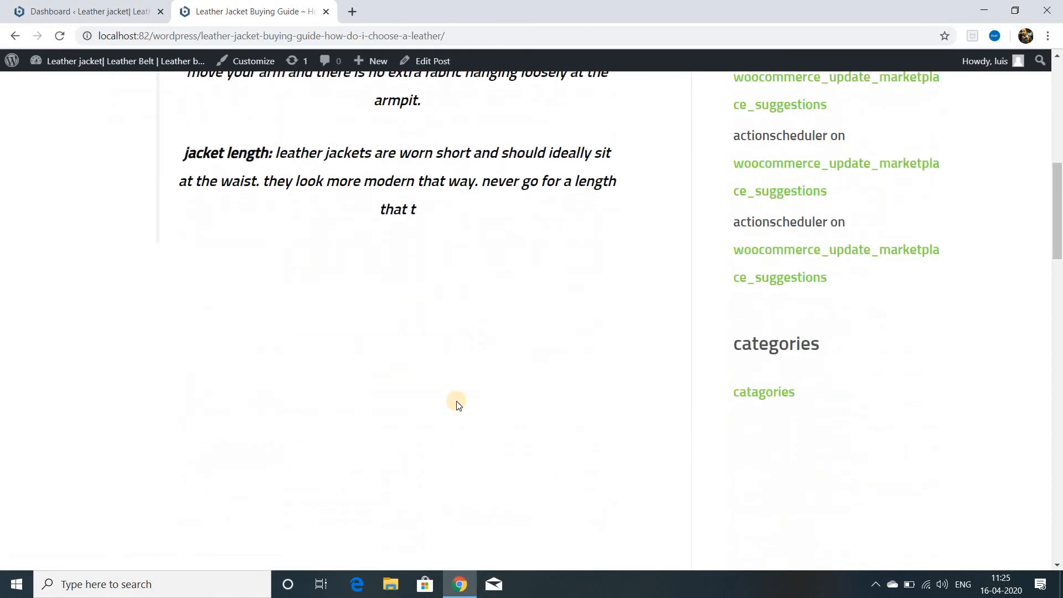
scroll(457, 404, down, 12)
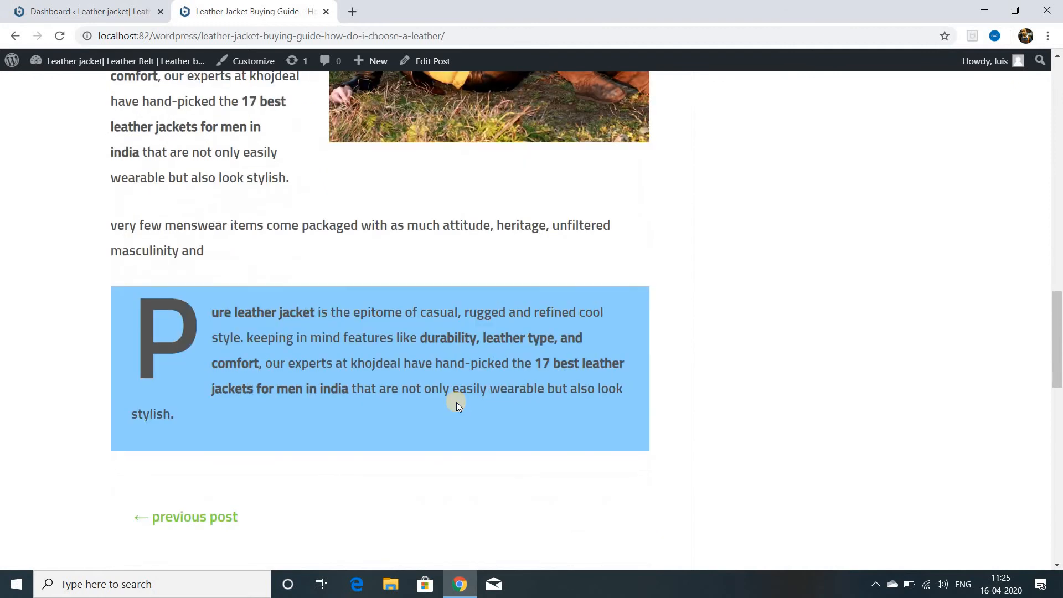
scroll(457, 405, down, 4)
scroll(457, 402, up, 20)
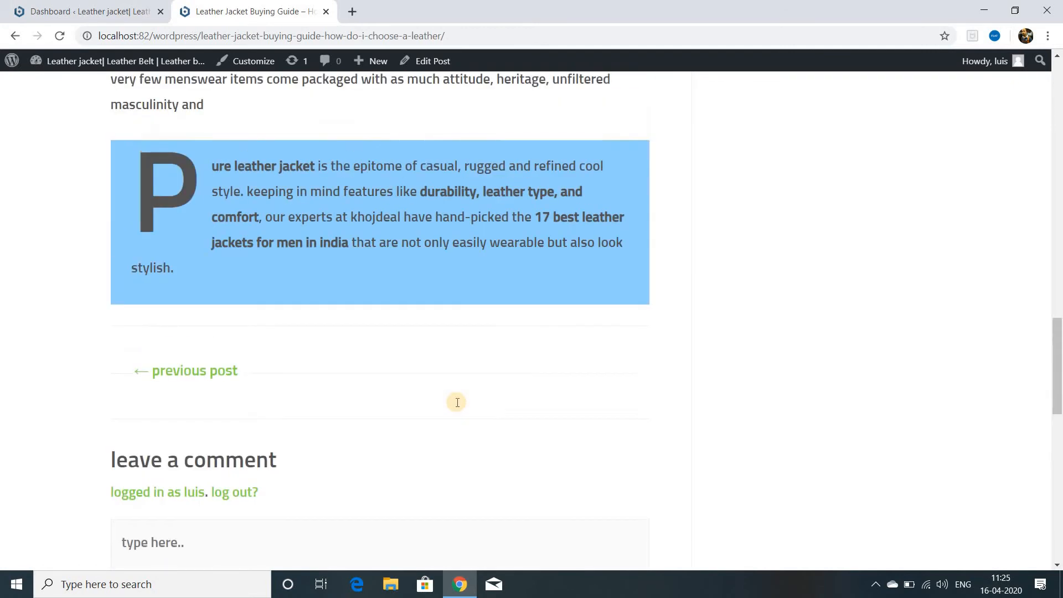
scroll(457, 403, down, 7)
scroll(457, 403, down, 12)
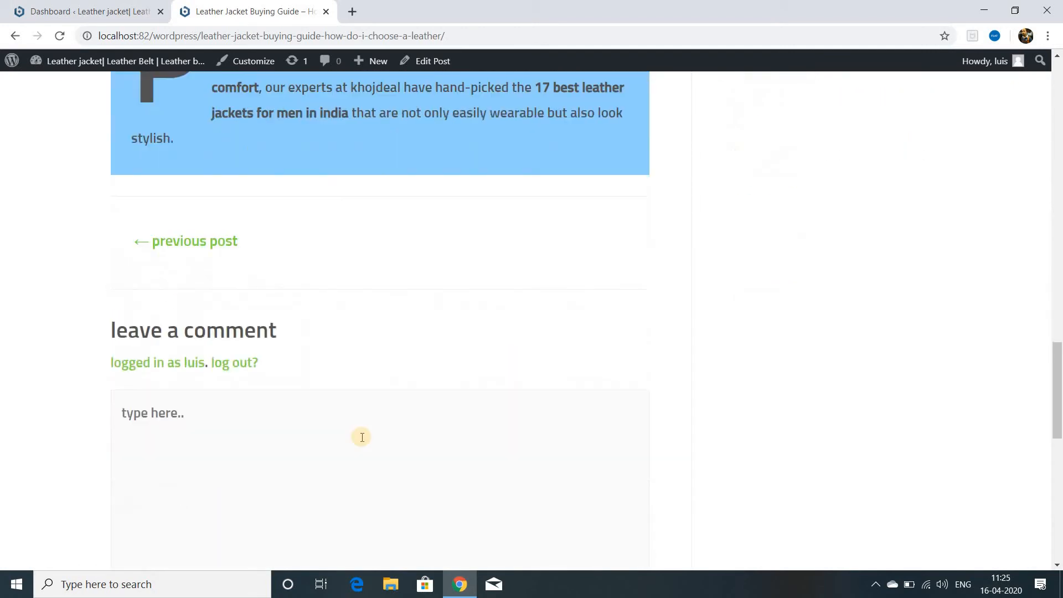
scroll(277, 428, down, 4)
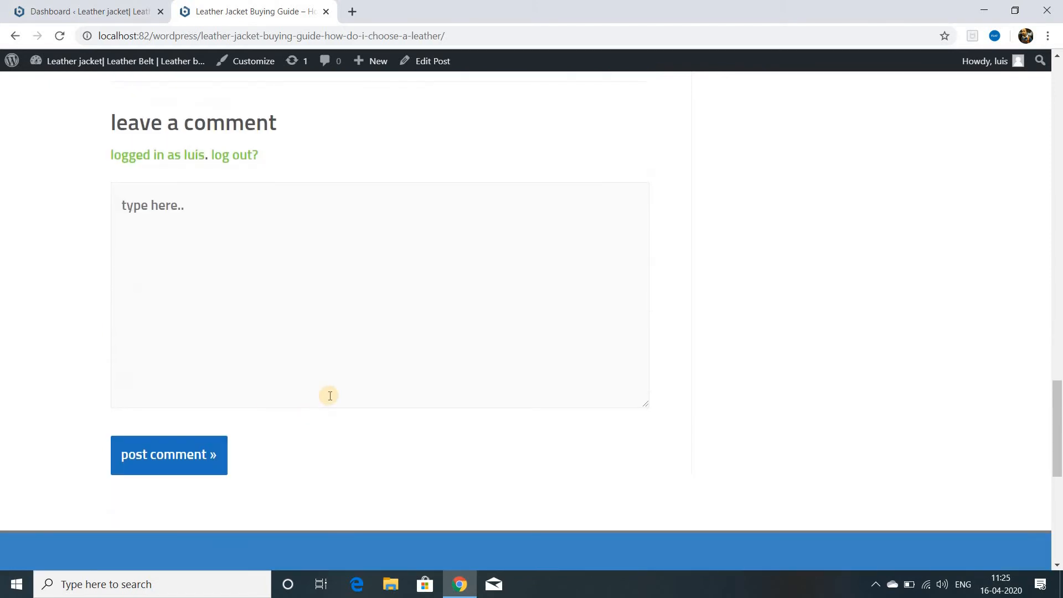
scroll(332, 388, up, 18)
scroll(336, 382, up, 8)
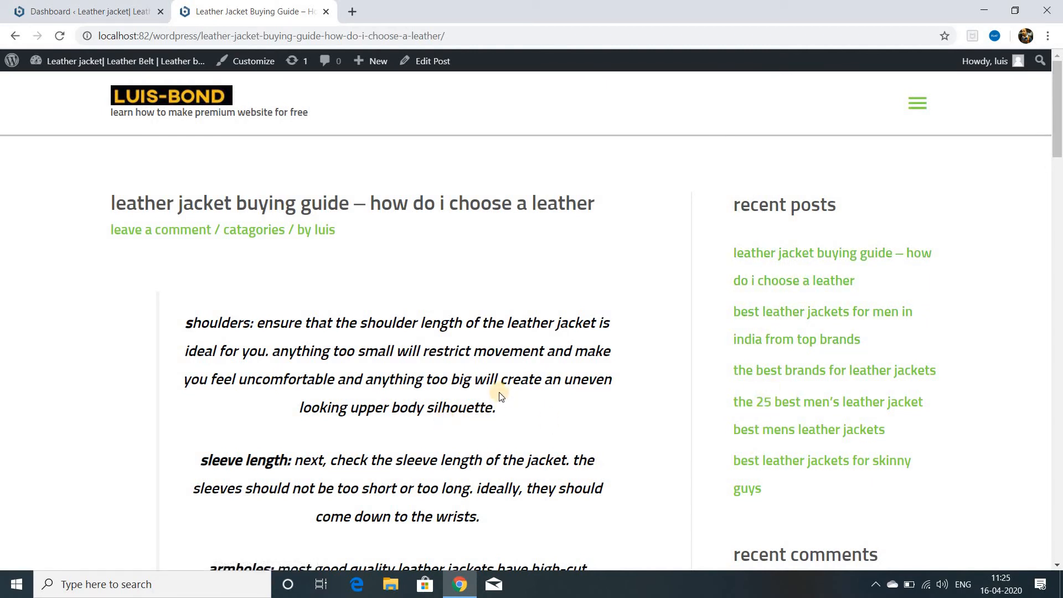
click(918, 111)
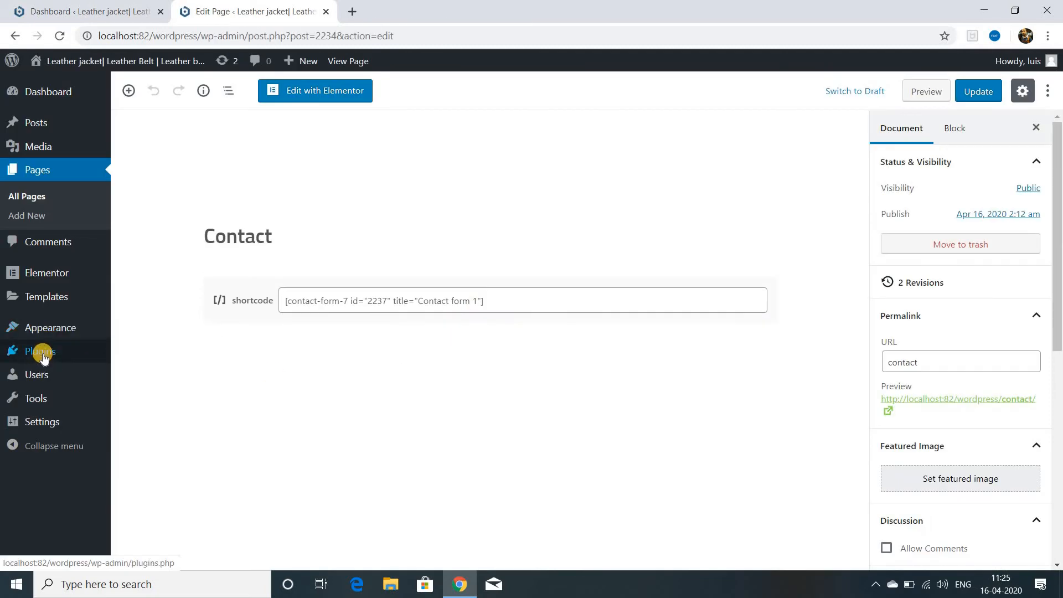
Find the Contact Form 7 plugin by searching for "contact form 7", and install and activate it.
mouse_move(52, 351)
click(146, 376)
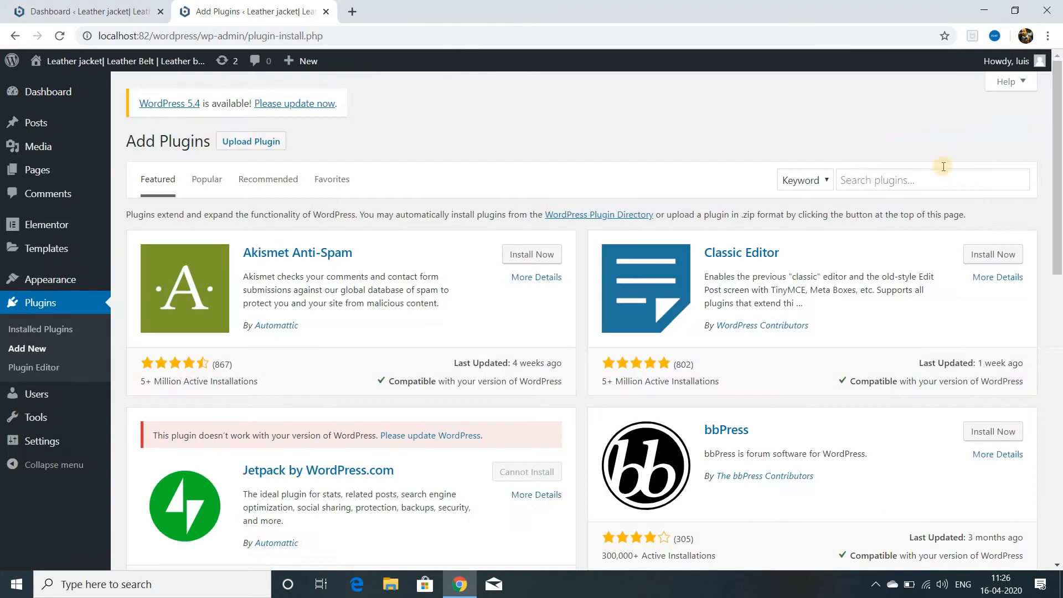
click(872, 179)
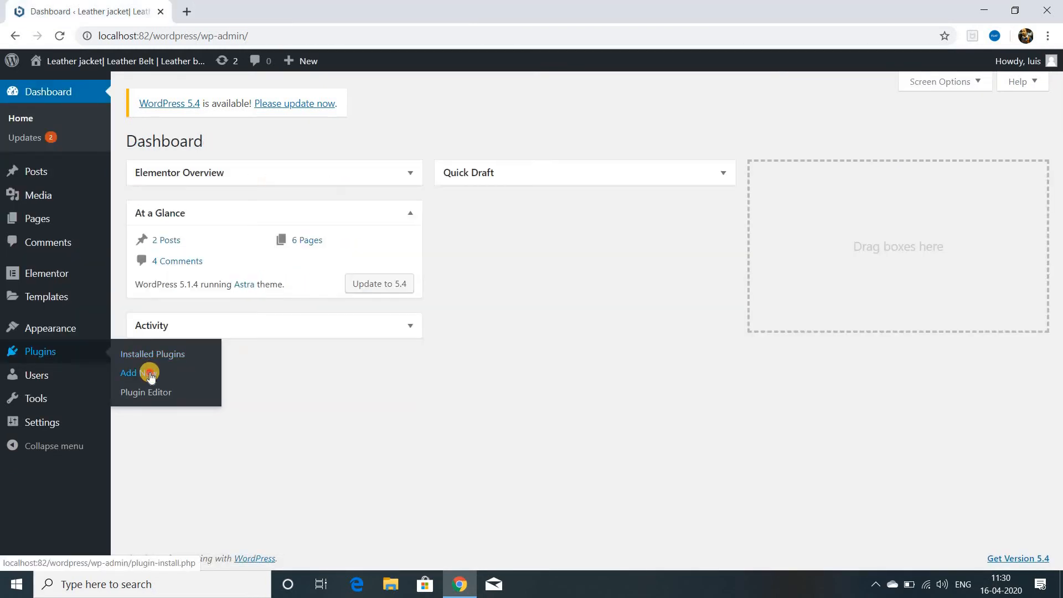
click(150, 374)
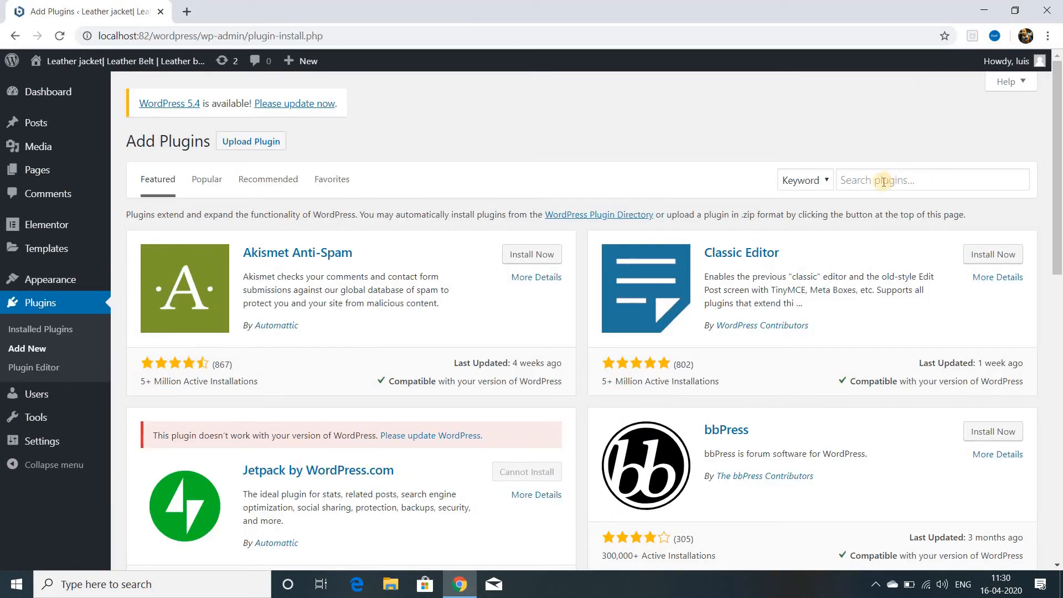
click(886, 179)
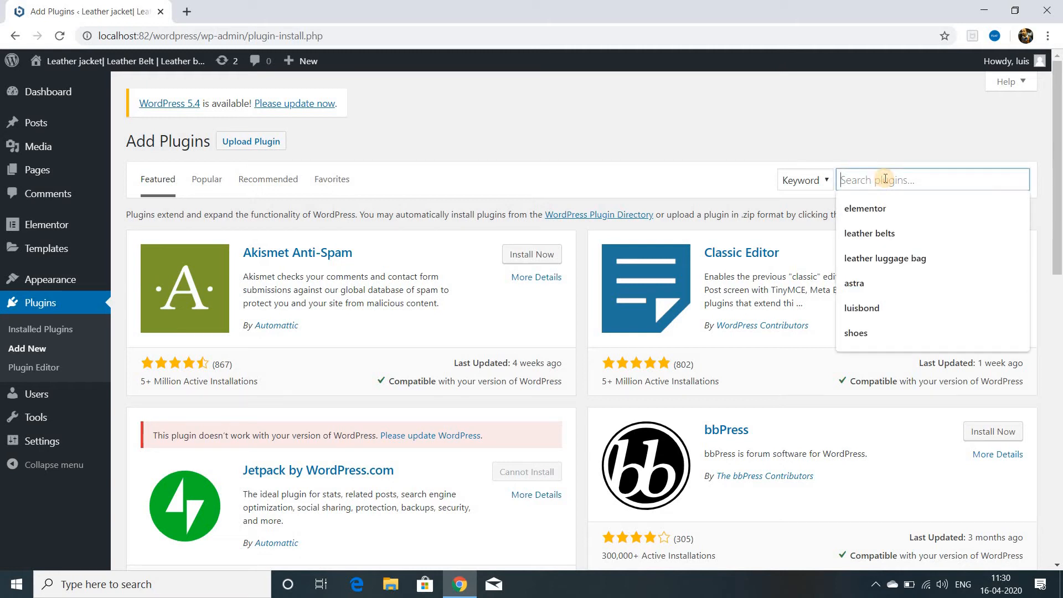
text(contact form 7)
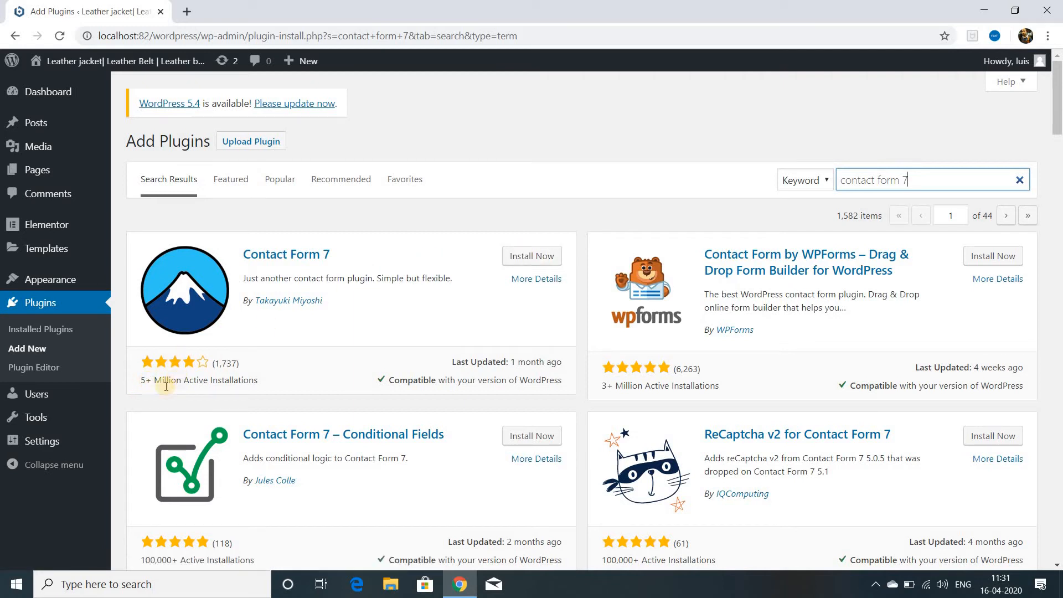
click(525, 260)
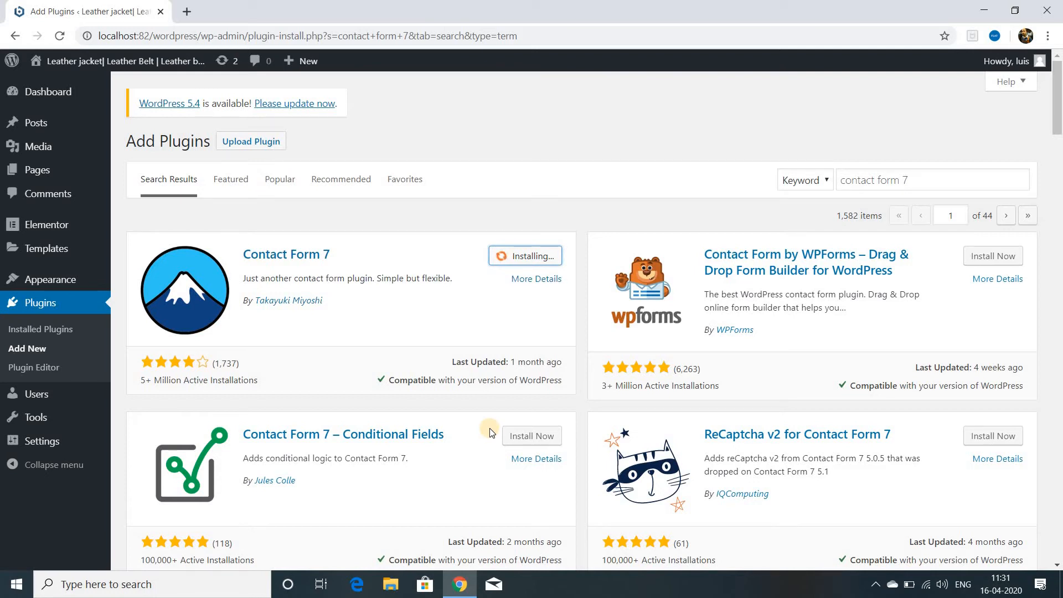
click(540, 259)
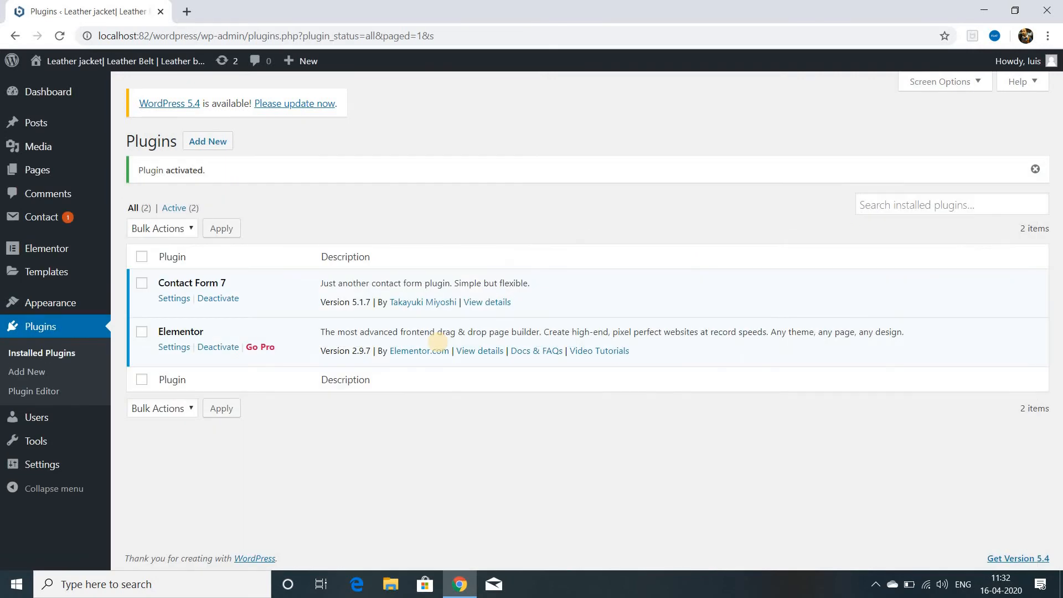
Open Contact form 1 for editing, review its form template and mail settings, and save the form.
mouse_move(50, 223)
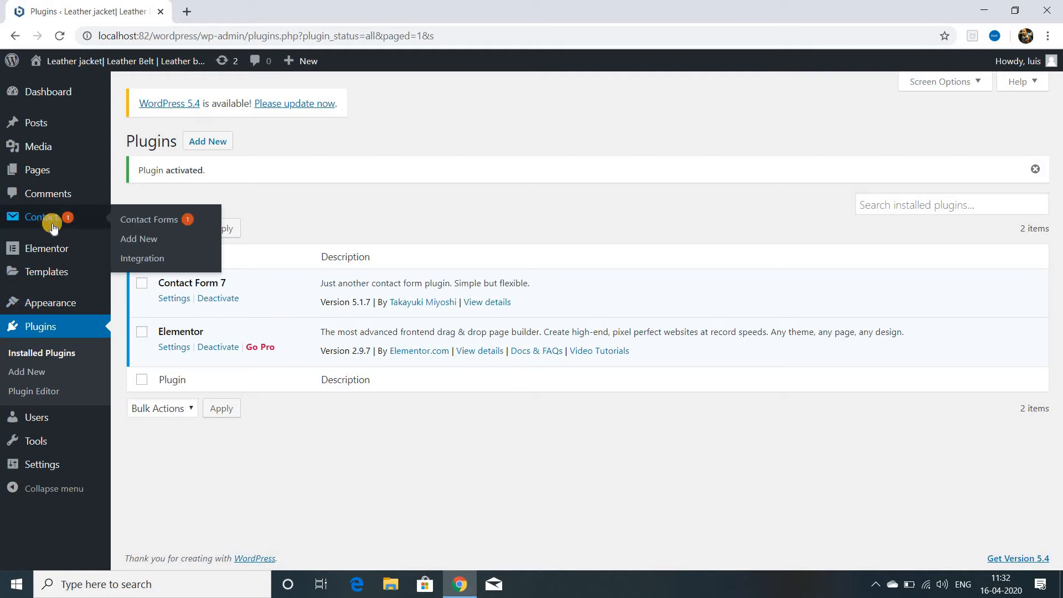
click(159, 224)
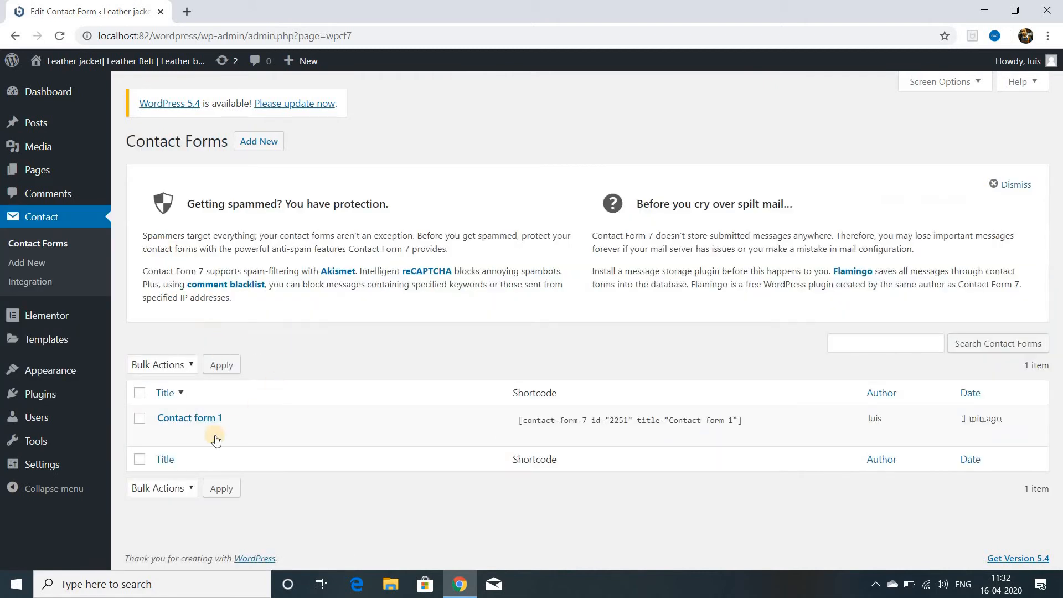
click(163, 434)
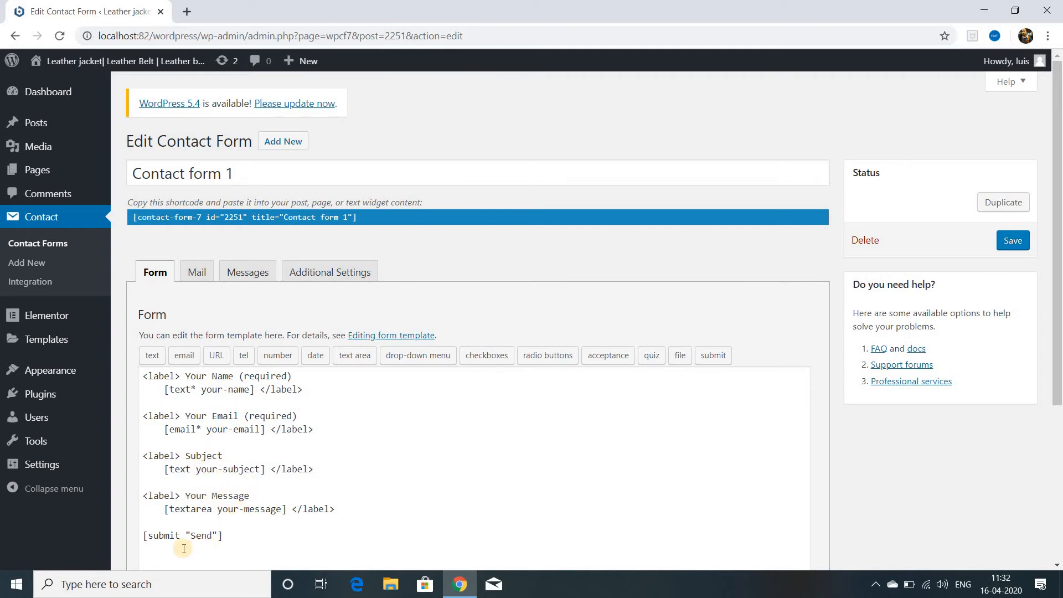
click(199, 276)
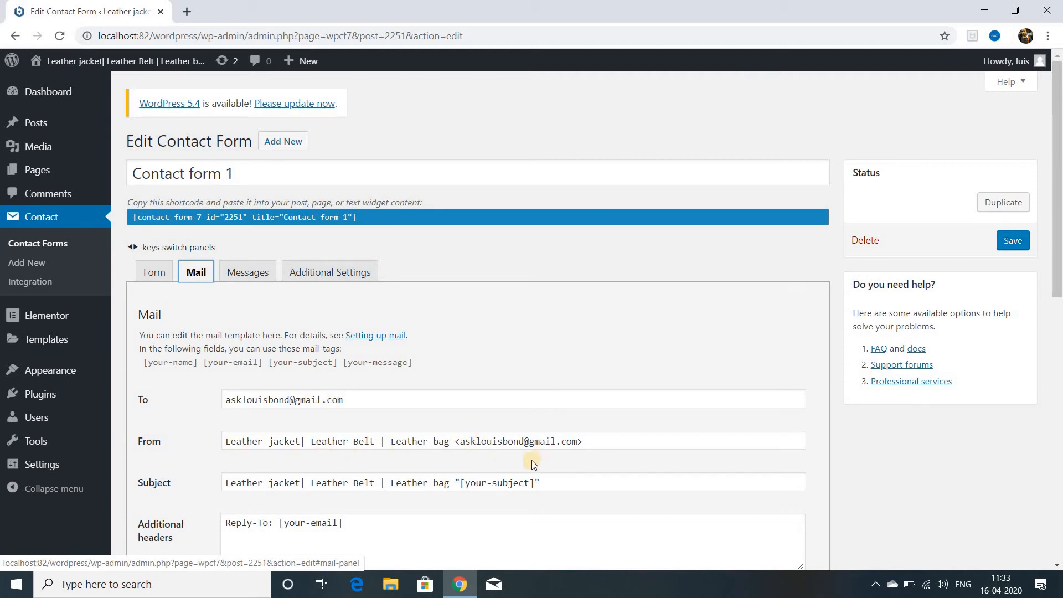
scroll(495, 466, down, 2)
scroll(495, 466, down, 7)
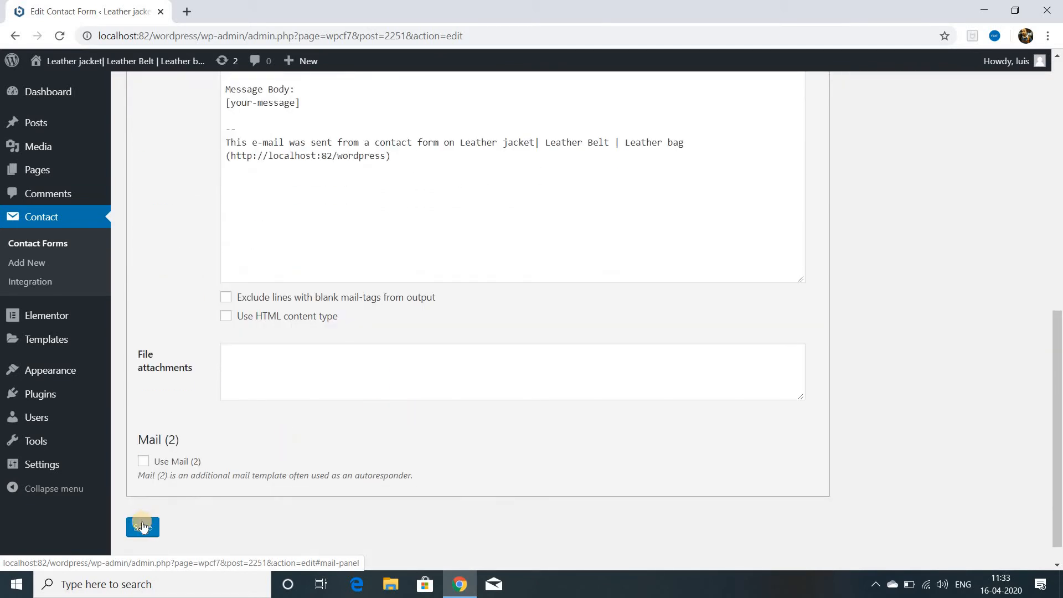
click(142, 531)
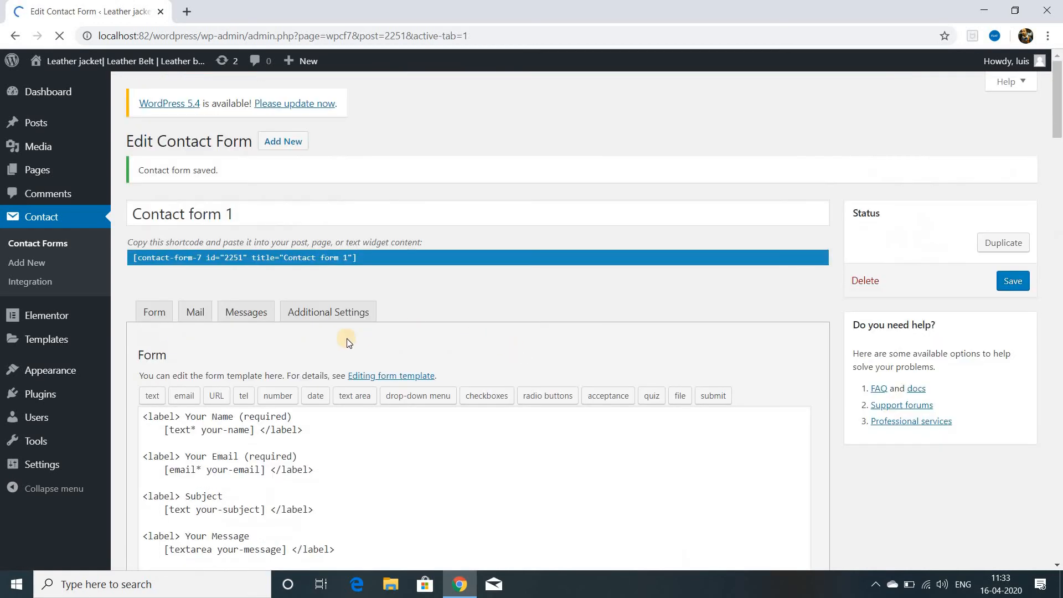
Review the Messages and Additional Settings of Contact form 1, and duplicate the form.
click(247, 311)
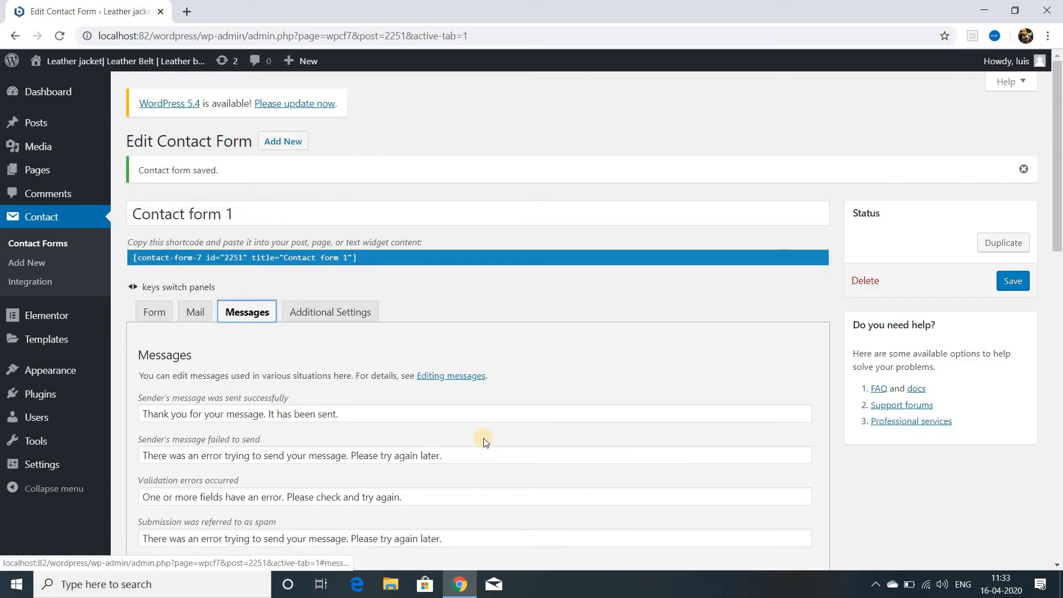
scroll(484, 441, down, 3)
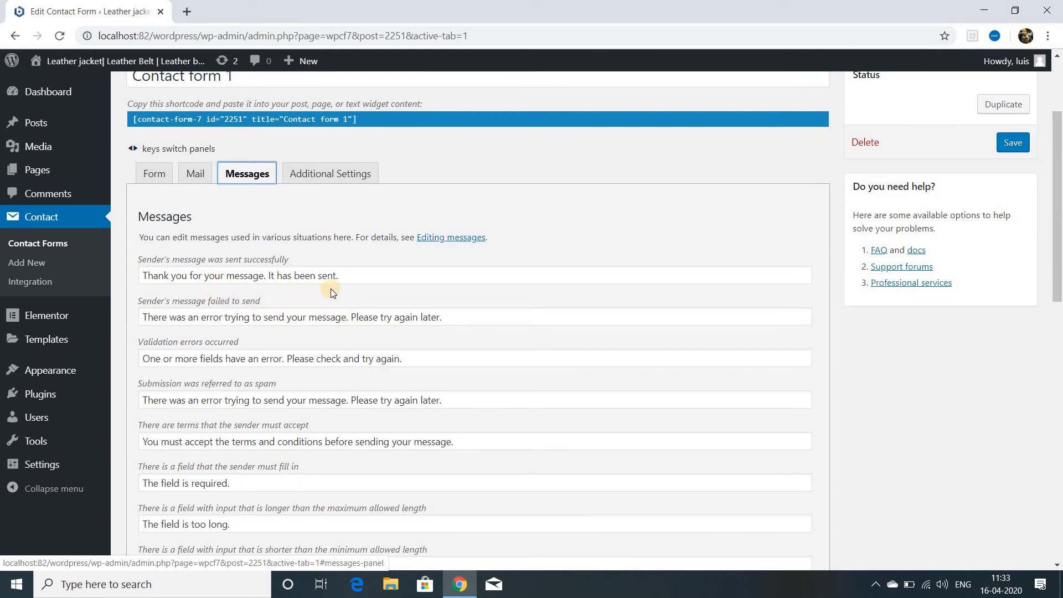
scroll(288, 404, down, 4)
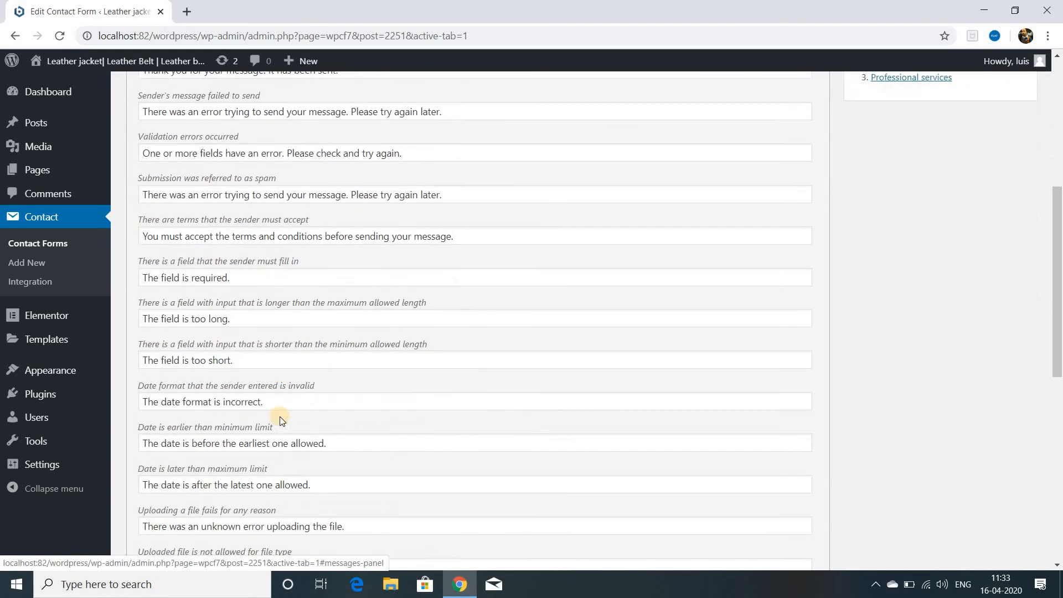
scroll(288, 426, up, 7)
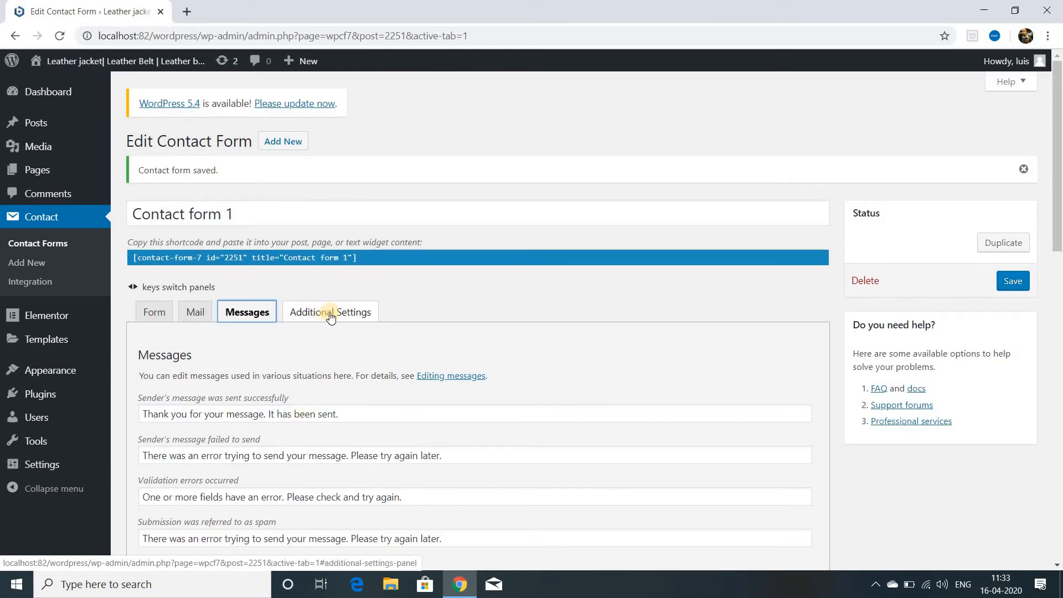
click(329, 319)
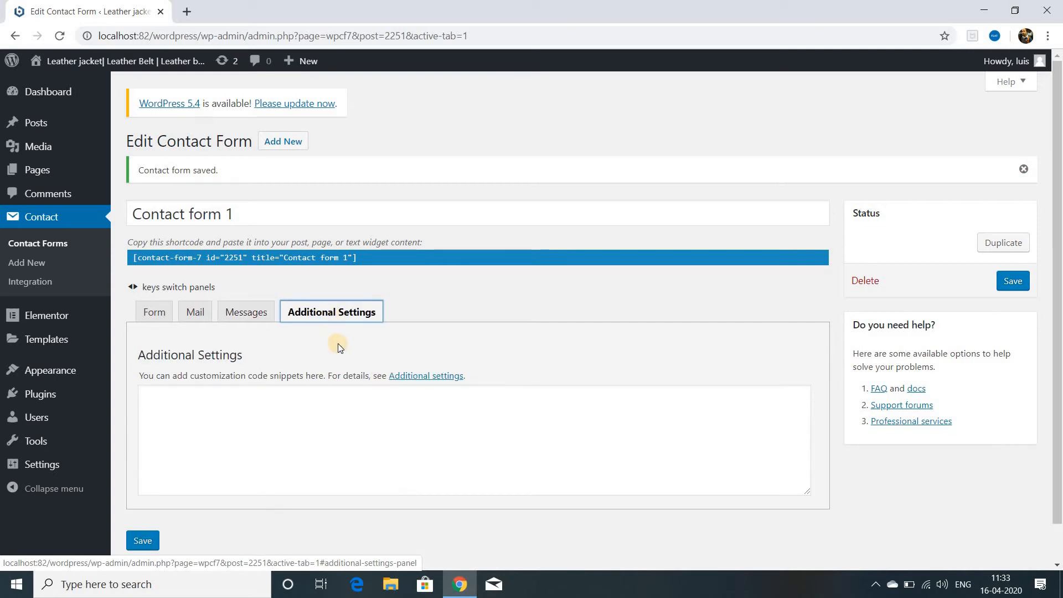
scroll(249, 421, down, 1)
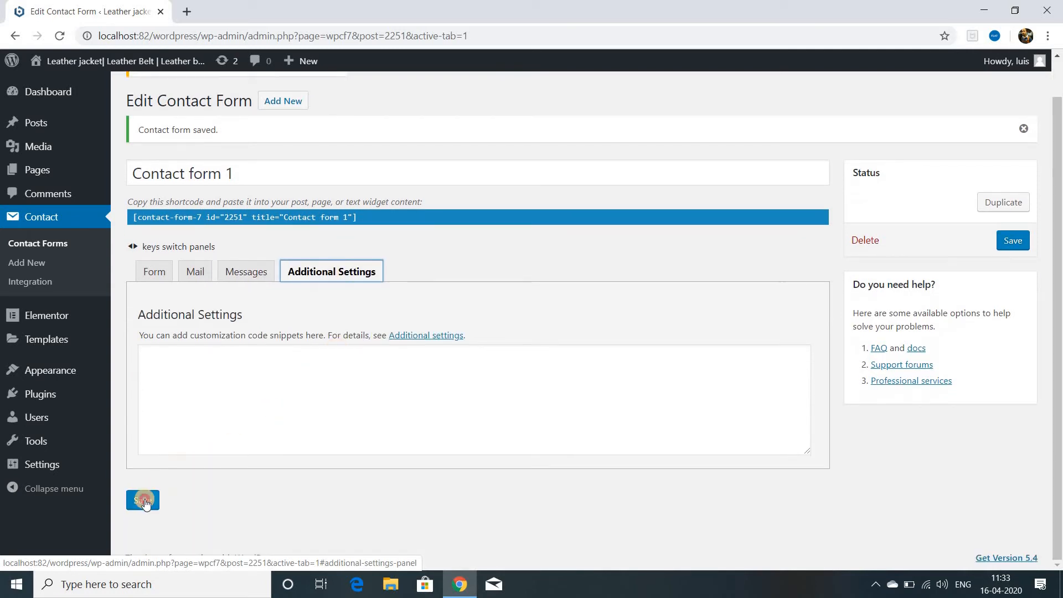
click(1011, 242)
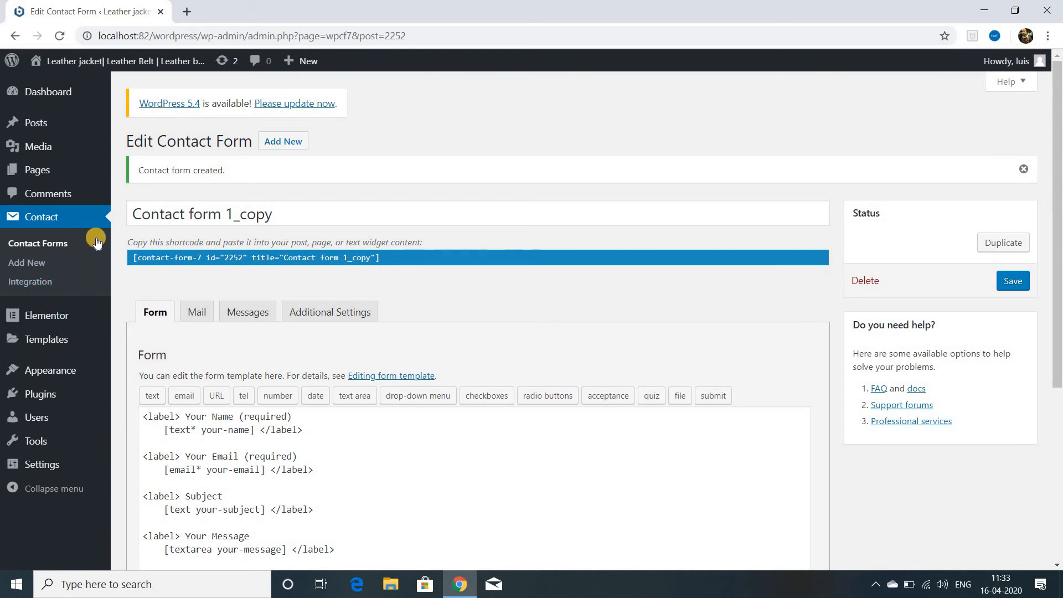
Open the Contact page from the site's list of pages for editing.
mouse_move(50, 95)
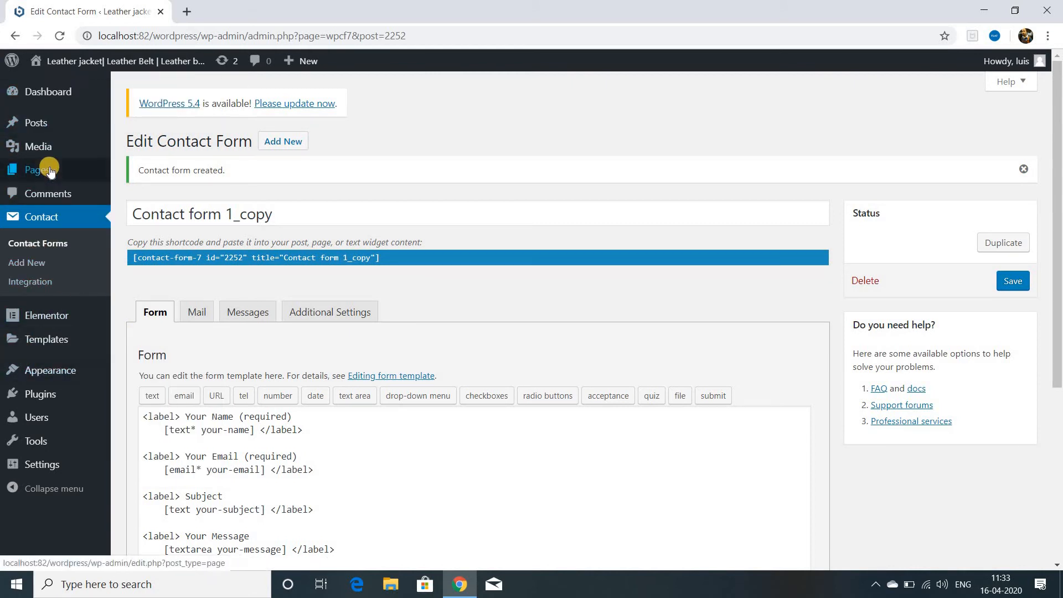
mouse_move(66, 168)
click(150, 175)
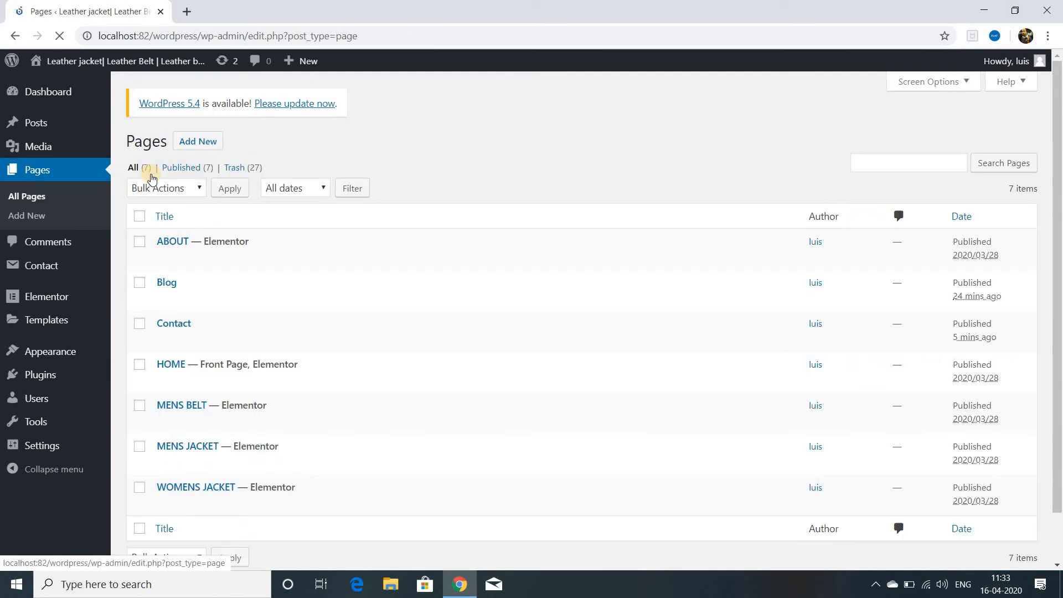
scroll(166, 459, down, 1)
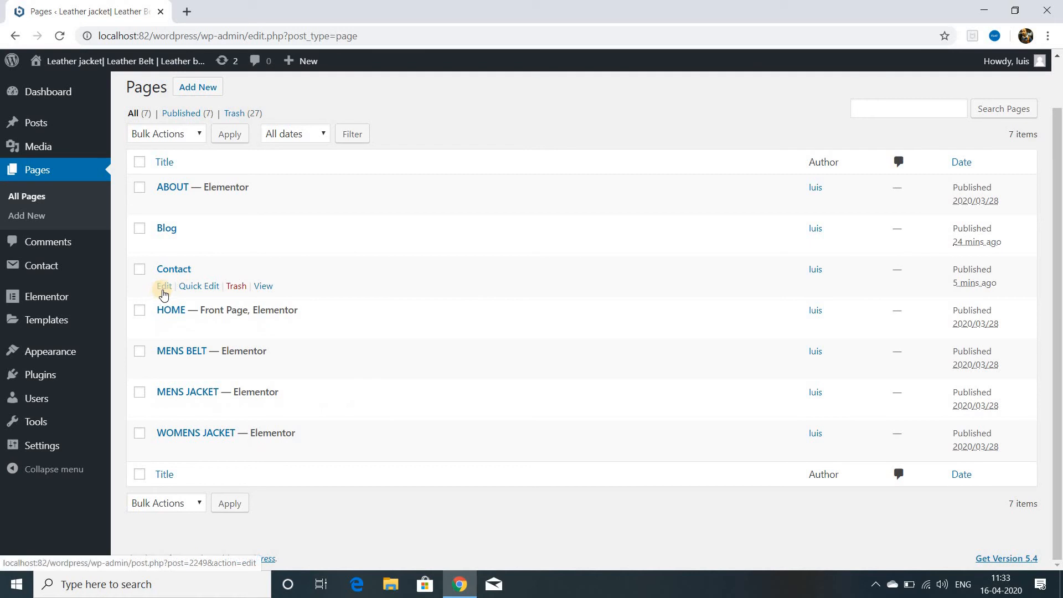
click(163, 289)
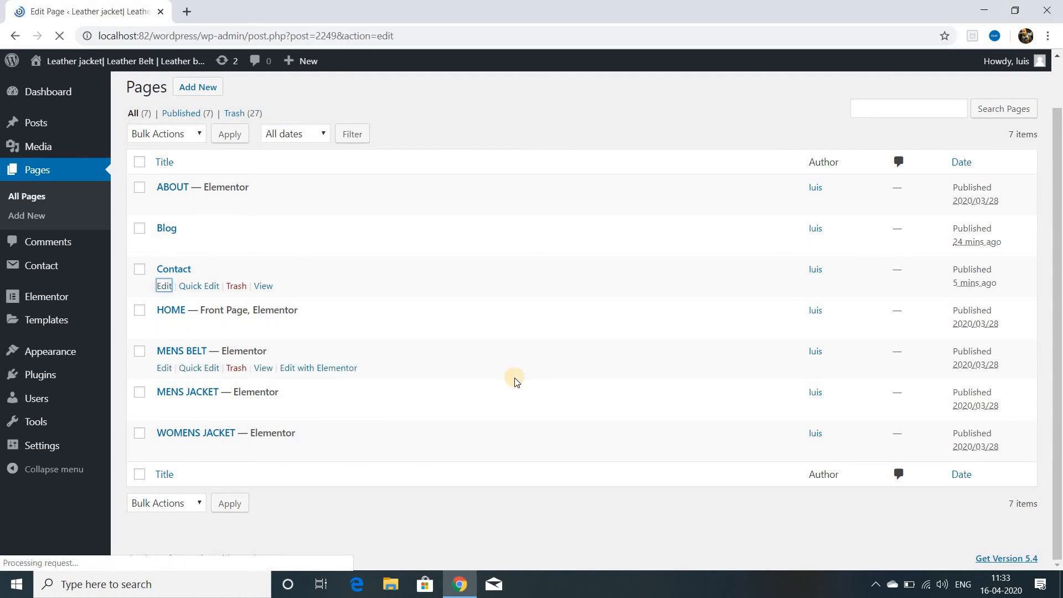
Copy the Contact form 1 shortcode [contact-form-7 id="2251" title="Contact form 1"] into the Contact page as a shortcode block, and update the page.
mouse_move(43, 265)
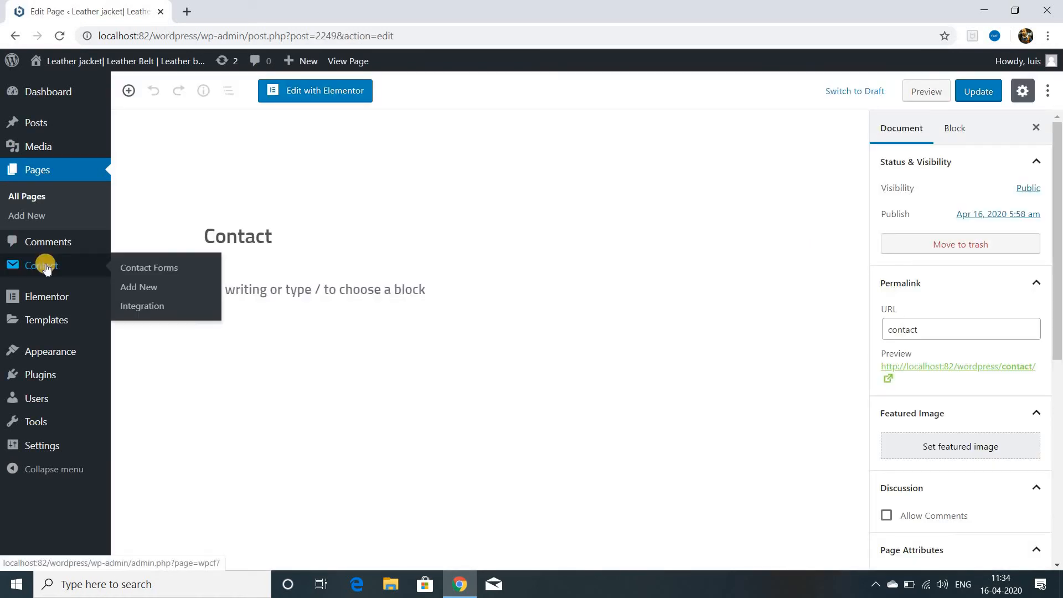
click(167, 270)
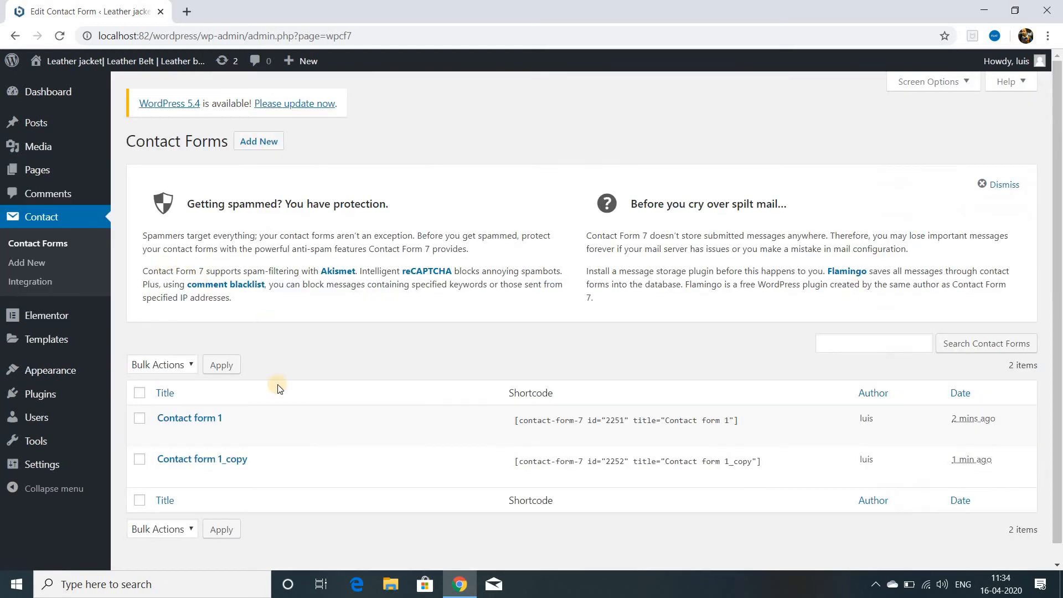
click(590, 421)
right_click(591, 423)
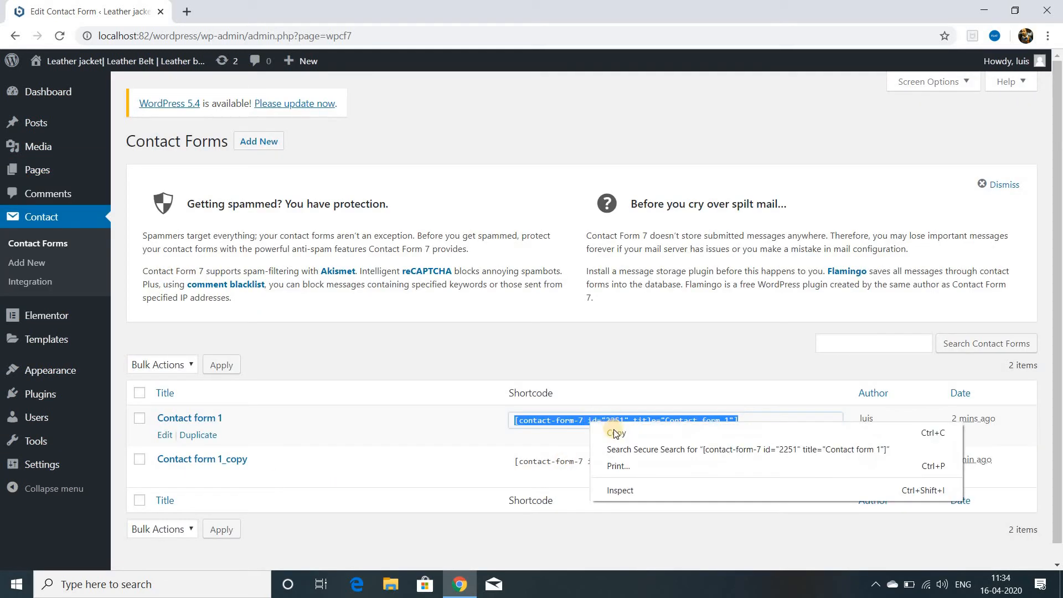
click(615, 432)
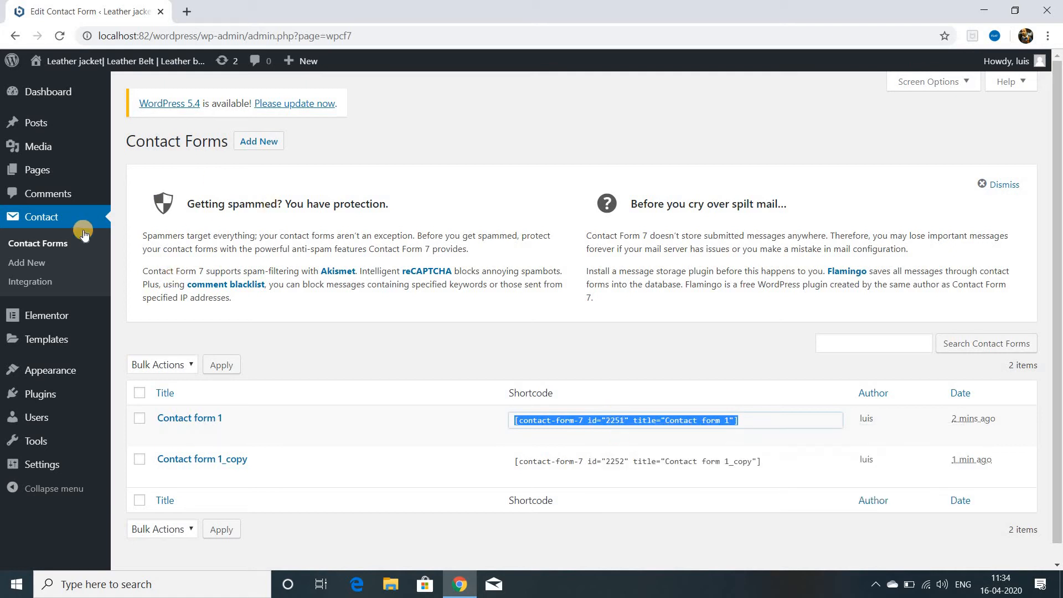
click(18, 36)
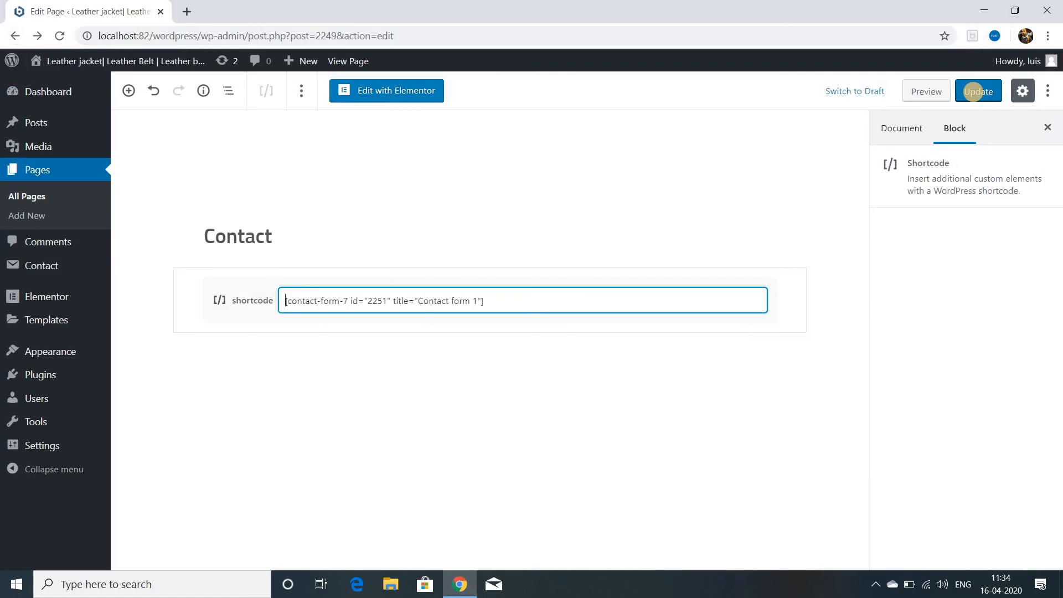
click(976, 95)
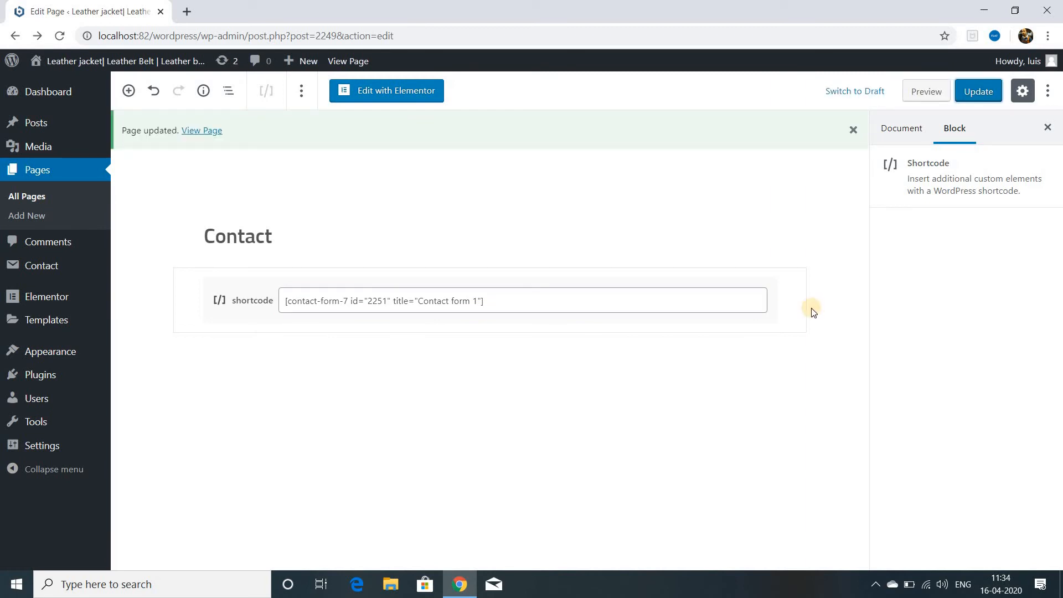
View the updated Contact page and examine its form from the name and email fields through the subject, message and send button.
click(203, 133)
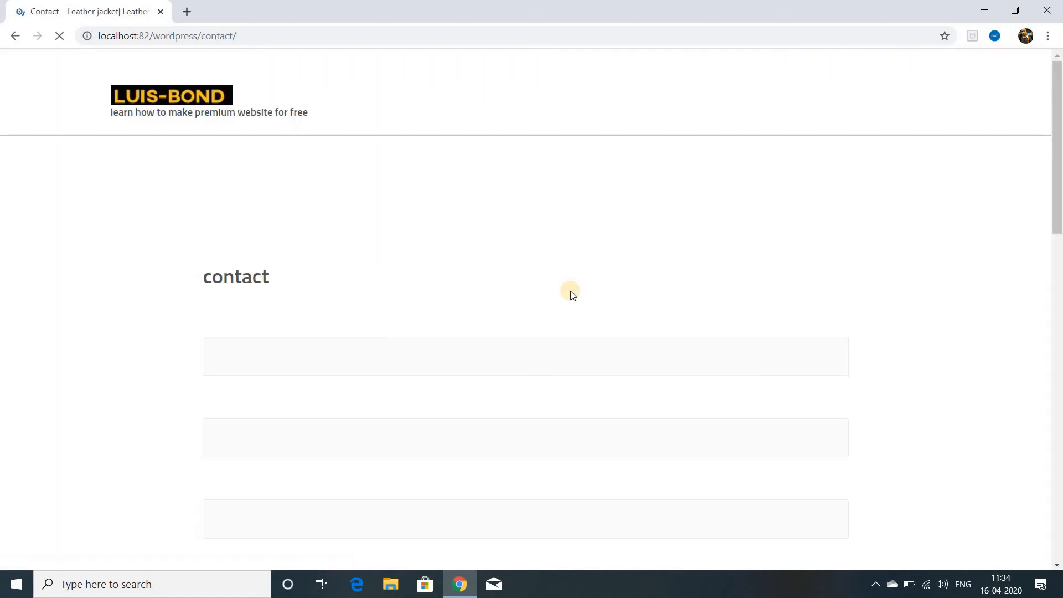
scroll(530, 426, down, 2)
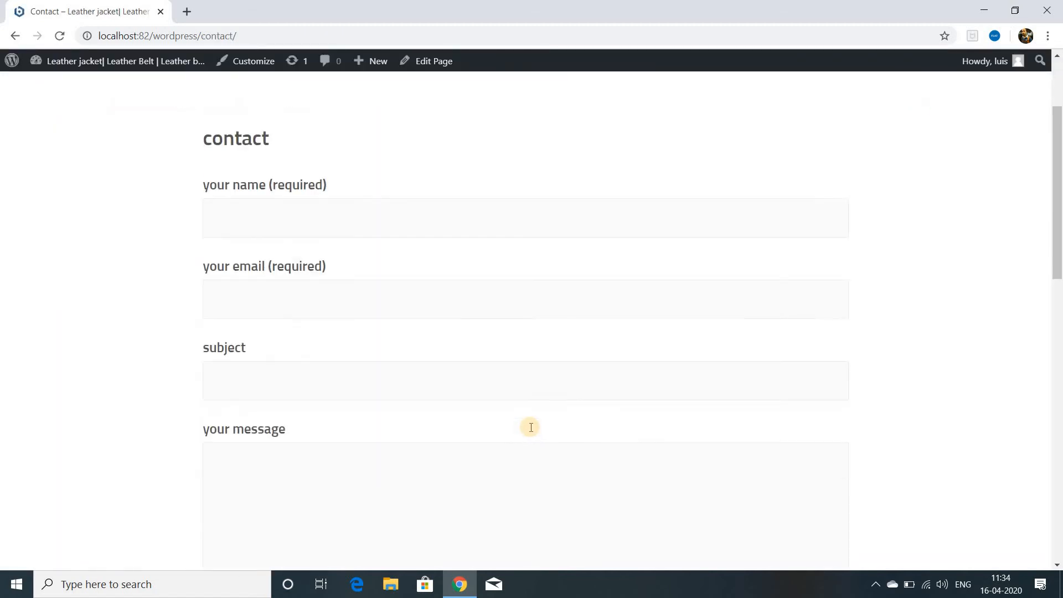
scroll(530, 423, down, 2)
scroll(529, 420, down, 4)
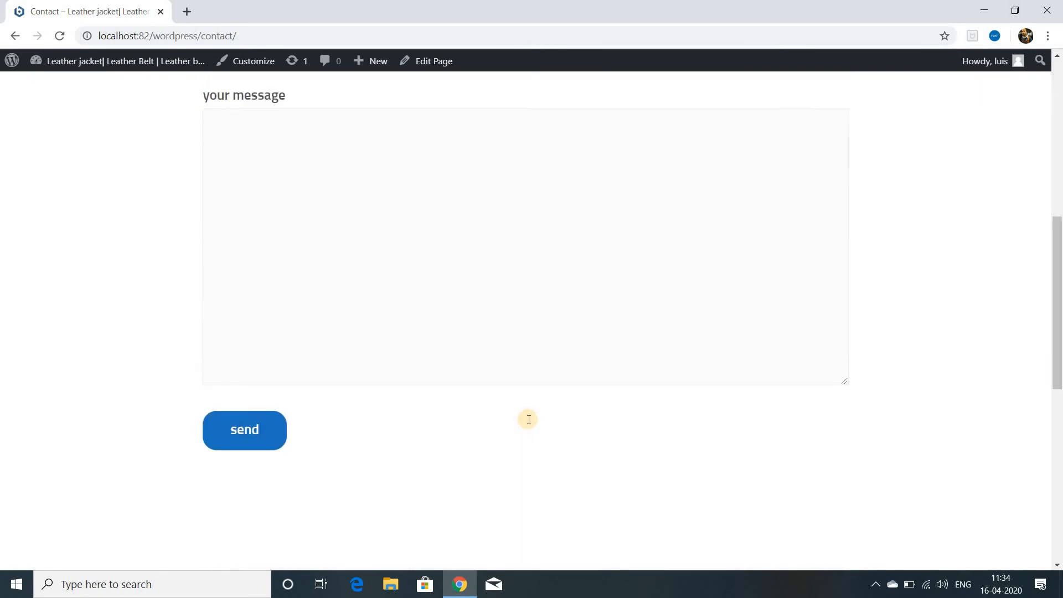
scroll(528, 418, up, 5)
scroll(527, 411, up, 3)
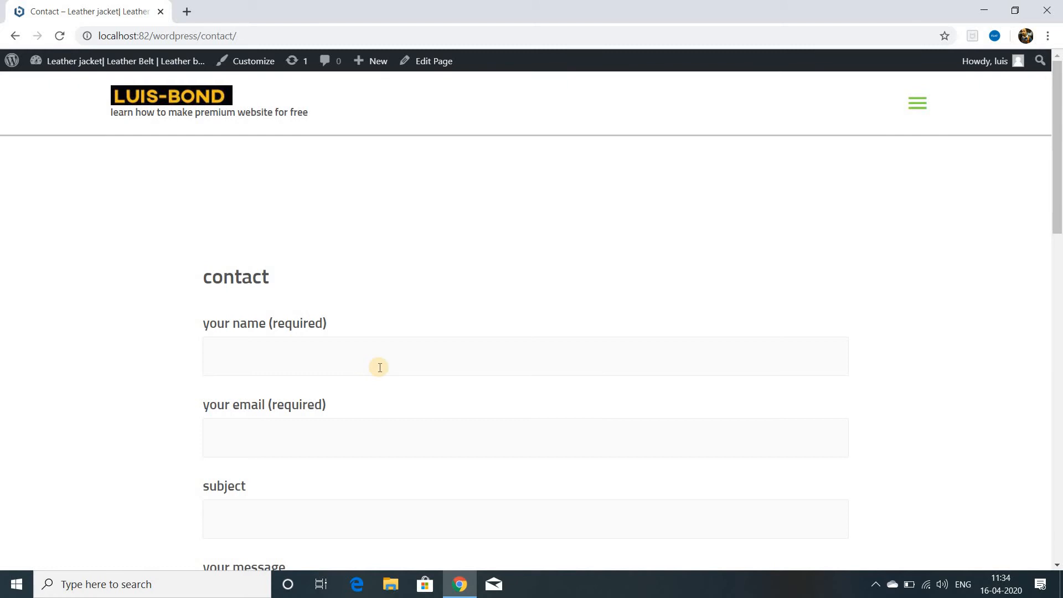
scroll(380, 367, down, 2)
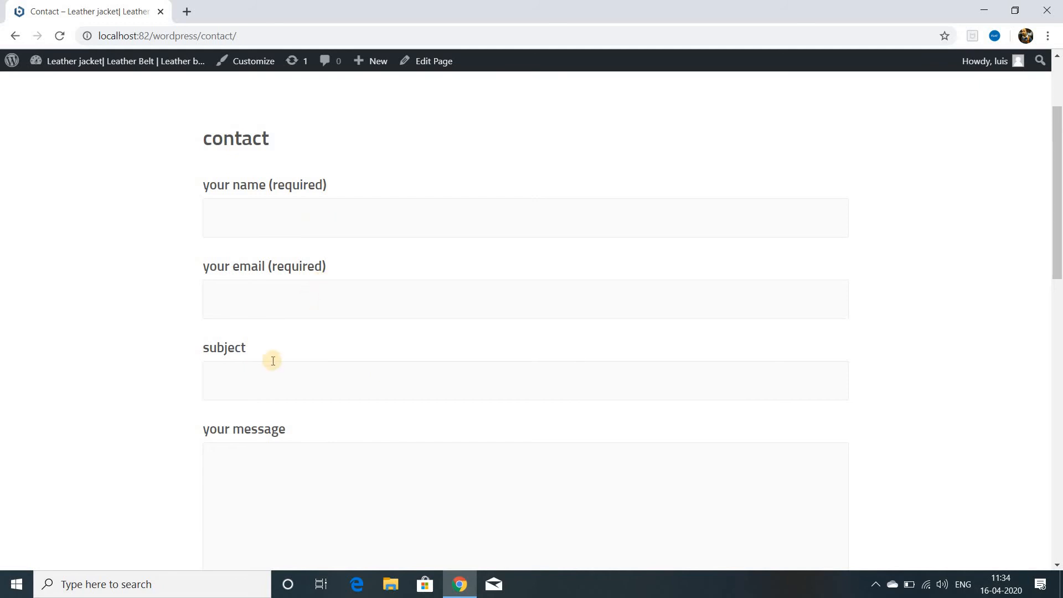
scroll(357, 456, down, 3)
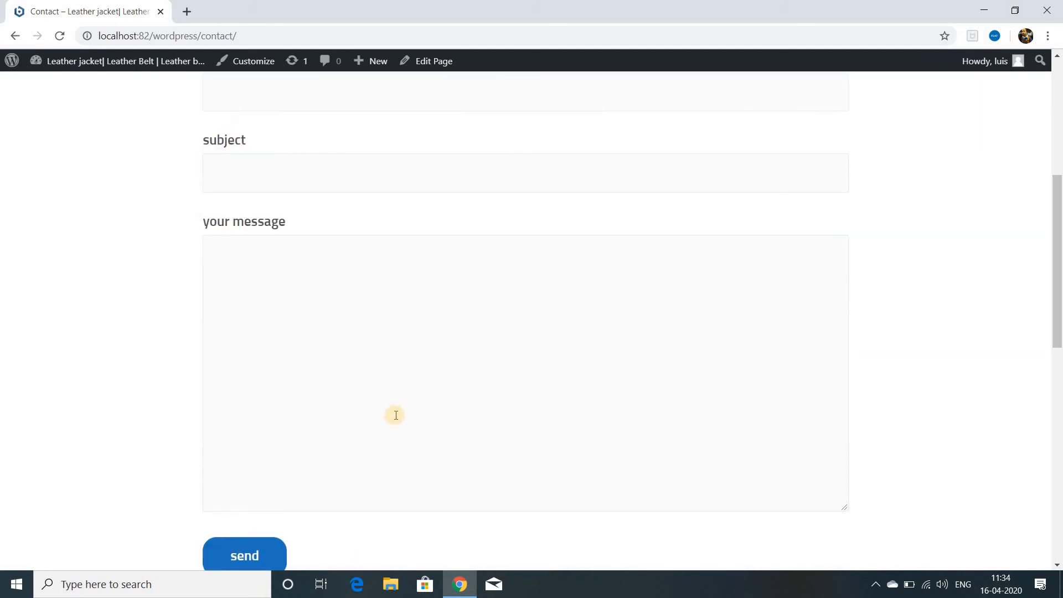
scroll(394, 408, up, 5)
Go to the admin dashboard and open the site's home page in a new tab to look through it.
mouse_move(73, 61)
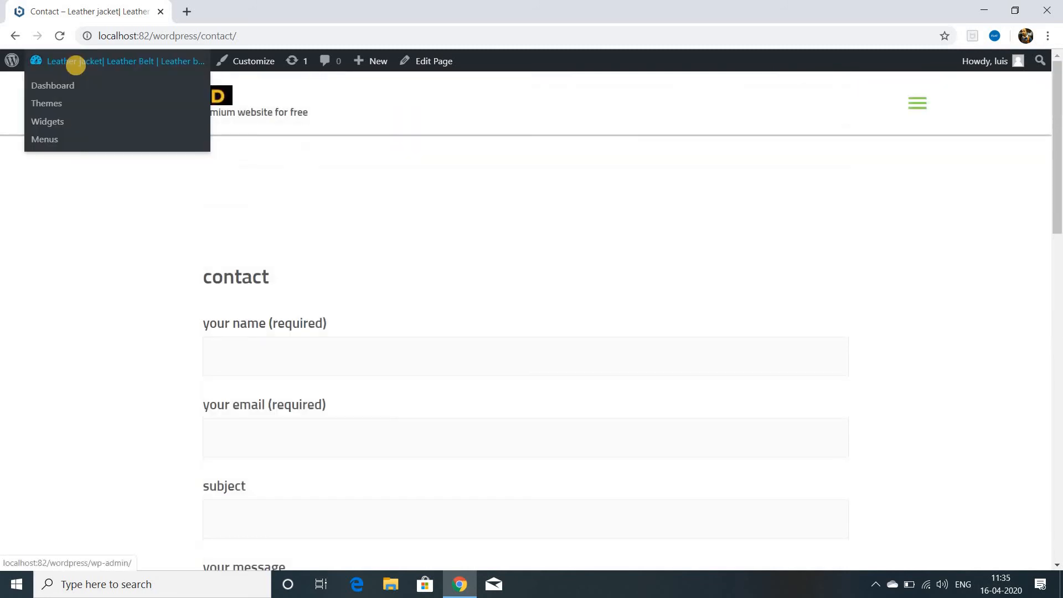
right_click(76, 66)
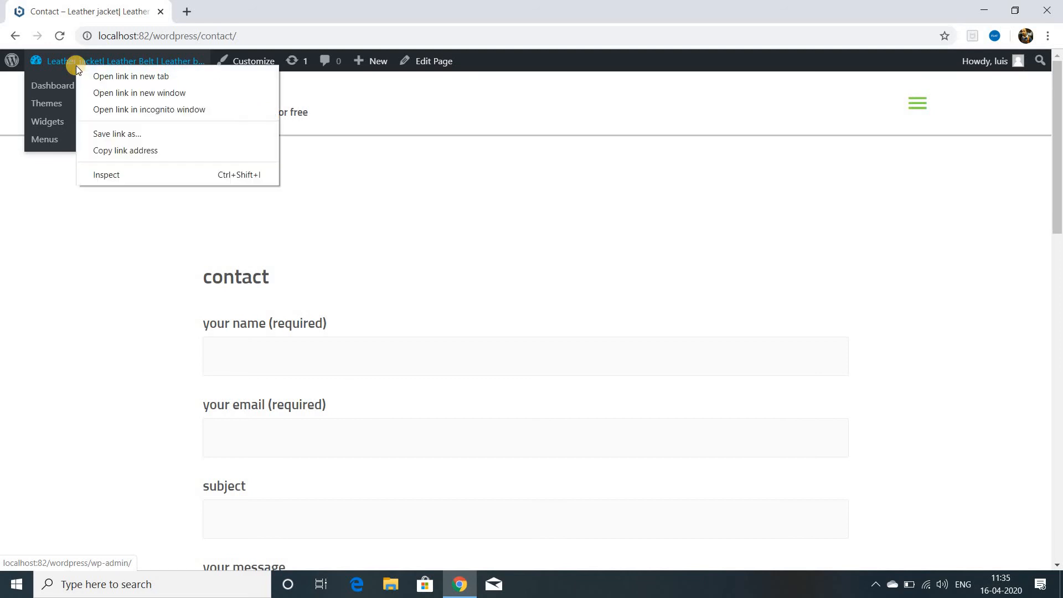
click(117, 77)
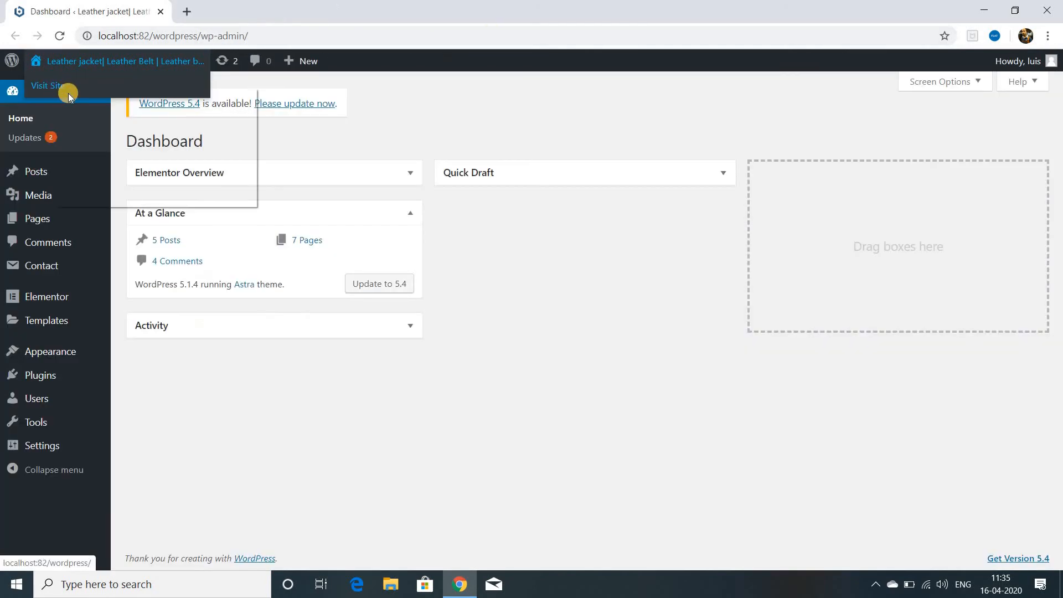
right_click(56, 87)
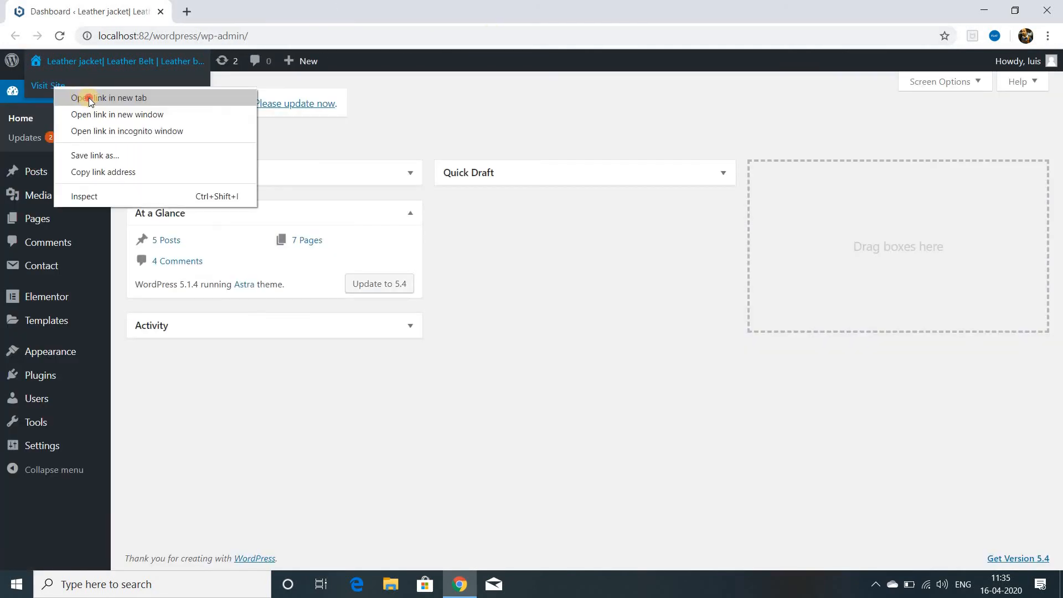
click(90, 100)
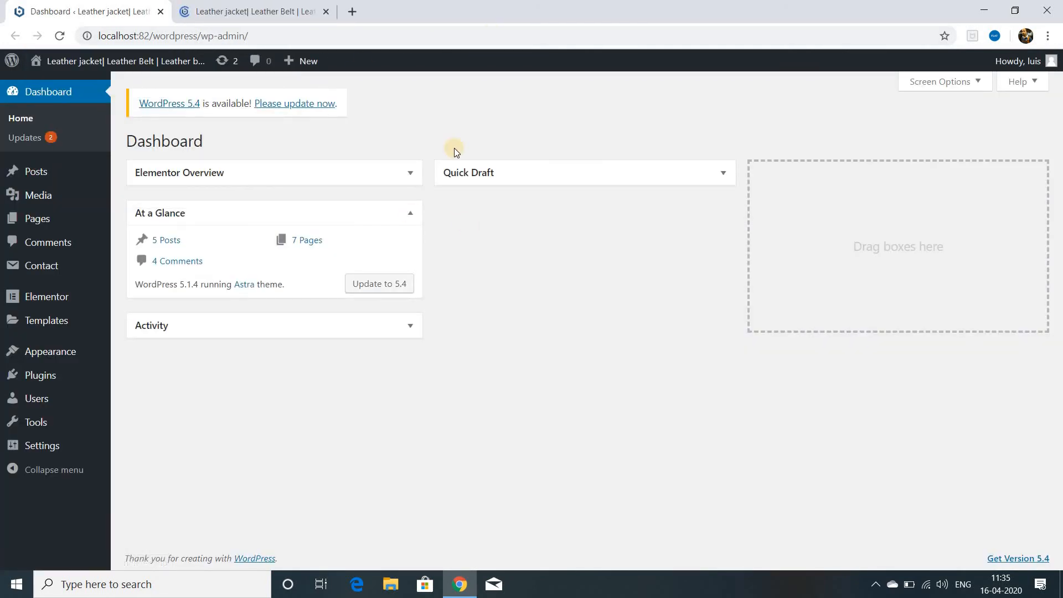
click(288, 15)
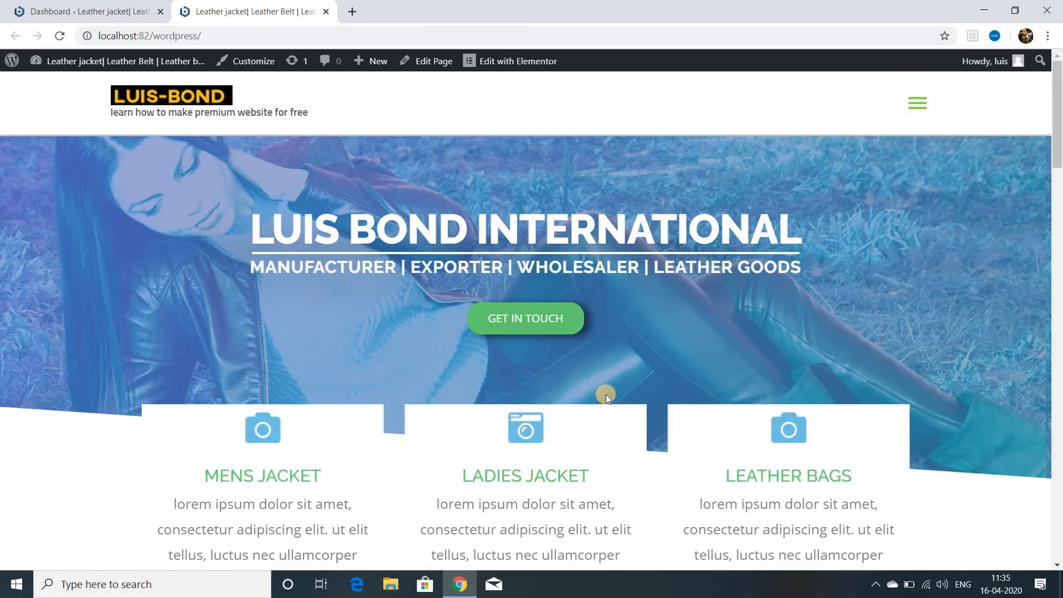
scroll(606, 394, down, 5)
Open the about page through the site's navigation and examine its sections from the heading to the footer.
click(914, 106)
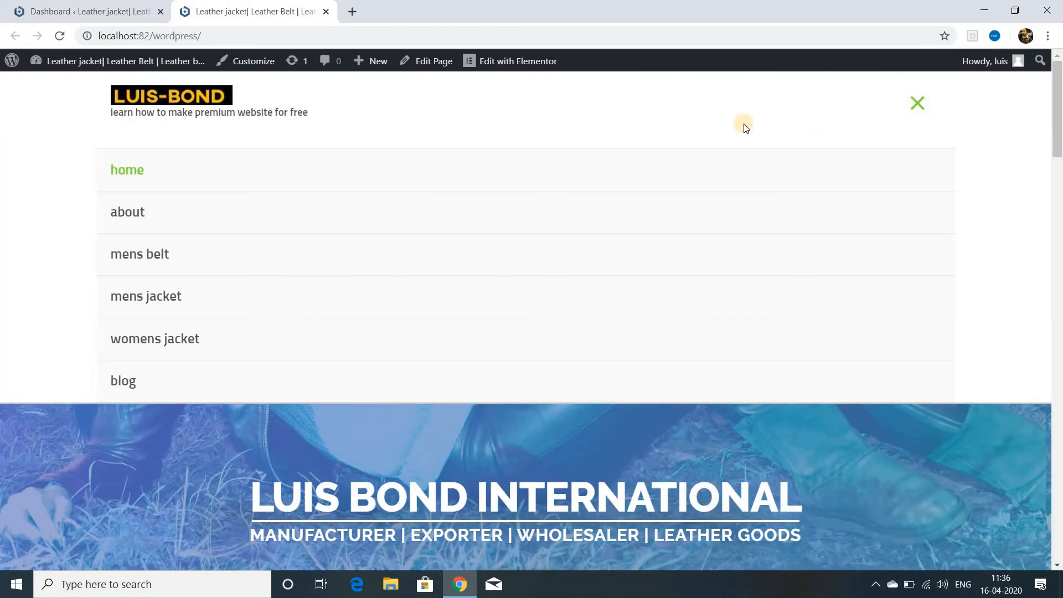
click(173, 221)
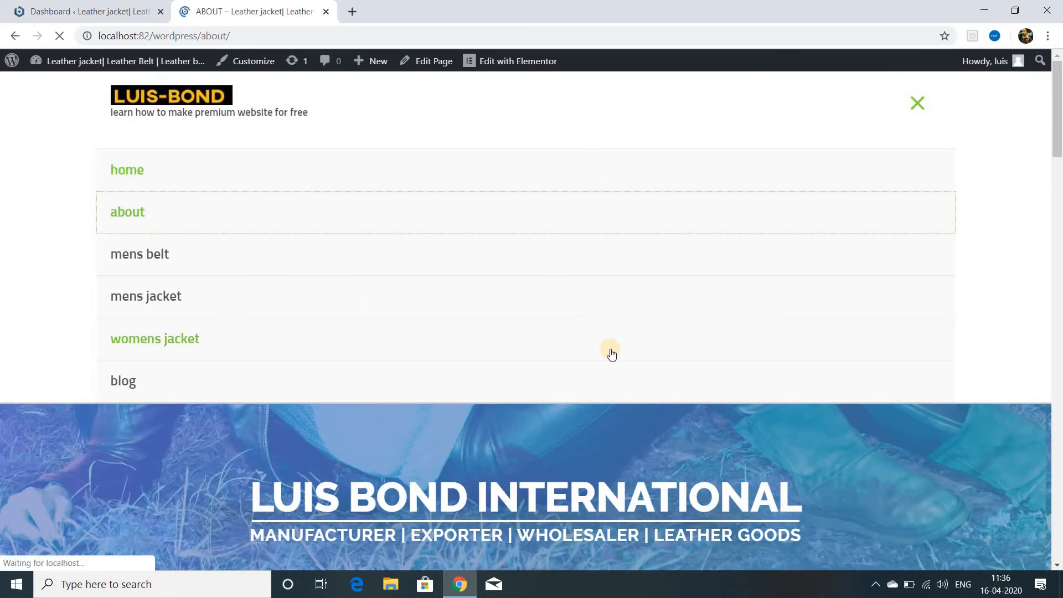
scroll(613, 349, down, 6)
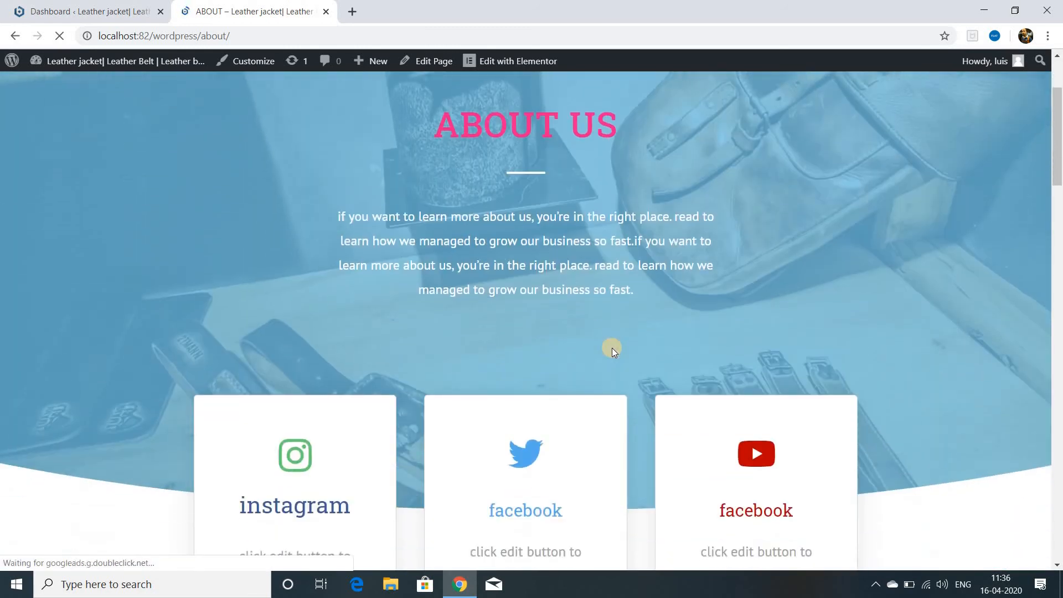
scroll(612, 347, down, 10)
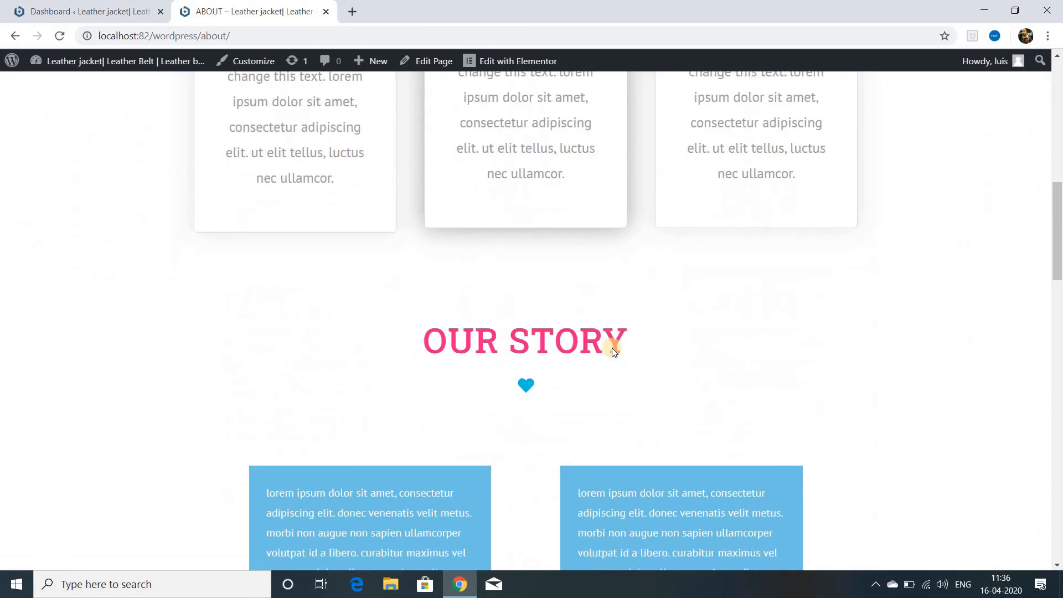
scroll(613, 349, down, 10)
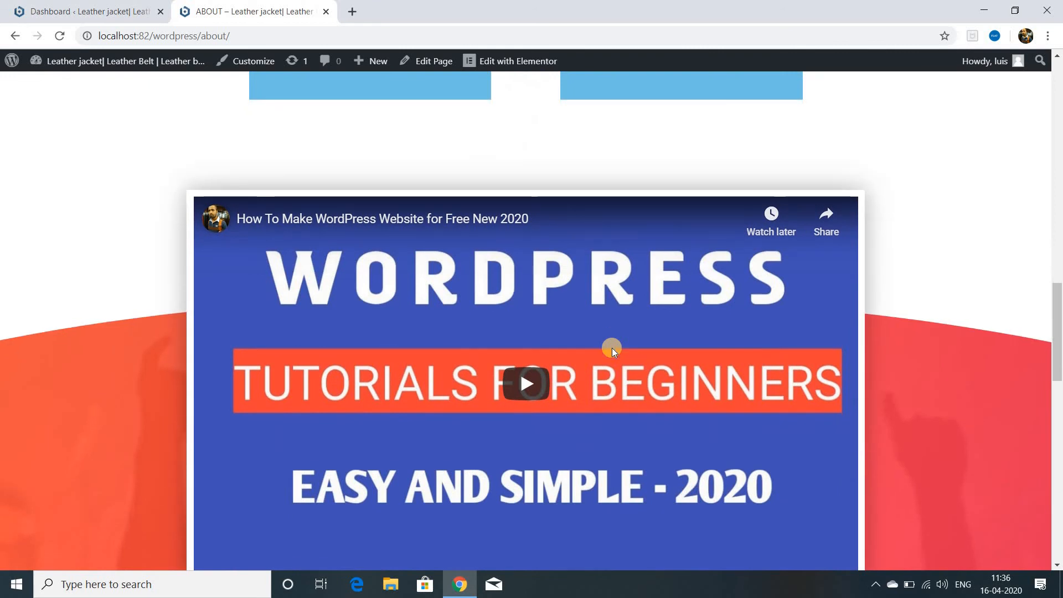
scroll(612, 349, down, 7)
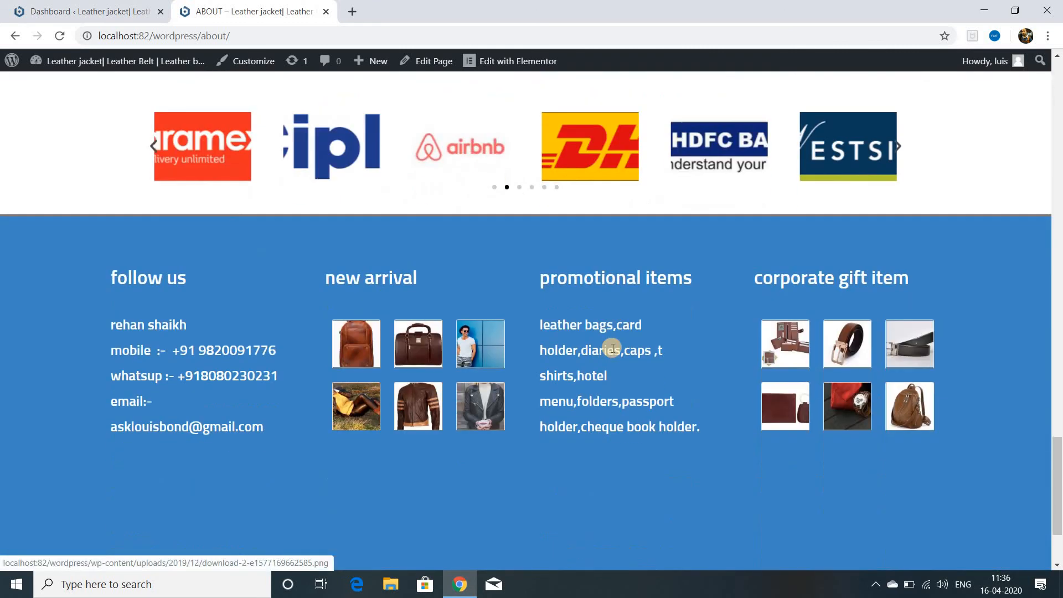
scroll(612, 348, up, 7)
scroll(612, 348, up, 20)
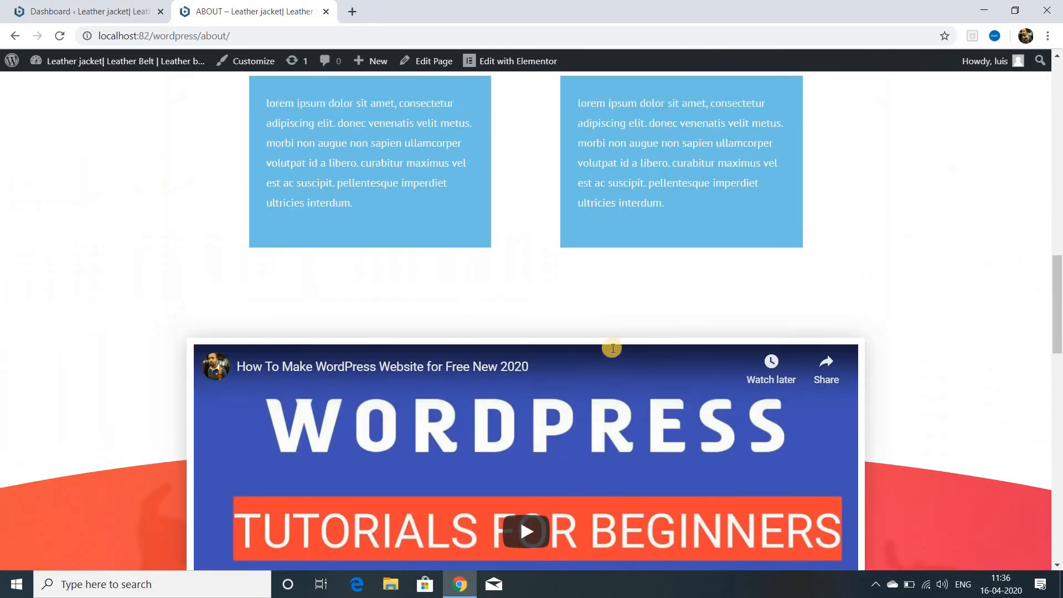
scroll(613, 348, up, 5)
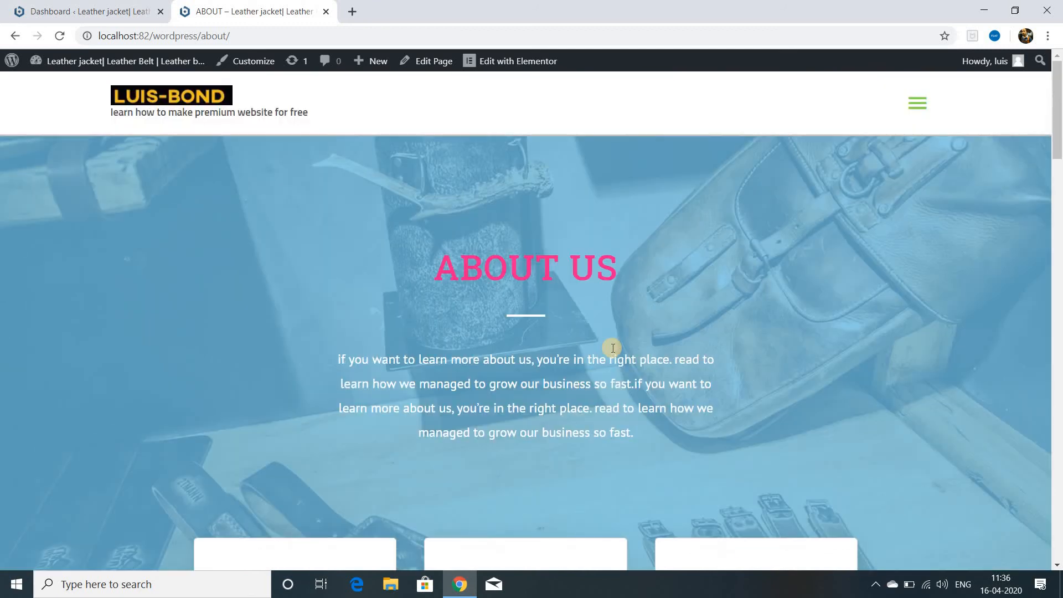
View the mens belt page, examine its products down to the footer, and reopen the site's navigation.
click(916, 109)
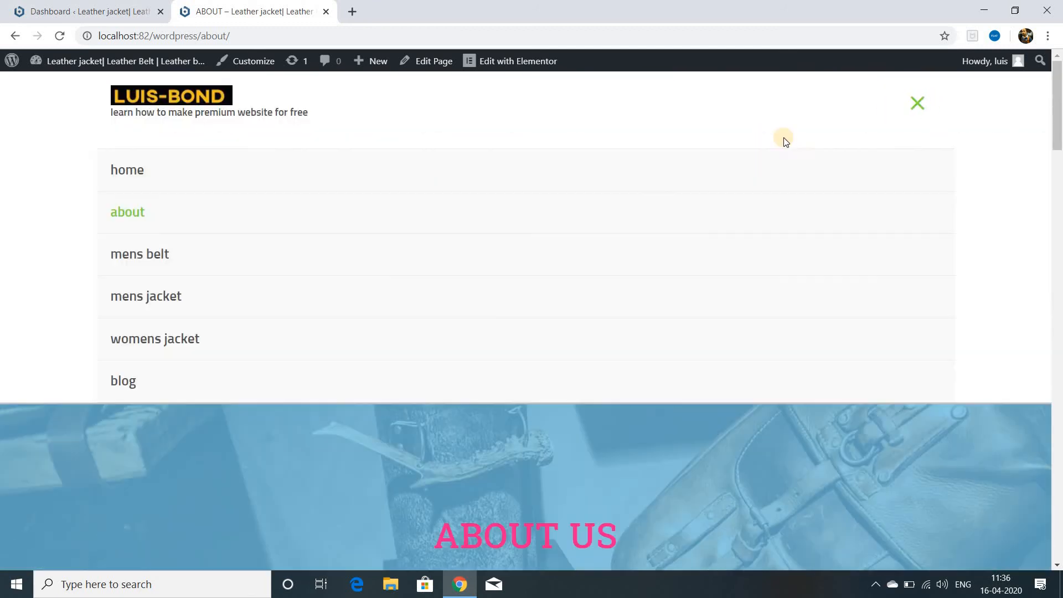
click(173, 257)
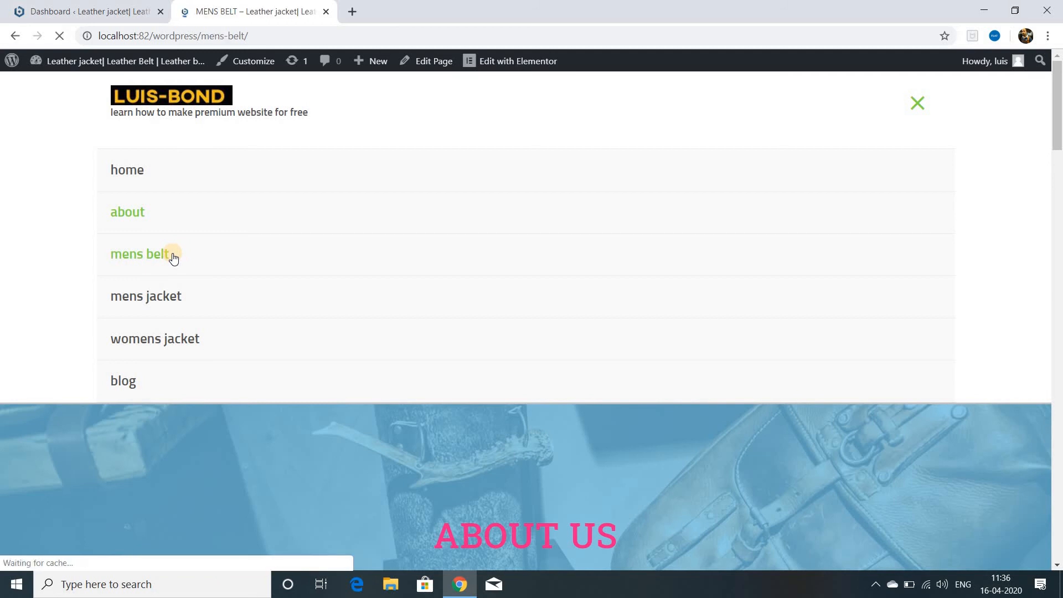
scroll(431, 361, down, 15)
scroll(431, 361, up, 4)
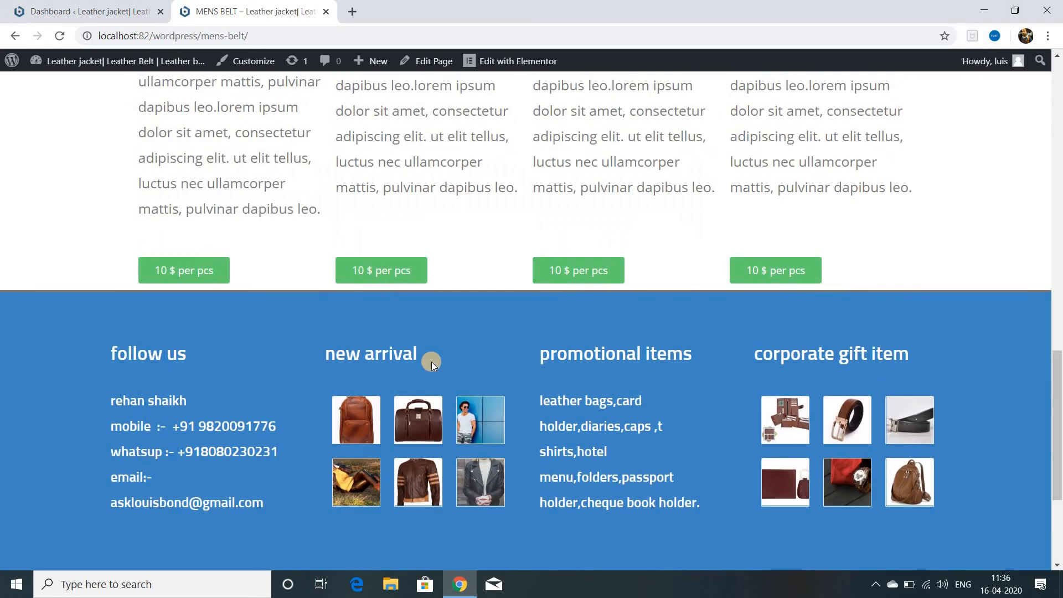
scroll(431, 361, up, 15)
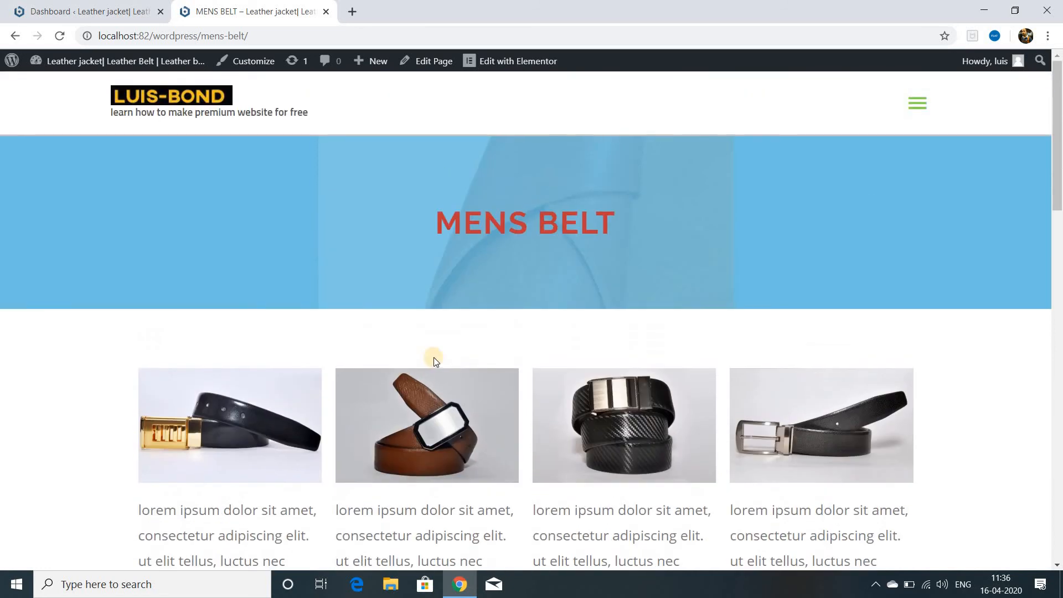
click(909, 105)
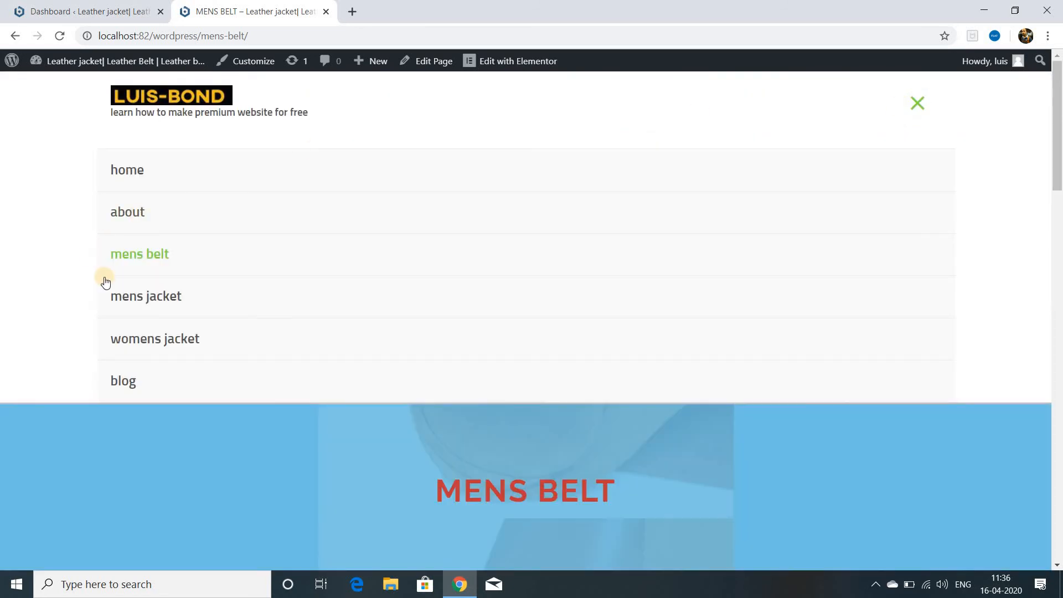
Open the mens jacket page and examine its jackets, strategy planning section, video and further products, returning to the page heading.
click(169, 298)
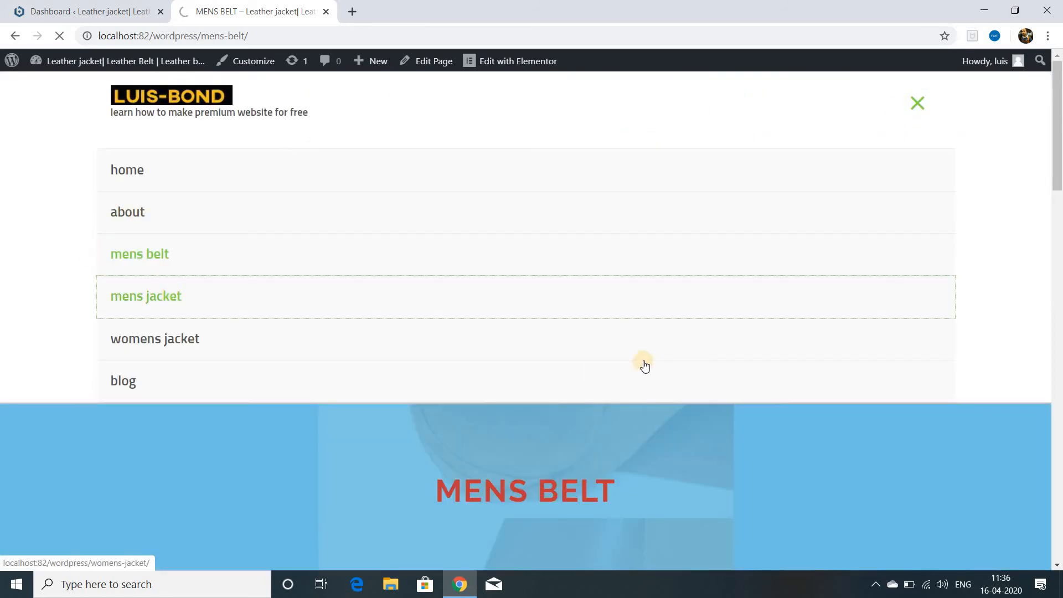
scroll(657, 402, down, 10)
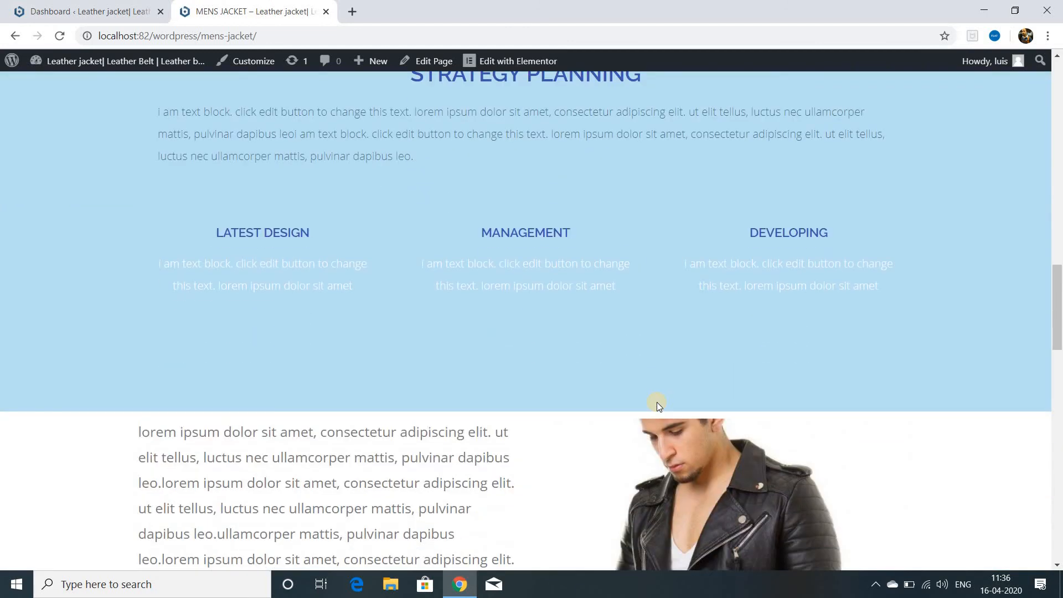
scroll(657, 402, down, 10)
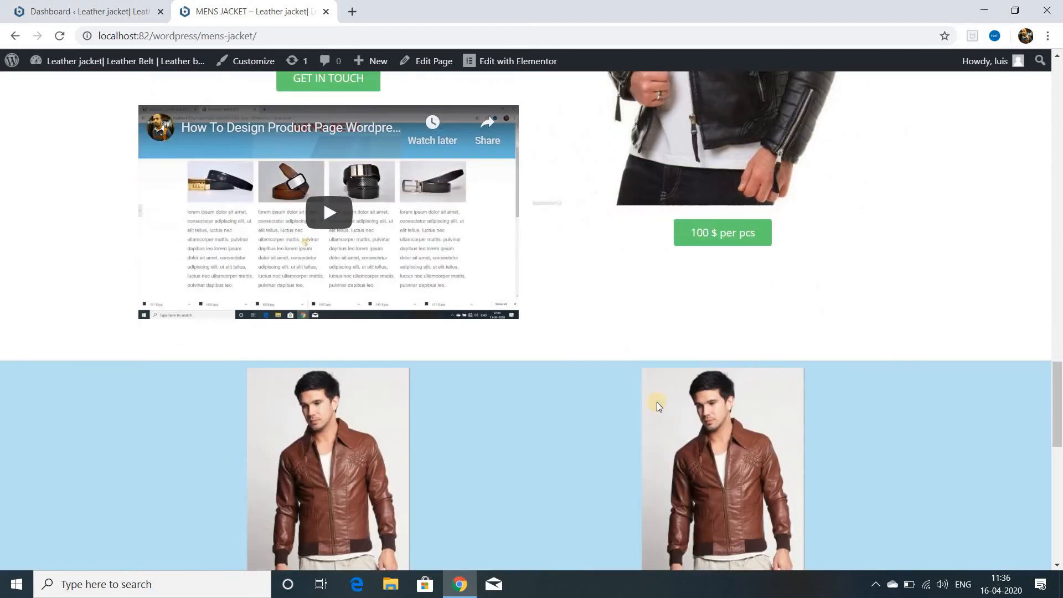
scroll(657, 402, down, 8)
scroll(657, 402, up, 15)
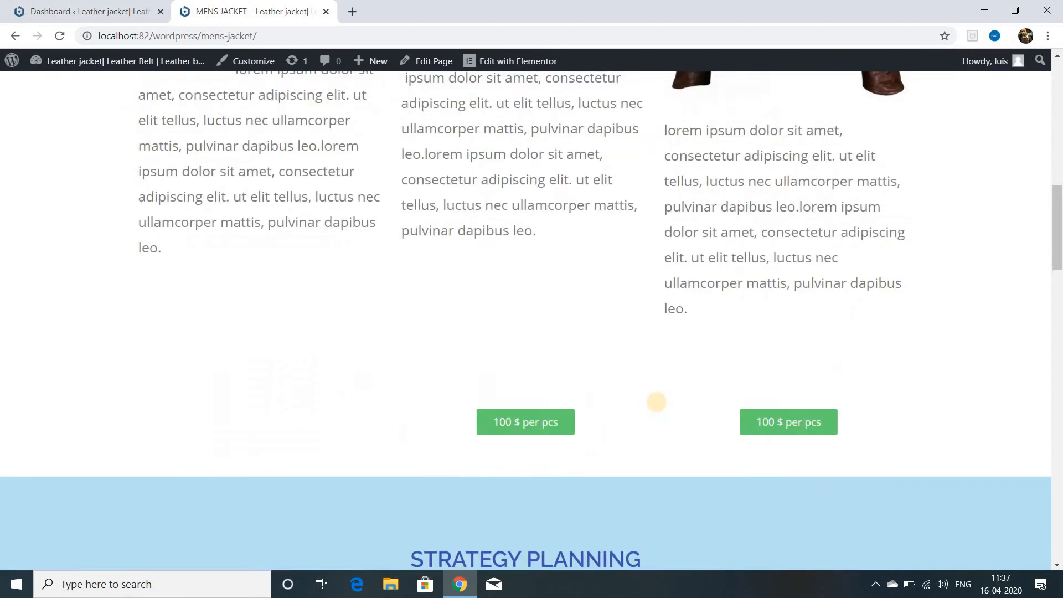
scroll(657, 402, up, 10)
scroll(745, 244, up, 4)
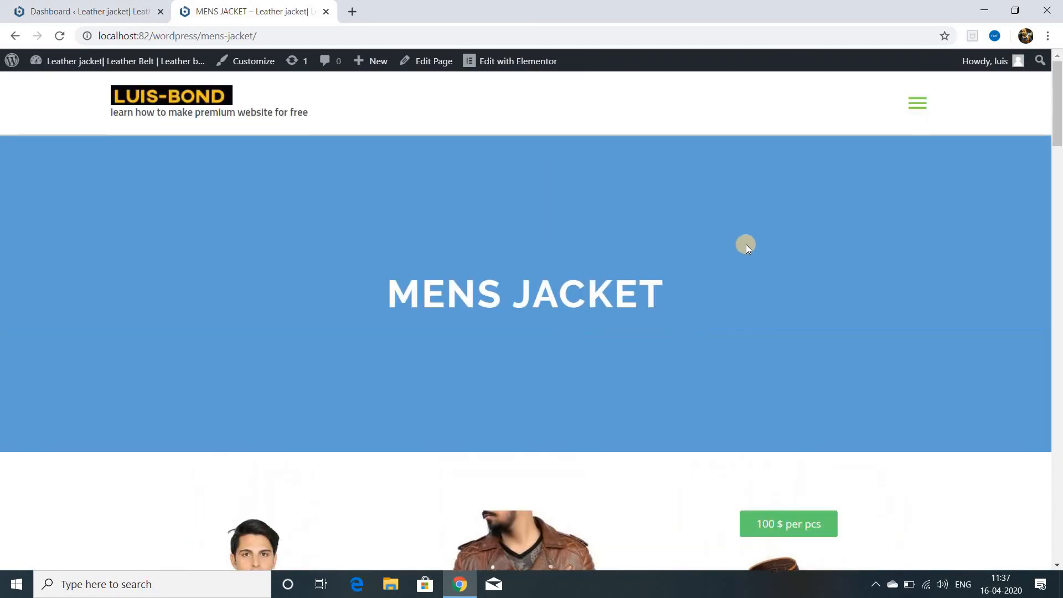
View the womens jacket page through the site's navigation, and go on to the blog page.
click(913, 112)
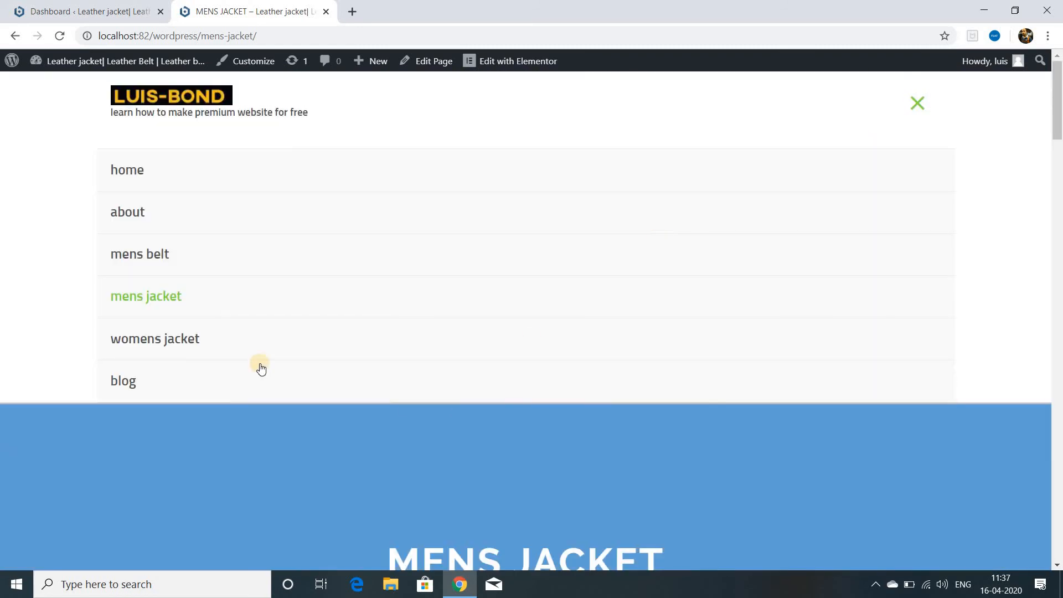
click(201, 346)
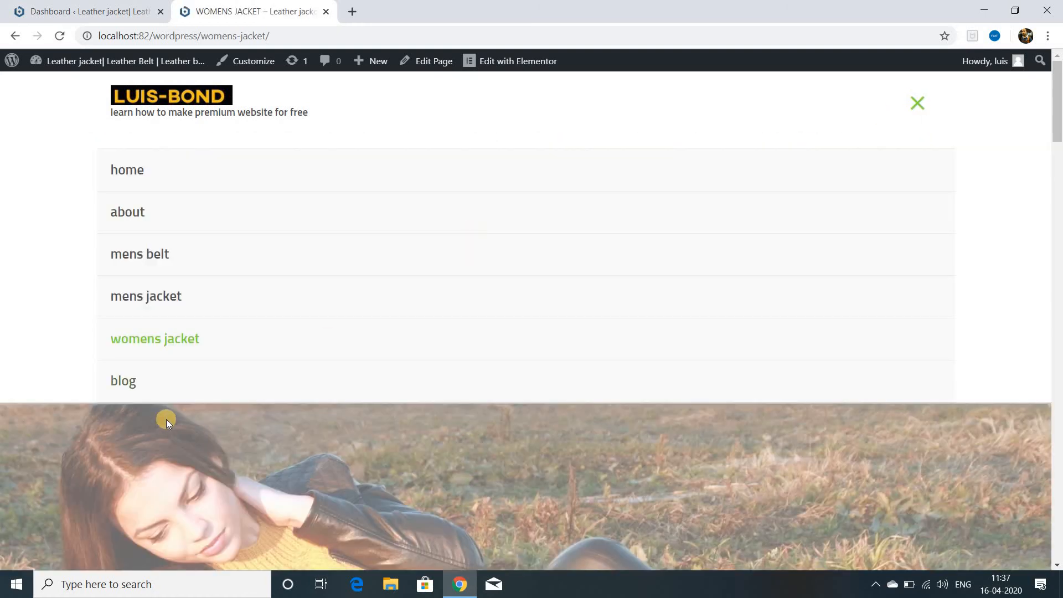
click(132, 382)
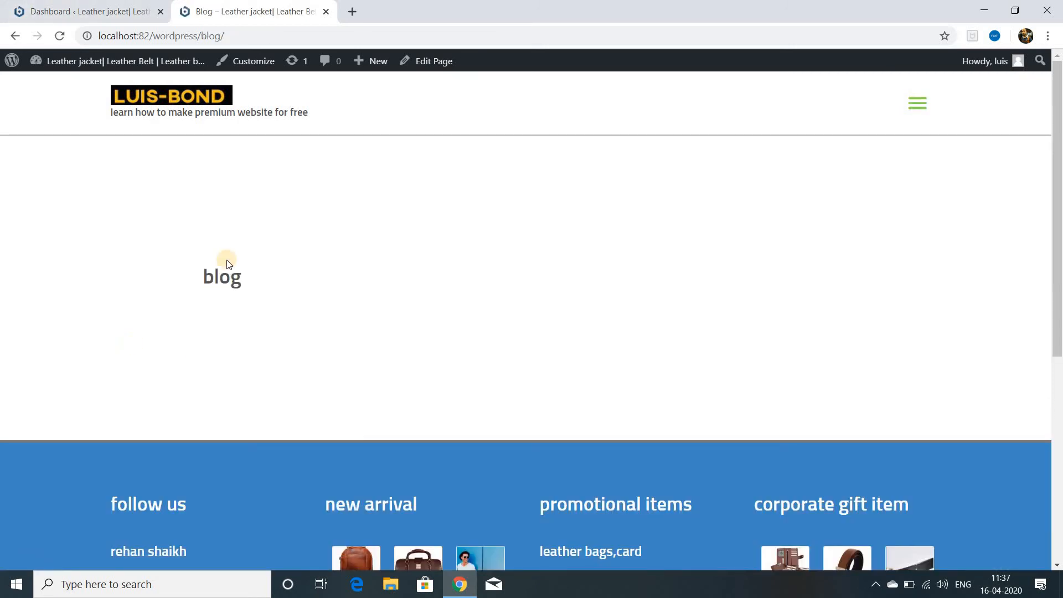
Customize the site from the blog page and examine the theme's single post settings for the blog.
click(264, 66)
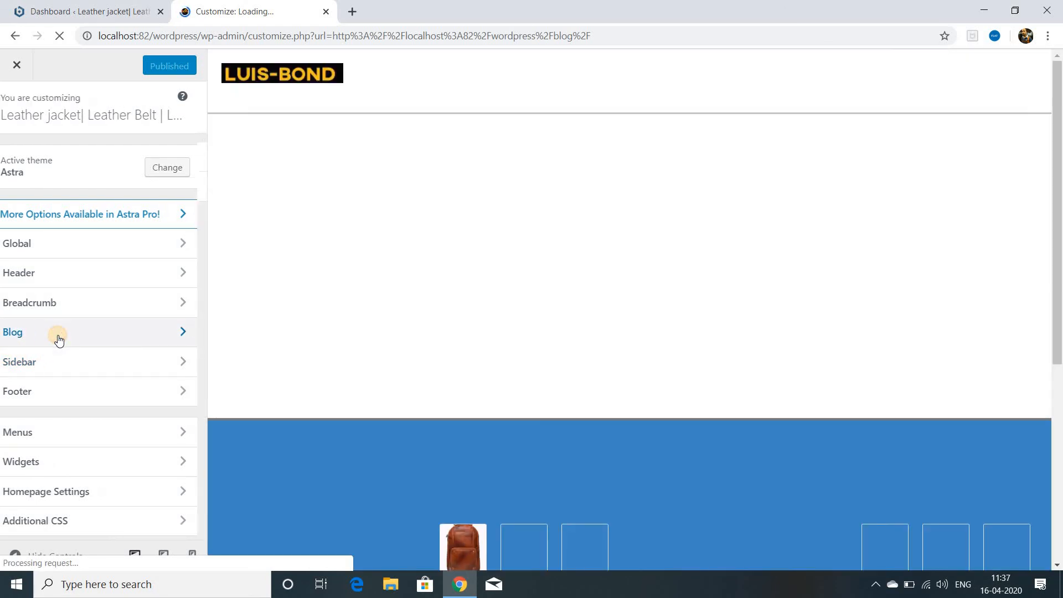
click(57, 335)
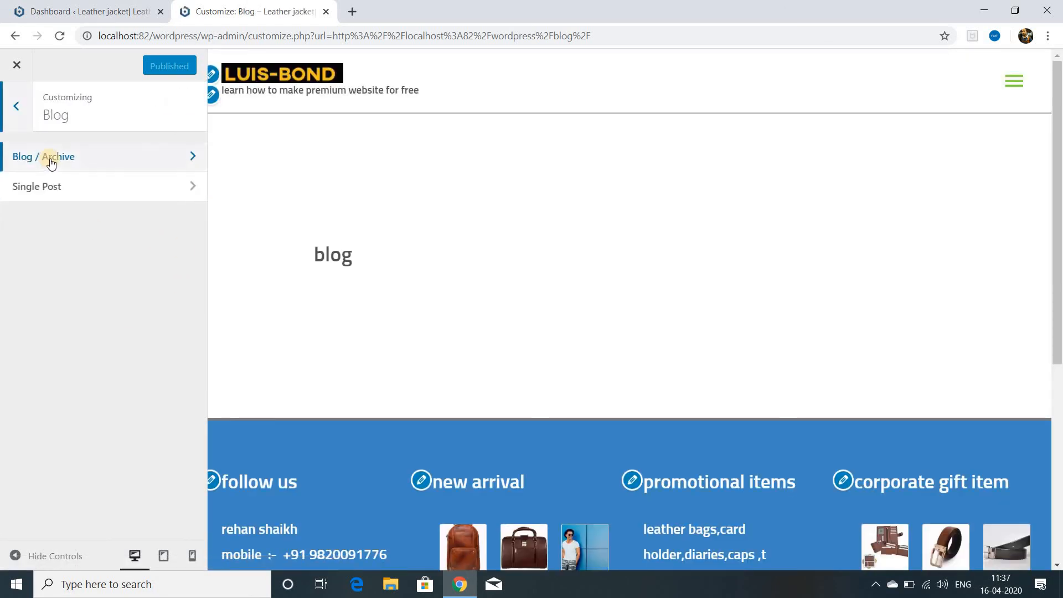
click(187, 185)
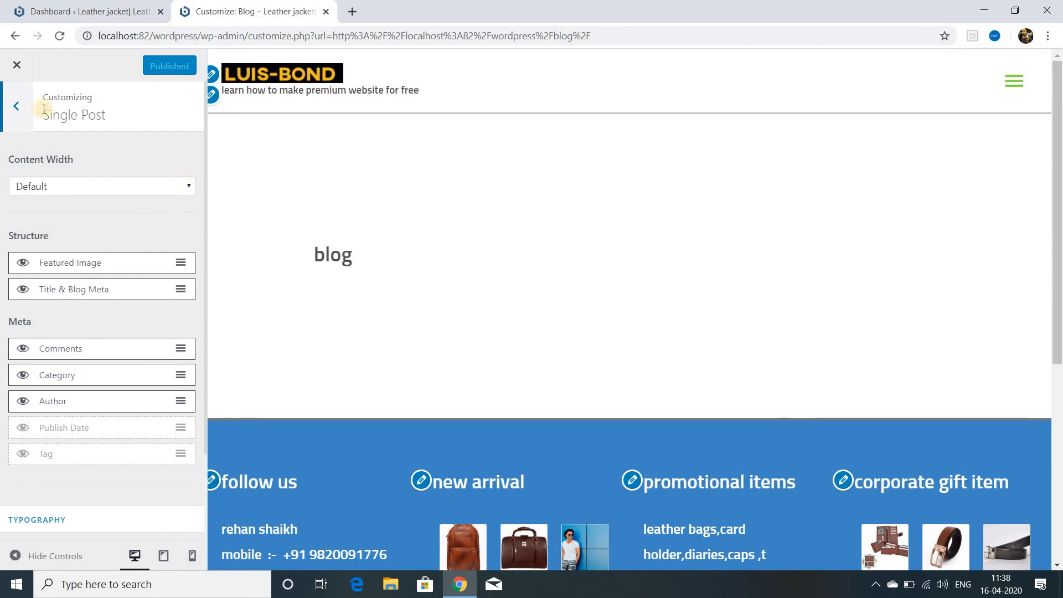
click(16, 106)
click(15, 110)
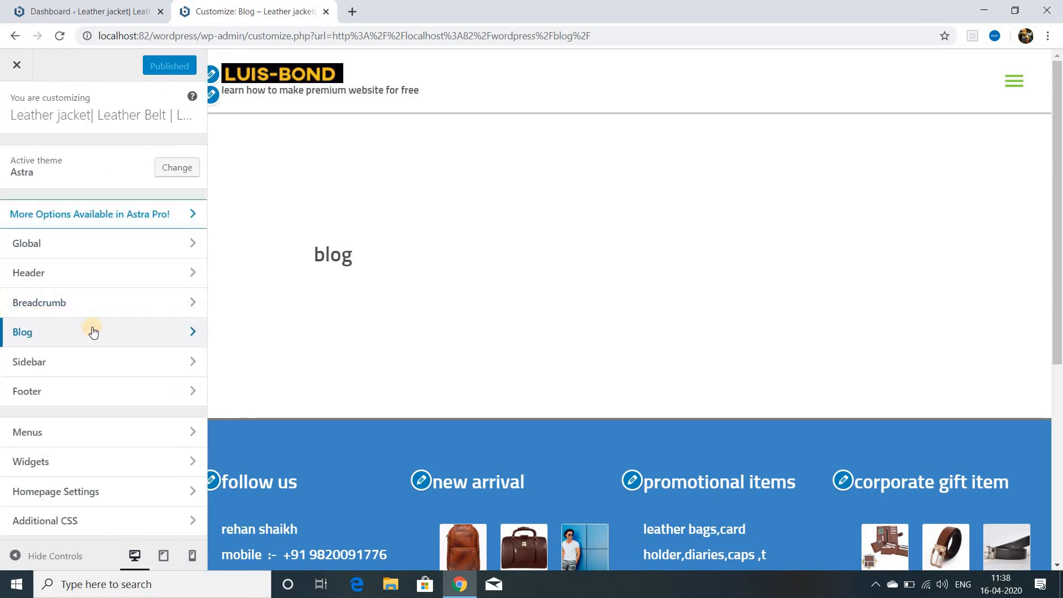
Check the theme's global container settings, including the blog post and archives layouts, and leave the customizer.
click(79, 245)
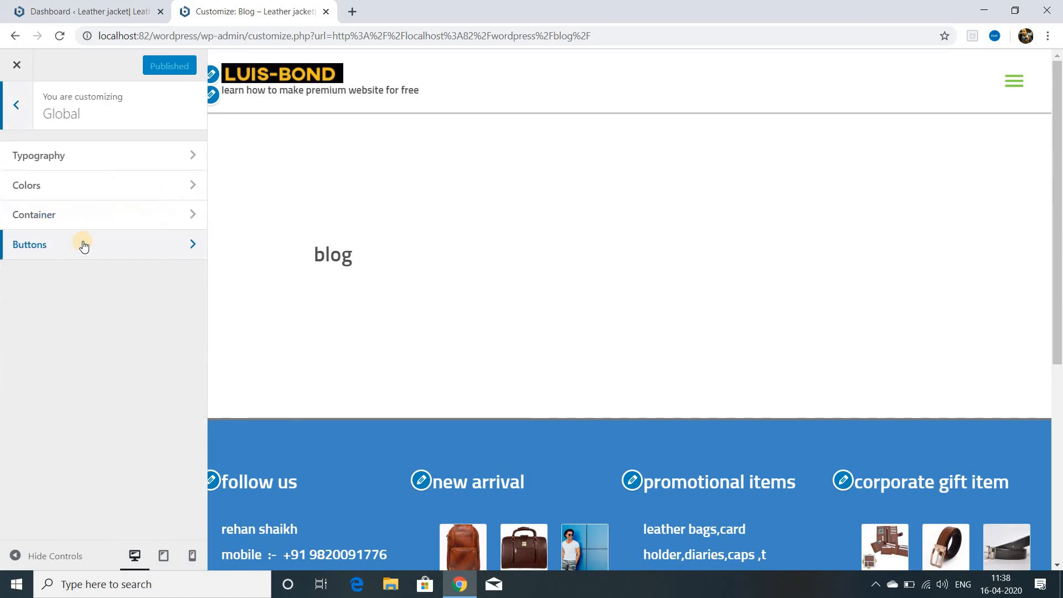
click(99, 222)
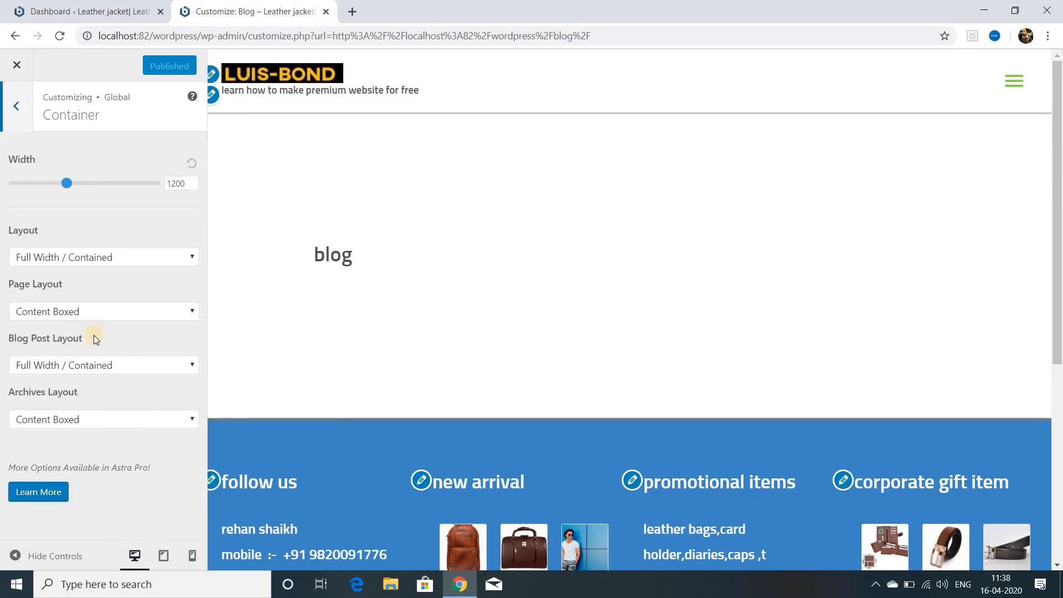
click(18, 65)
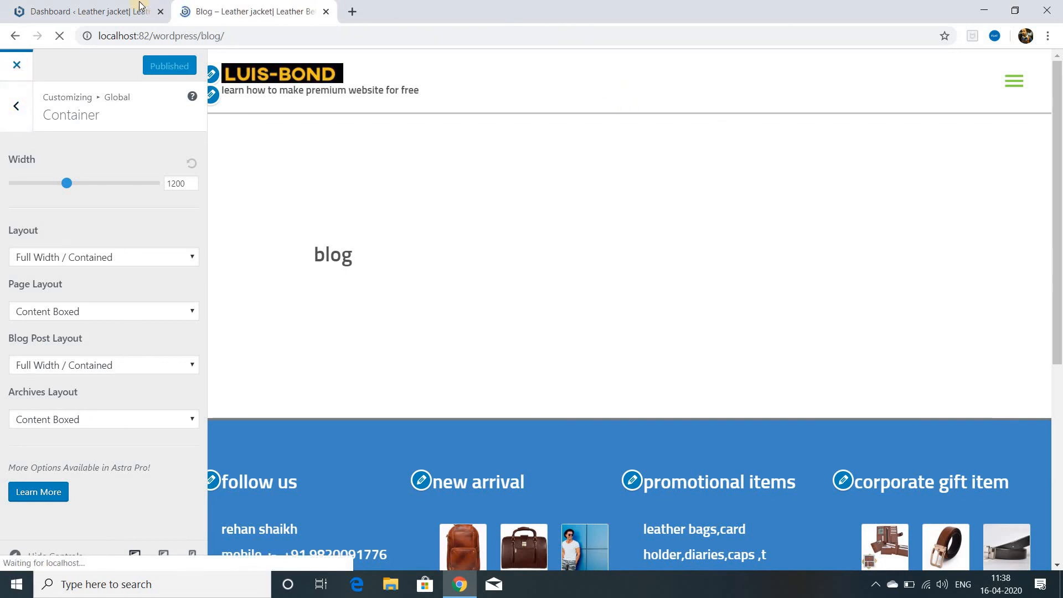
In the admin dashboard's reading settings, set the posts page to Blog and save the changes.
click(108, 8)
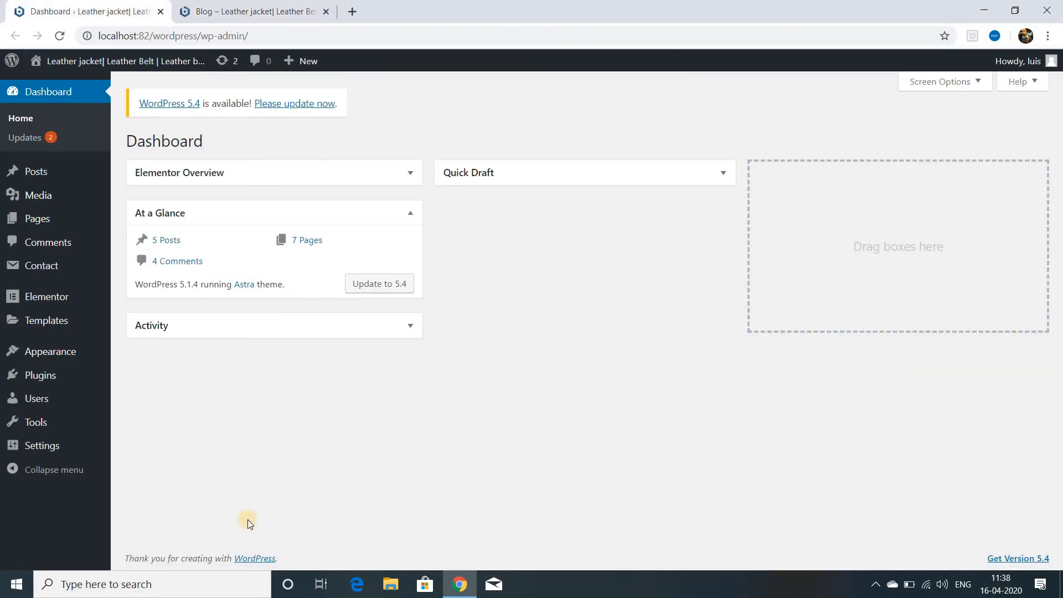
mouse_move(50, 451)
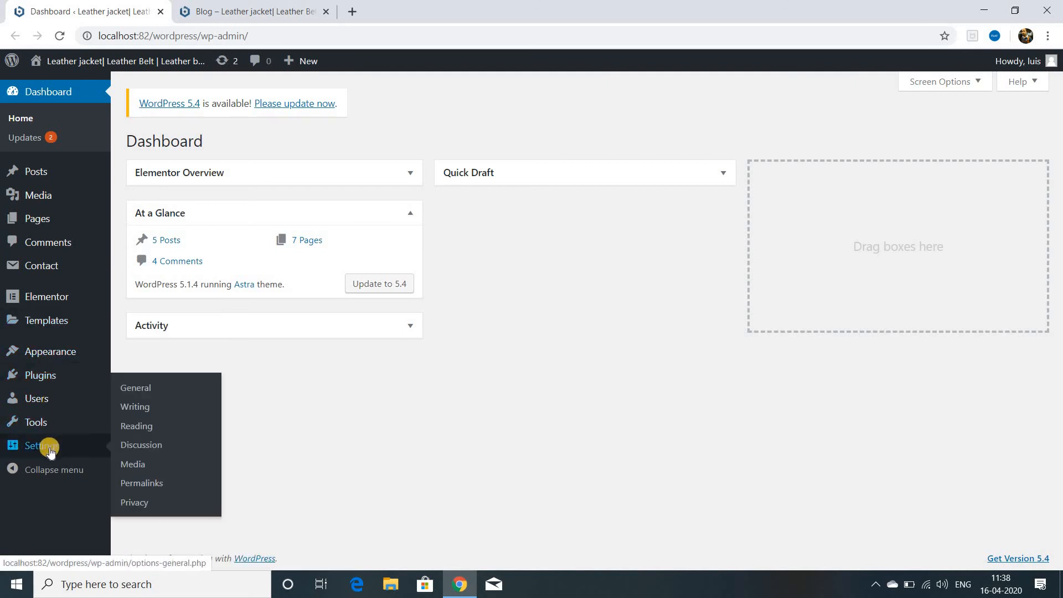
click(148, 427)
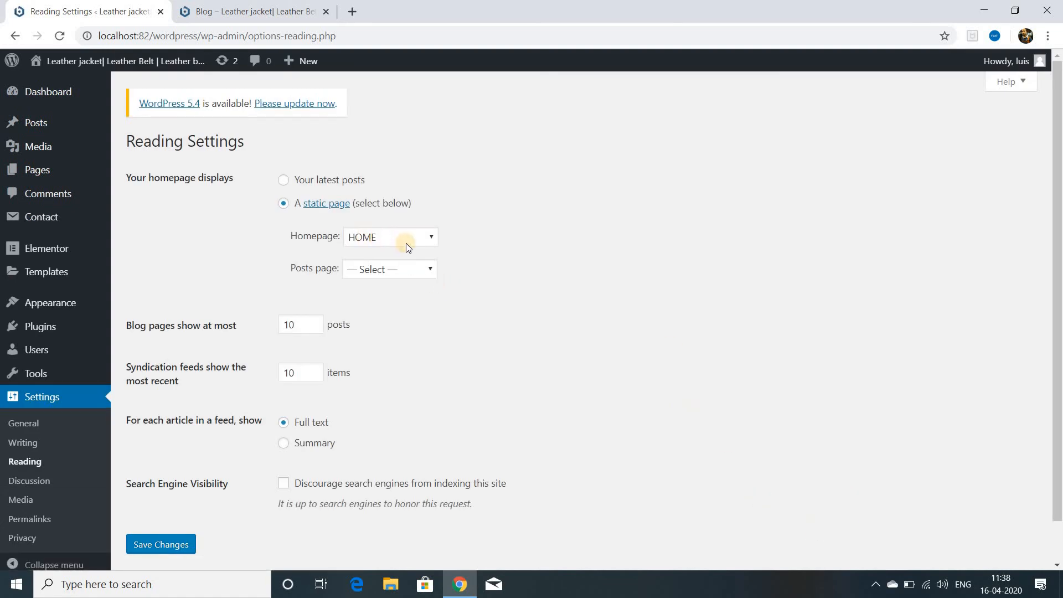
click(431, 269)
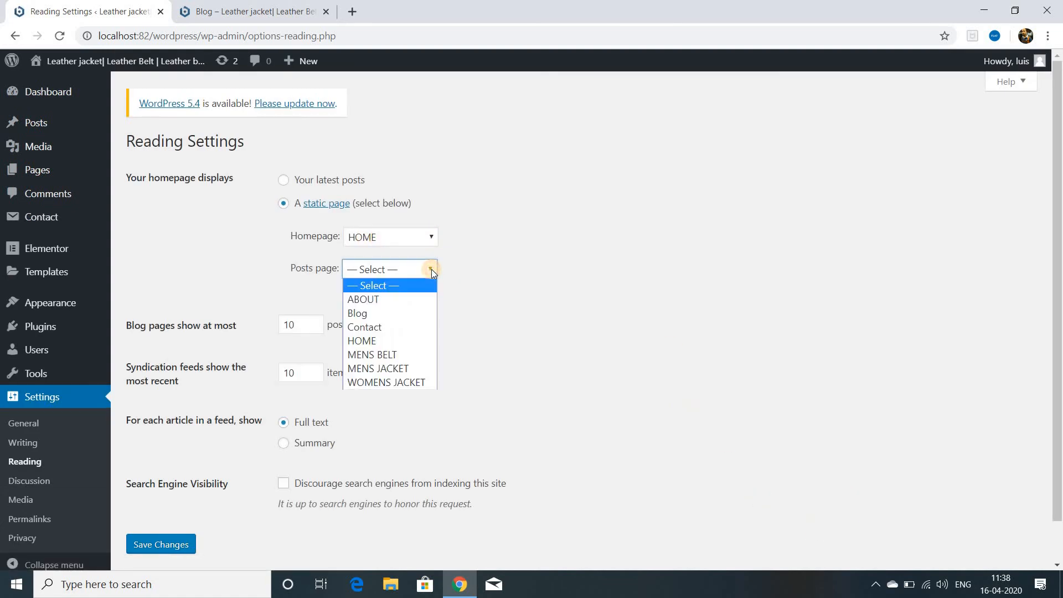
click(392, 314)
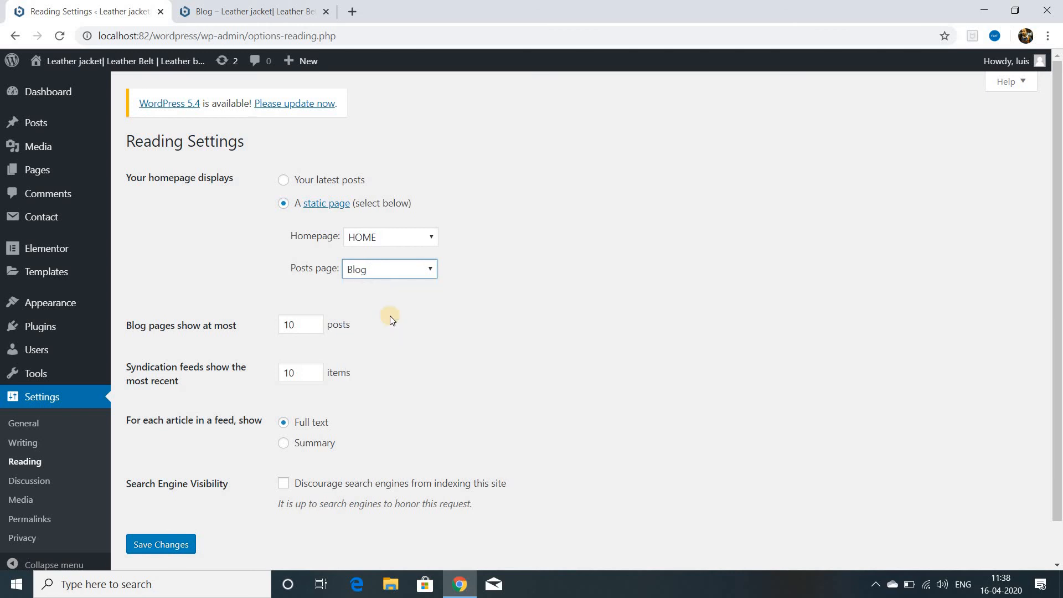
click(165, 544)
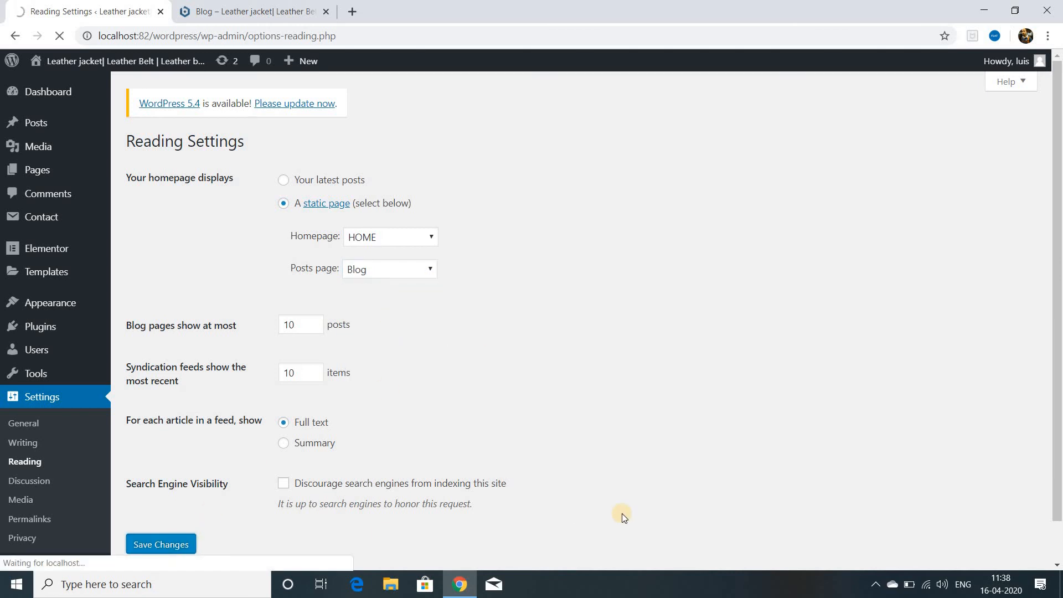
Reload the site's blog page and examine its posts from the leather jacket buying guide down to the footer and back up.
click(284, 12)
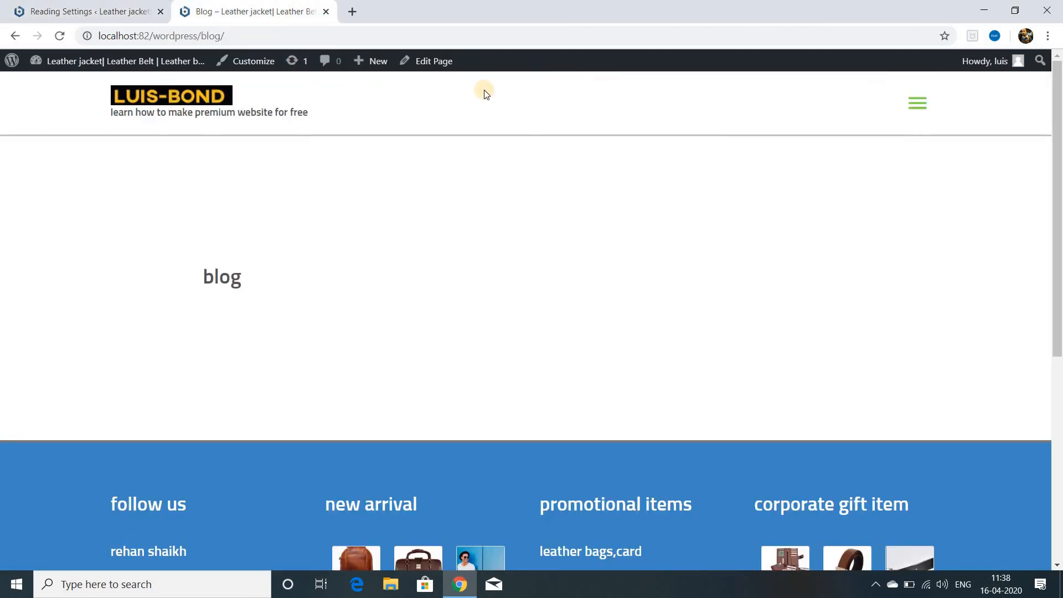
click(60, 36)
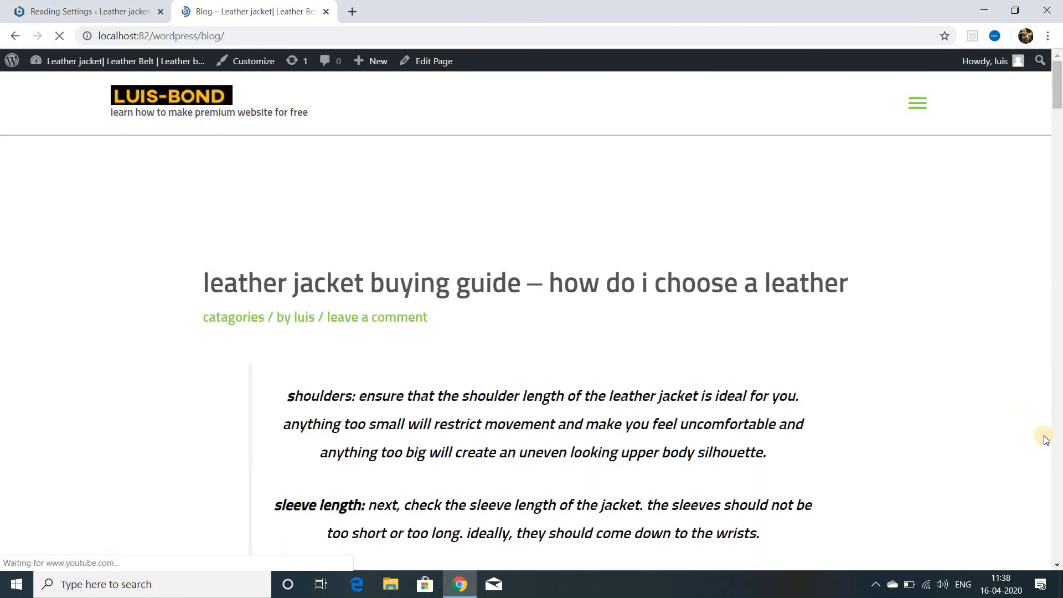
scroll(1031, 441, down, 5)
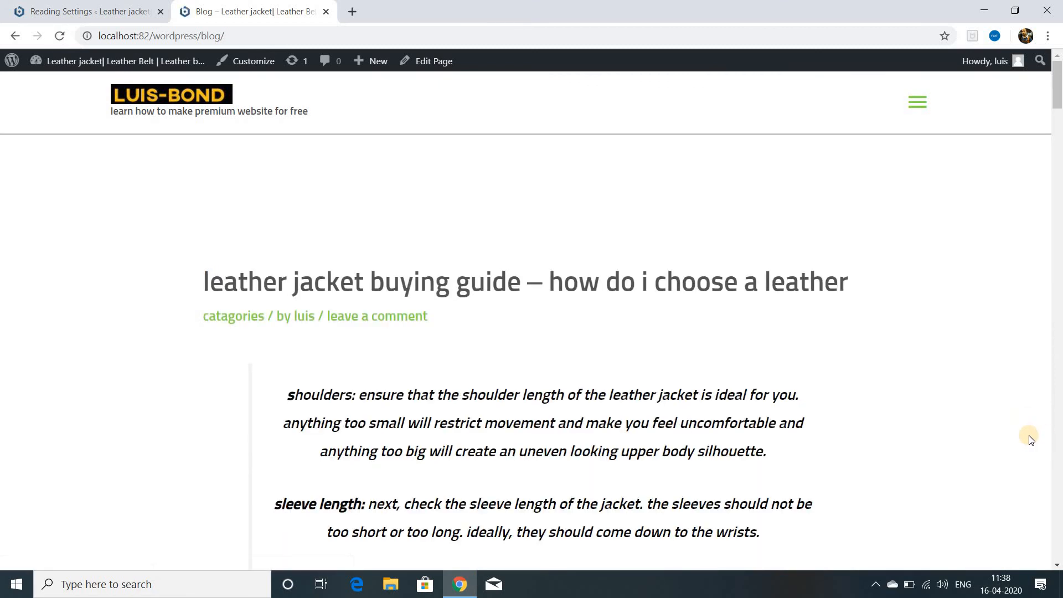
scroll(1031, 441, down, 15)
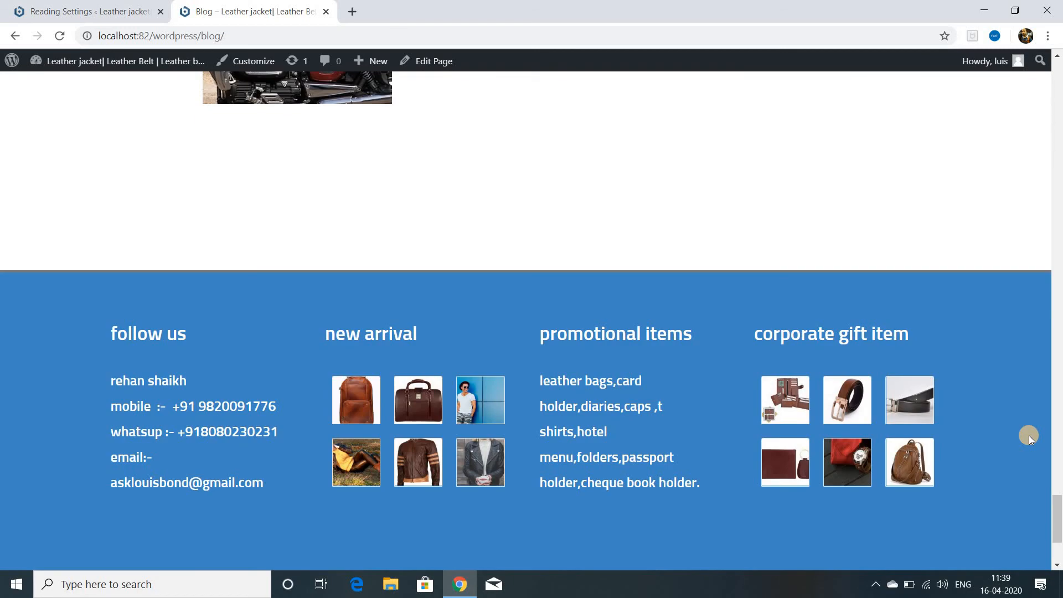
scroll(1029, 436, up, 15)
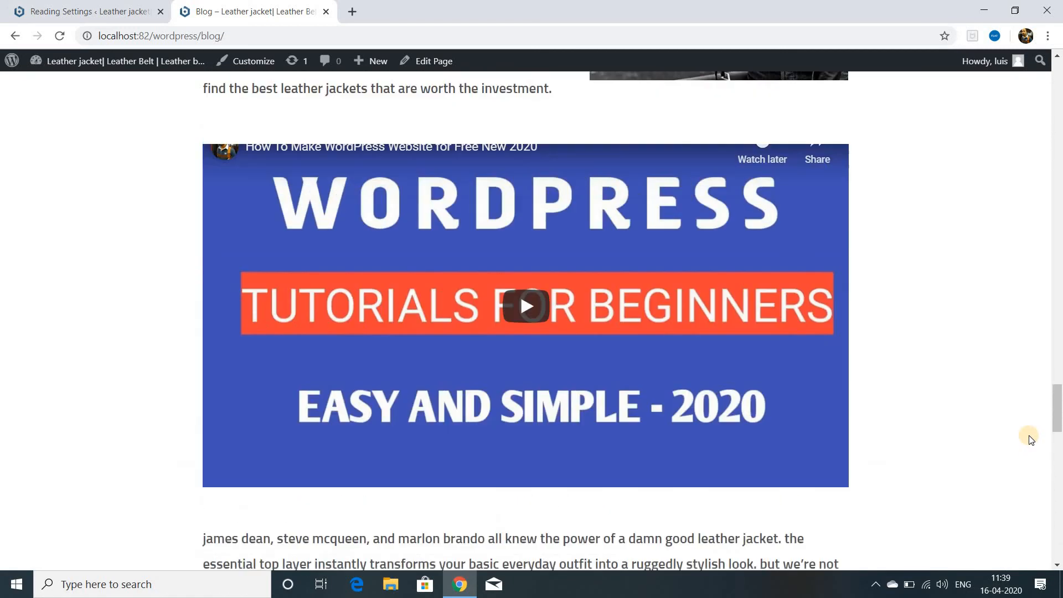
scroll(1031, 440, up, 10)
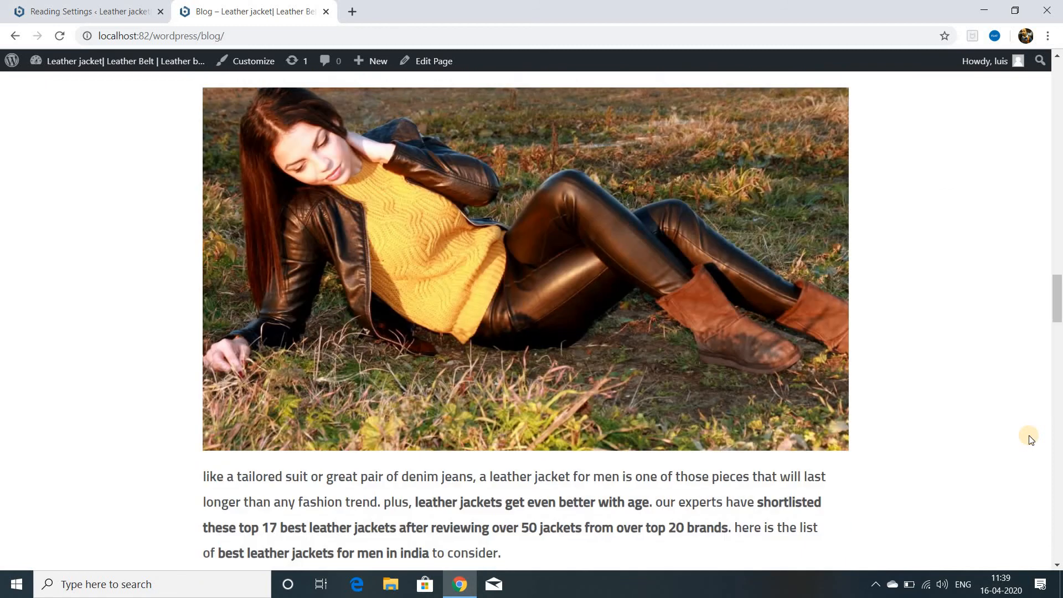